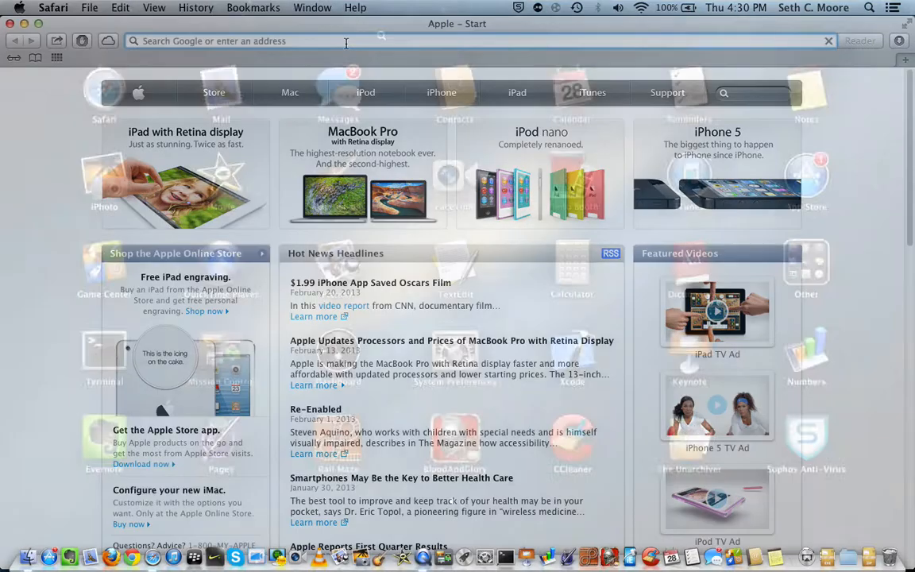
key(F4)
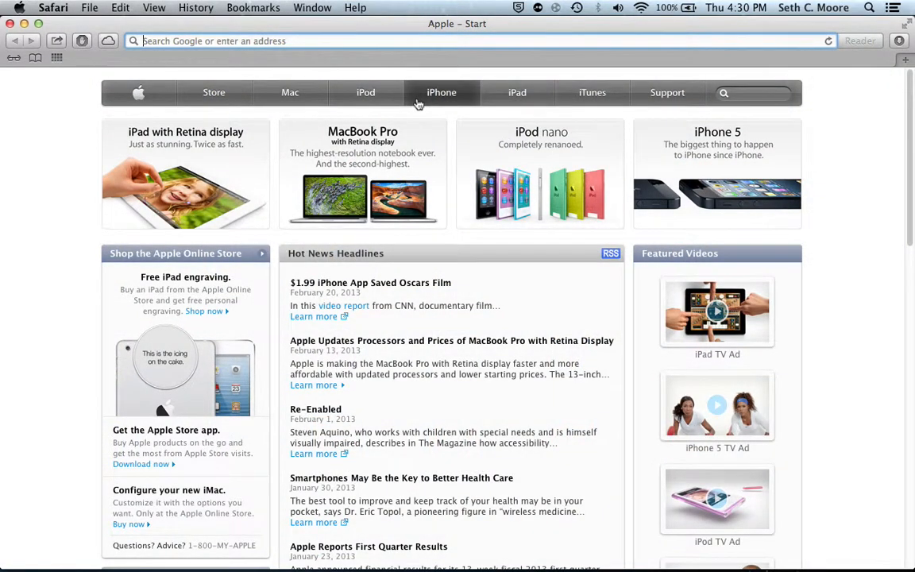
Go to minecraft.net in Safari and open the game's download page.
key(ctrl+Right)
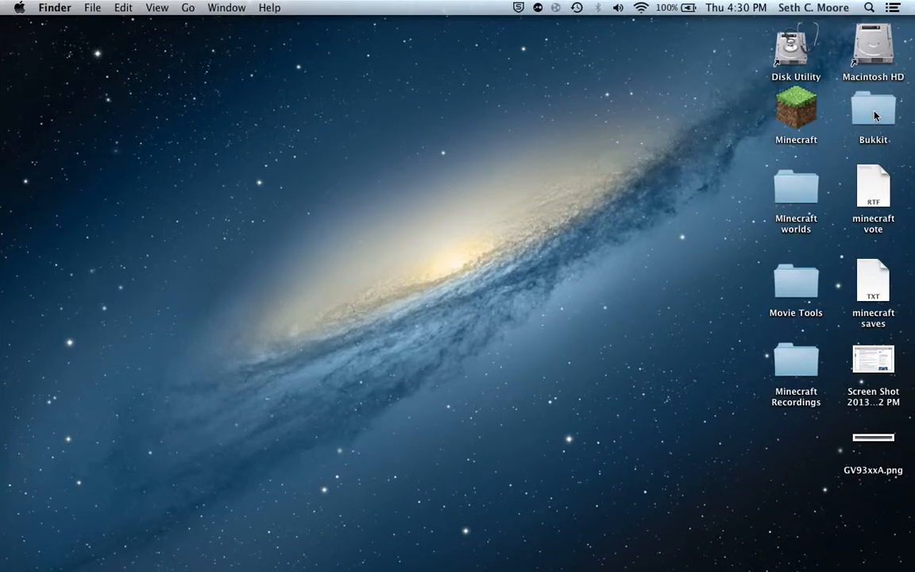
key(ctrl+Left)
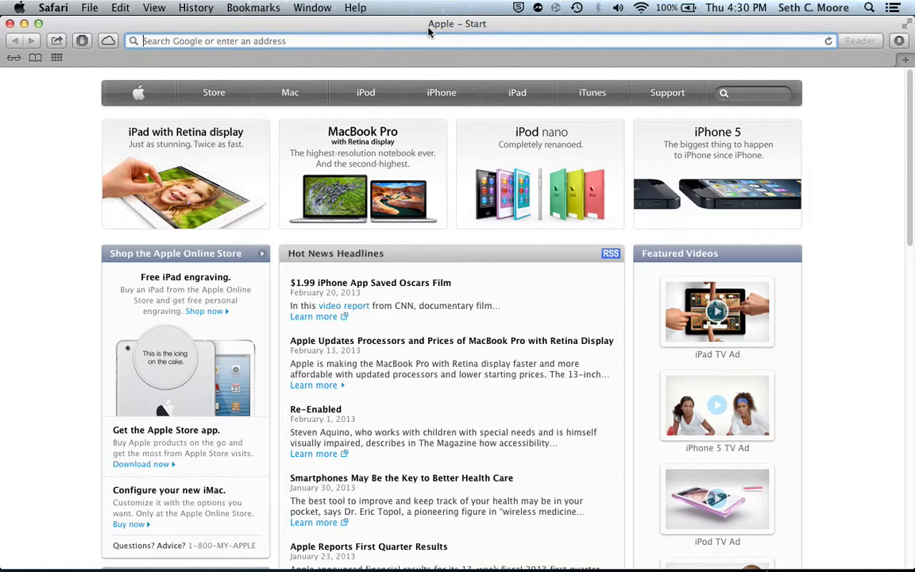
text(min)
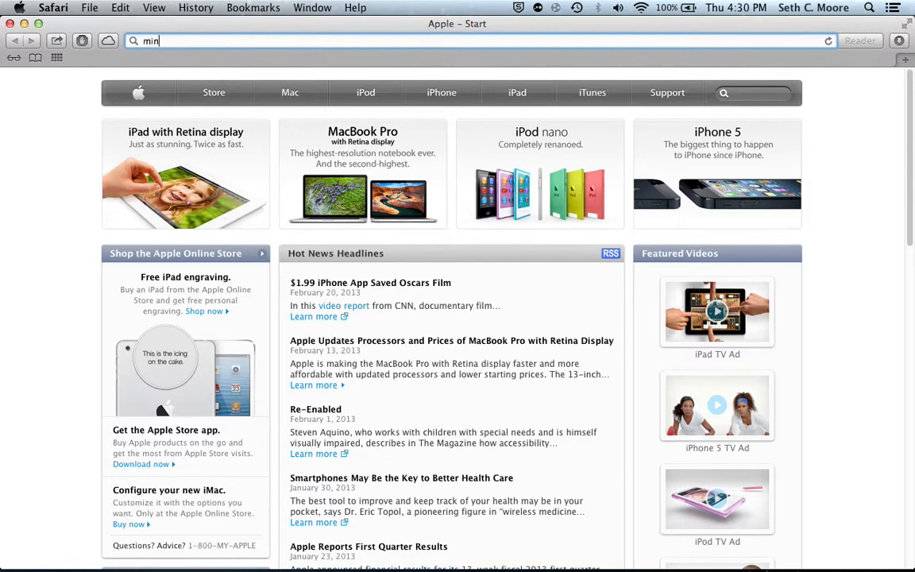
text(ecraft.net)
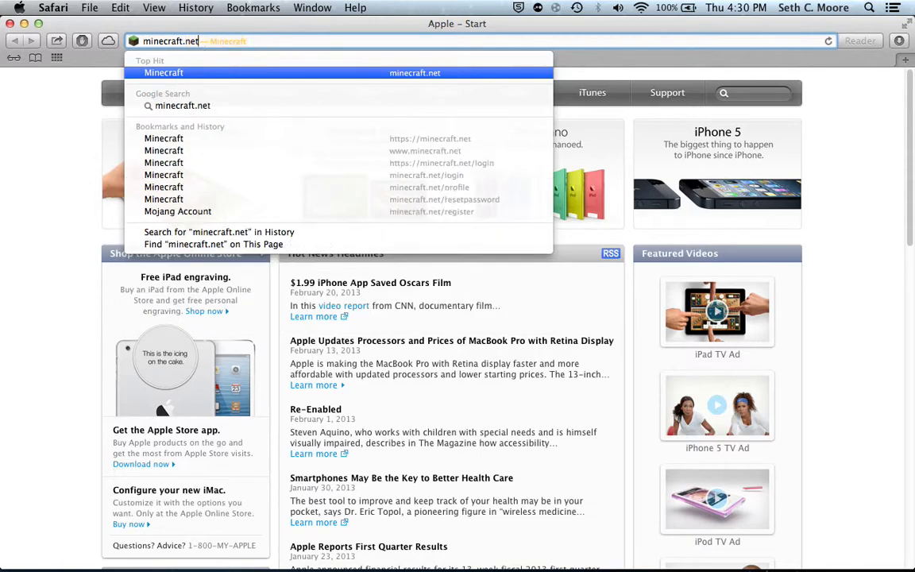
key(Return)
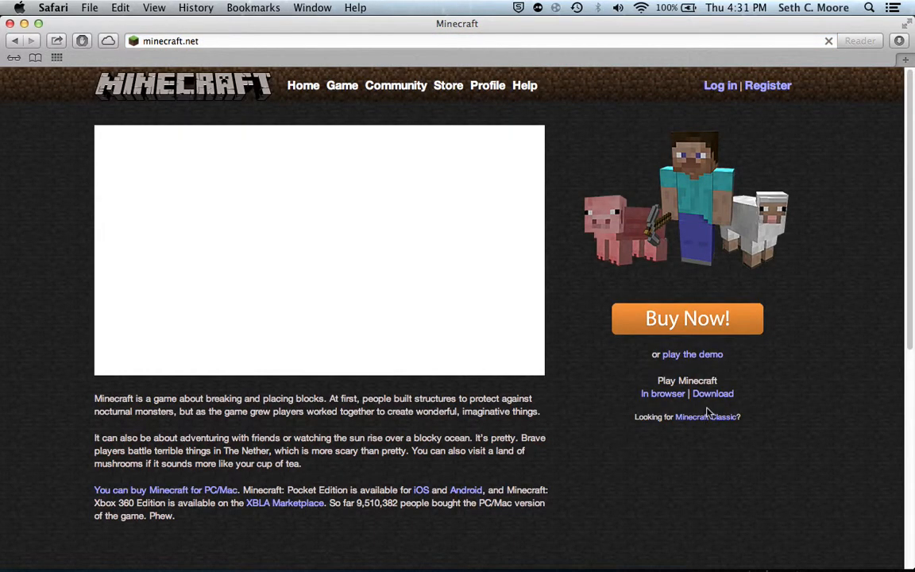
click(709, 395)
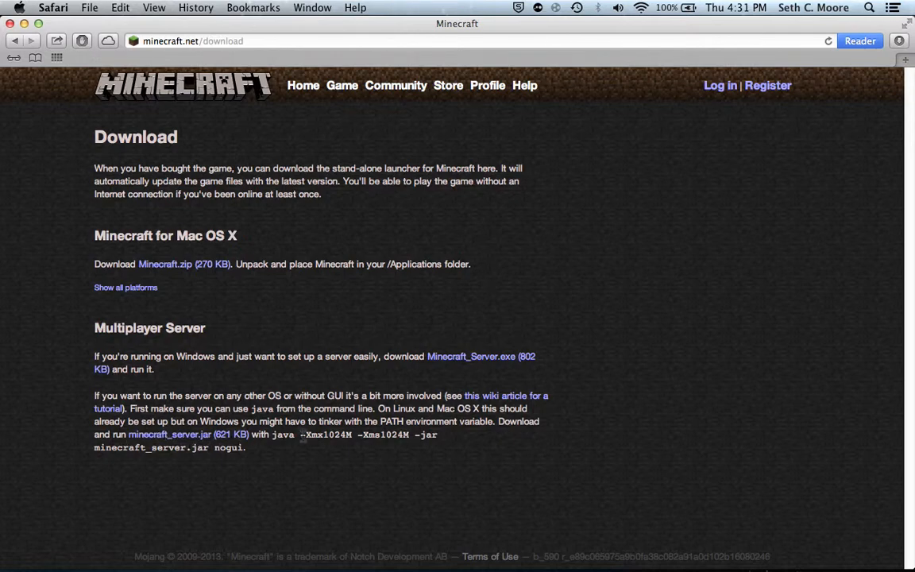
Copy the server launch arguments "-Xmx1024M -Xms1024M -jar minecraft_server.jar" from the Multiplayer Server section.
drag(300, 437, 211, 450)
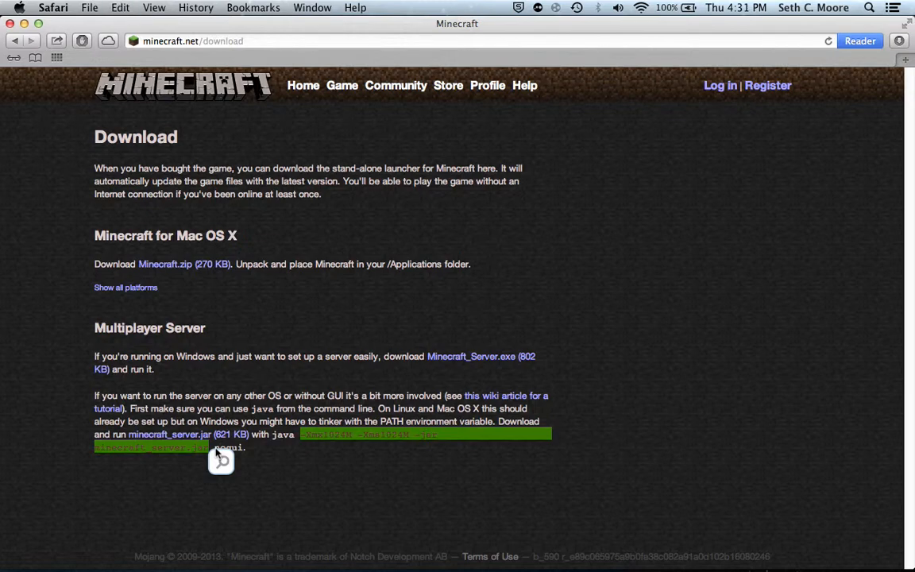
right_click(344, 439)
click(334, 434)
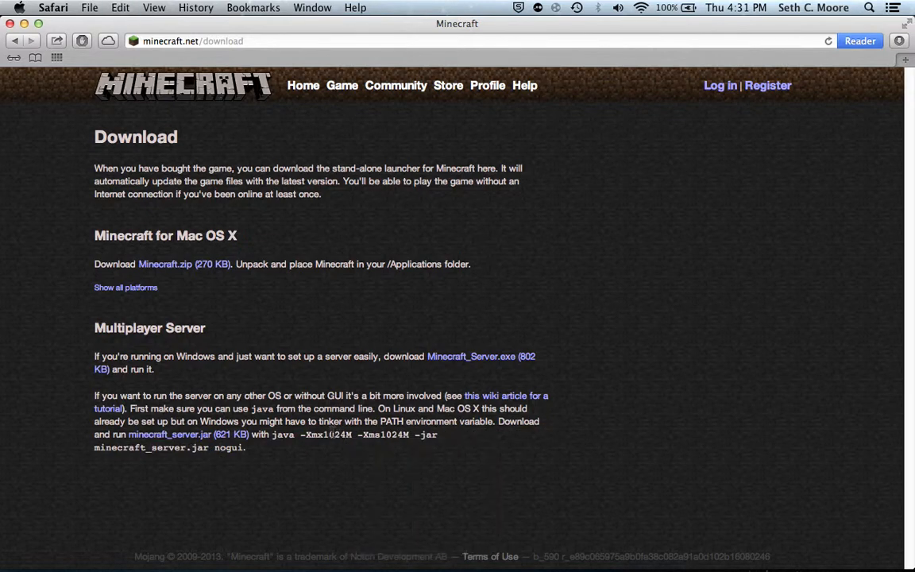
right_click(335, 436)
click(305, 463)
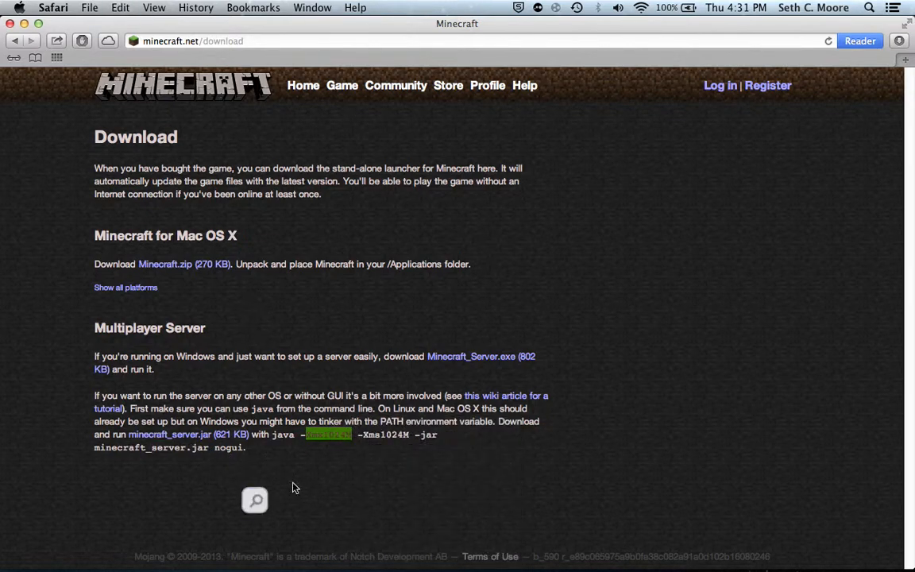
Download minecraft_server.jar, close the browser window and move the downloaded file onto the desktop.
click(178, 434)
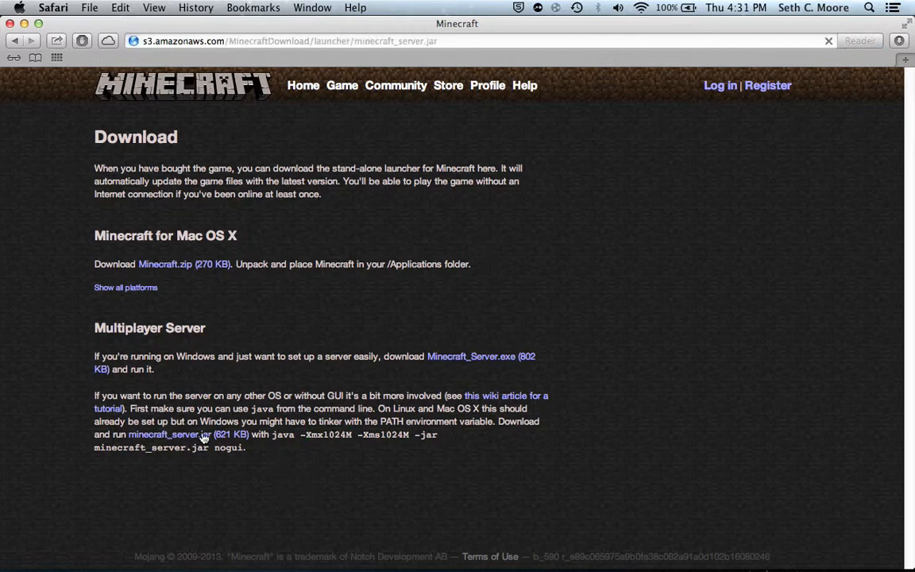
click(11, 23)
click(834, 562)
drag(826, 508, 404, 238)
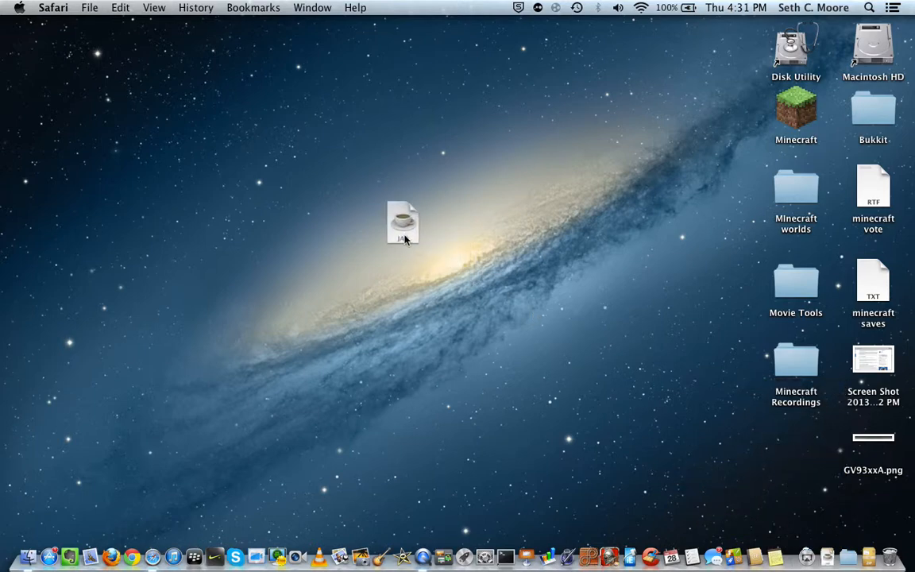
Create a new folder named "server" on the desktop.
click(485, 141)
right_click(493, 140)
click(510, 140)
text(server)
key(Return)
click(561, 204)
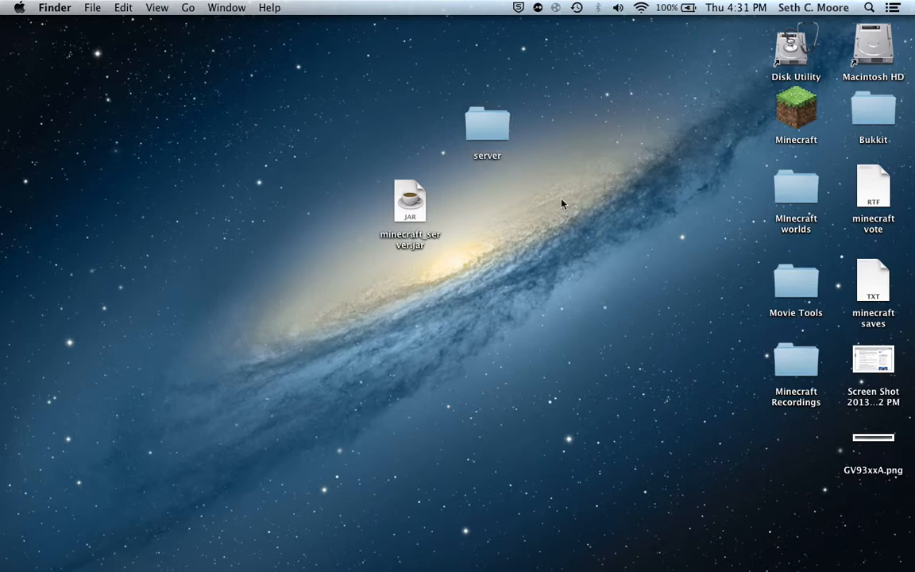
Find TextEdit with a Spotlight search for "text" and start a new blank document in it.
click(868, 6)
click(868, 6)
click(869, 6)
text(text)
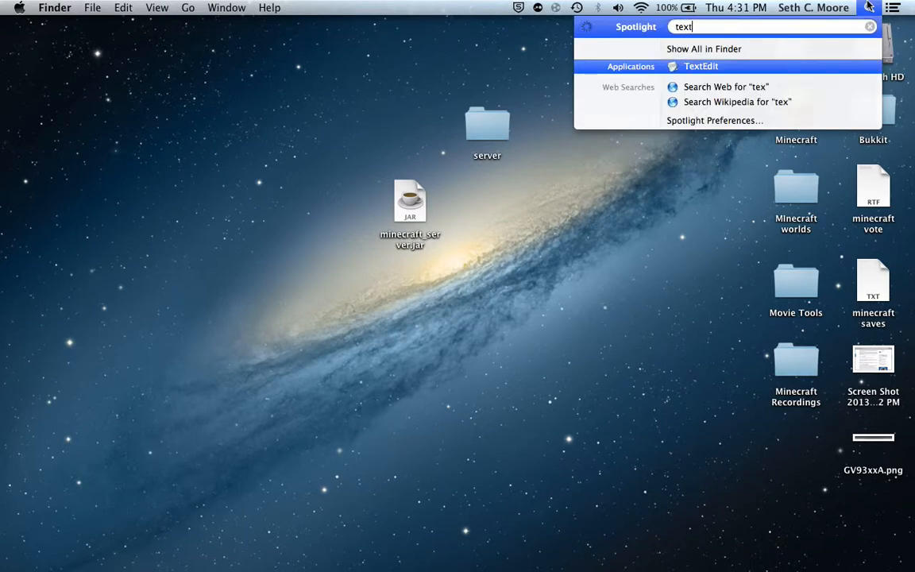
click(747, 66)
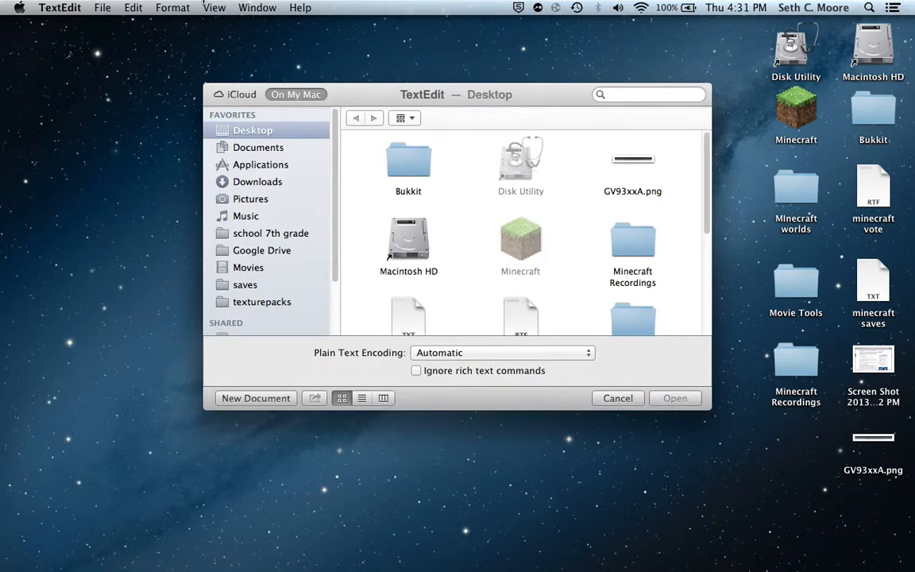
click(205, 7)
click(266, 397)
click(263, 401)
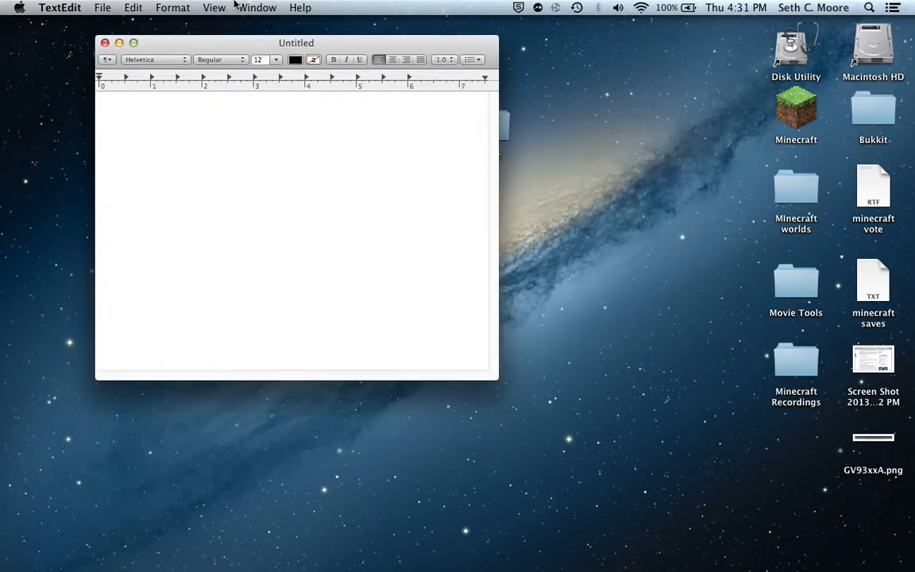
Convert the blank document to plain text and paste the copied server launch arguments into it.
click(240, 7)
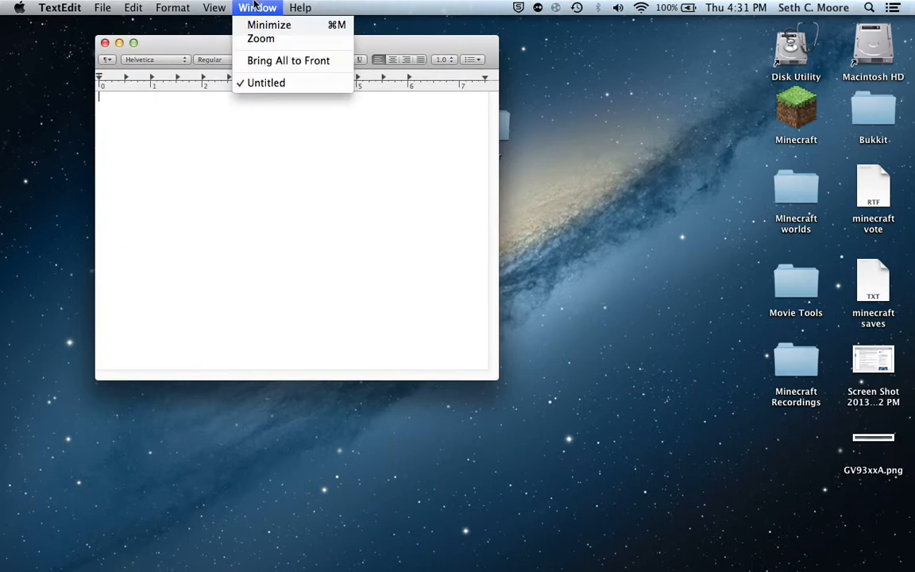
mouse_move(172, 5)
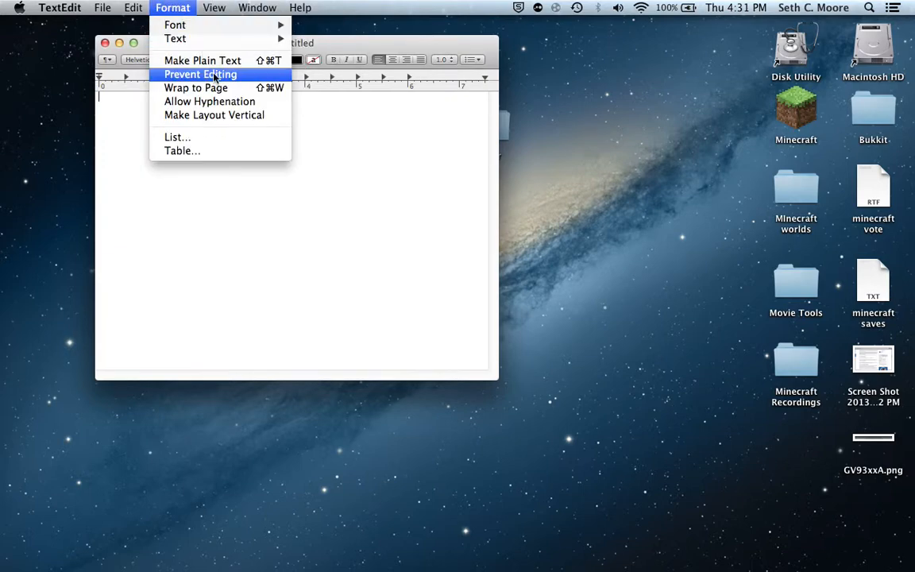
click(191, 61)
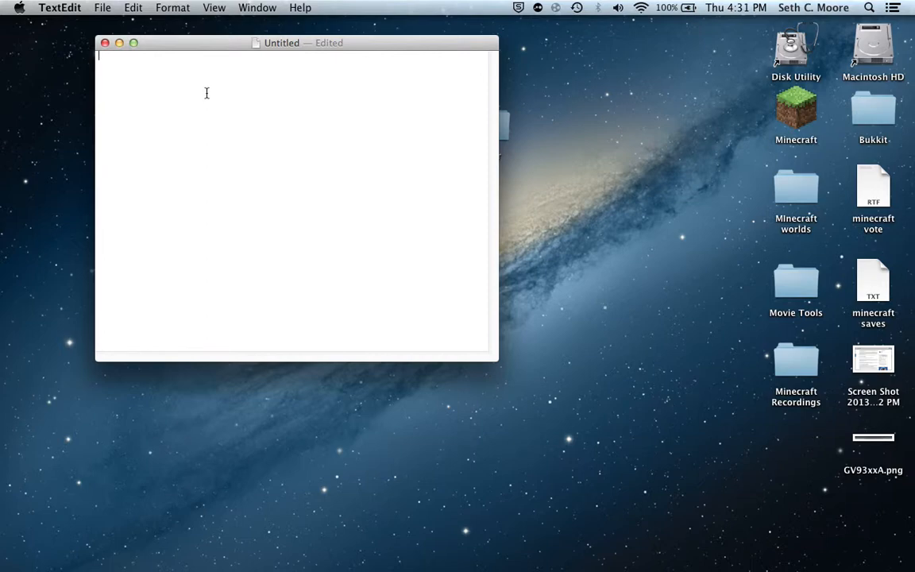
key(super+v)
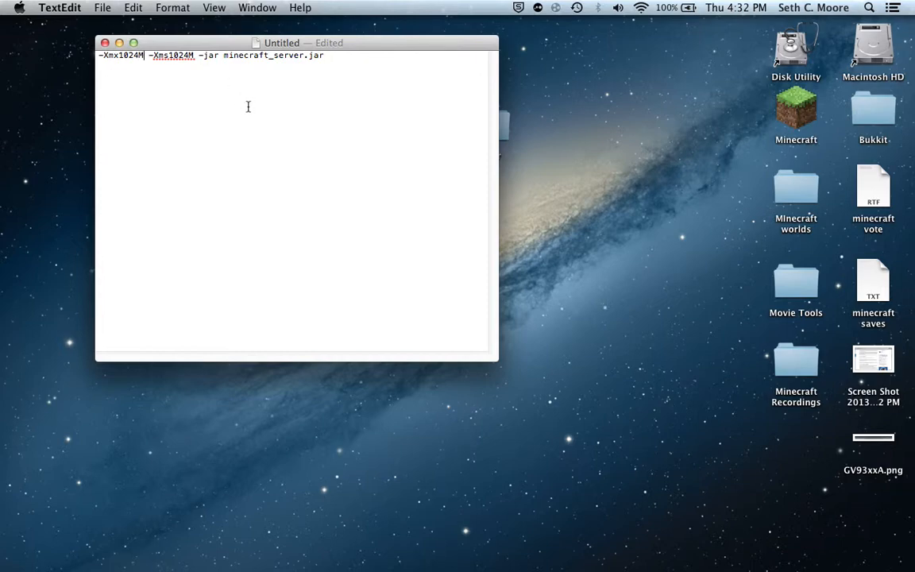
Change the -Xmx memory value in the launch arguments to 1G.
key(BackSpace)
key(BackSpace)
key(BackSpace)
key(BackSpace)
key(BackSpace)
text(1G)
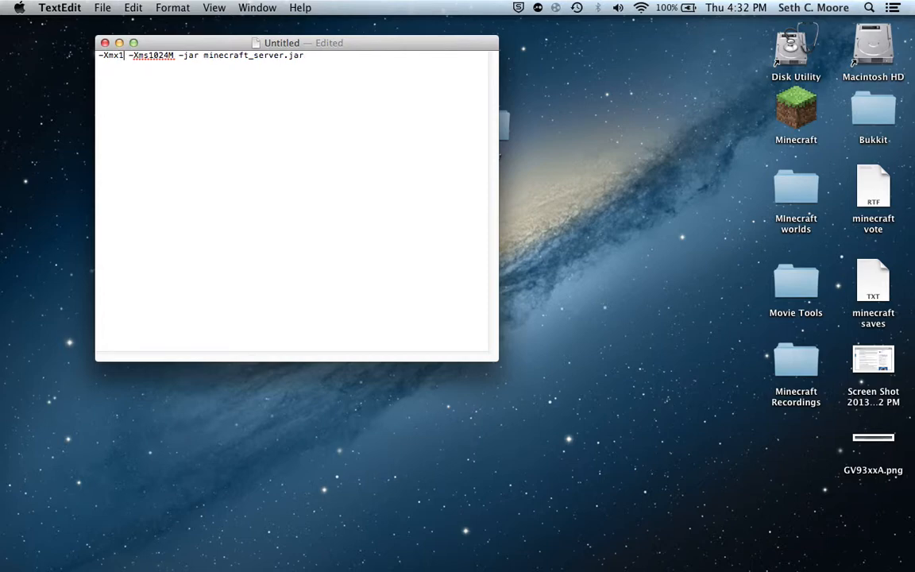
Check the computer's installed memory in About This Mac and return to the text document.
click(39, 5)
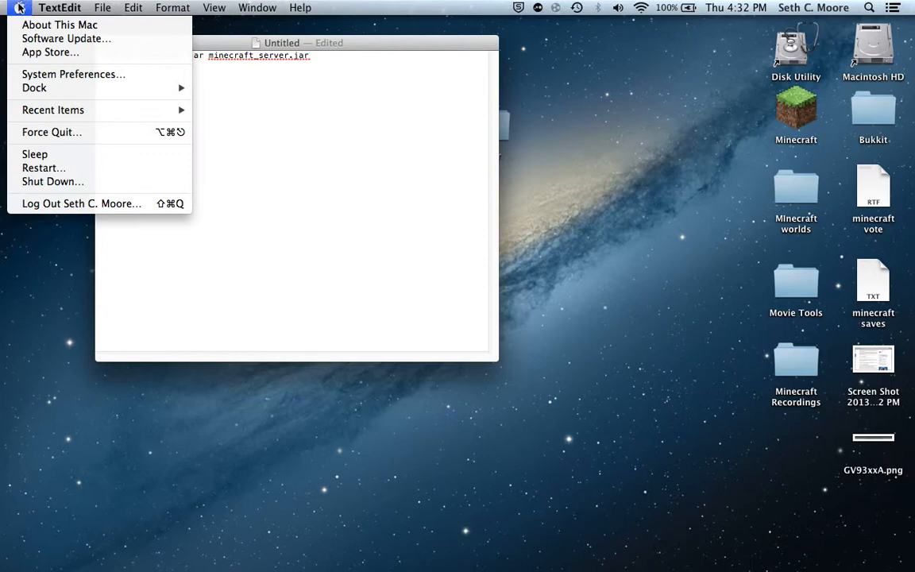
click(60, 25)
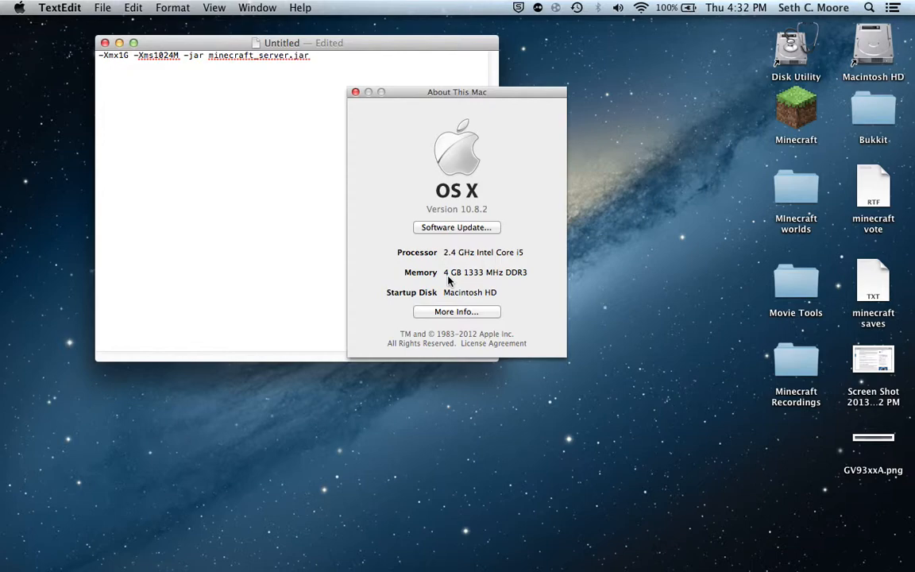
click(355, 92)
click(19, 8)
mouse_move(257, 7)
click(356, 158)
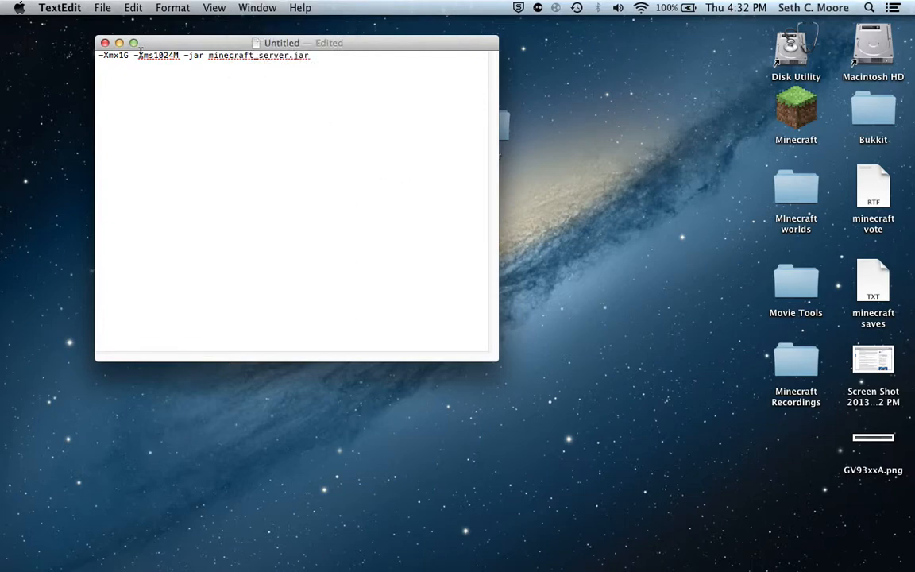
click(2, 7)
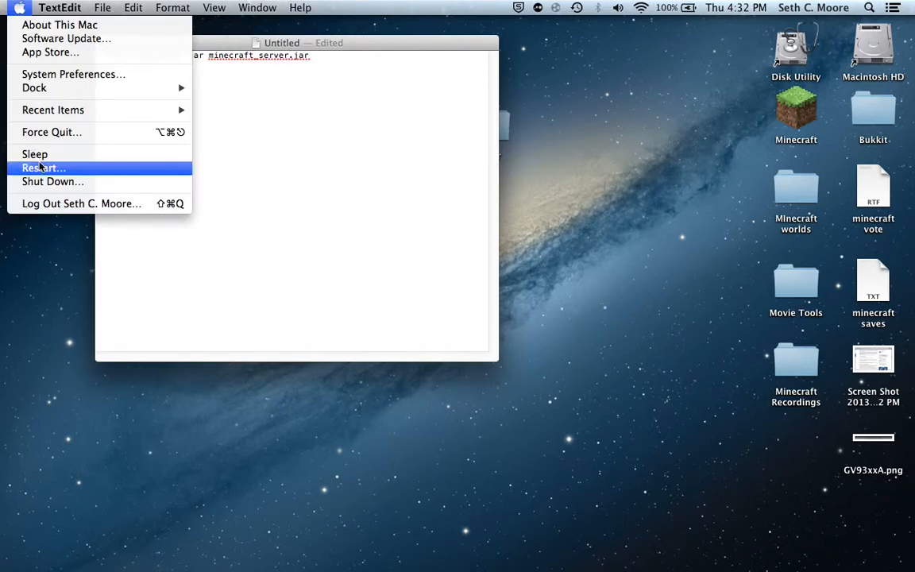
click(449, 55)
drag(443, 48, 445, 51)
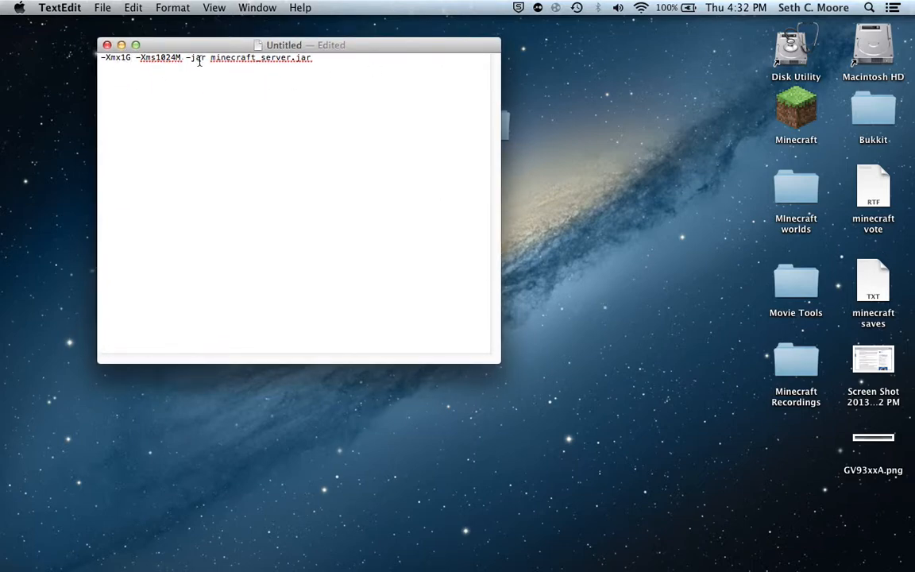
Change the -Xmx memory value in the launch arguments to 2G.
click(133, 60)
key(BackSpace)
key(BackSpace)
text(6)
text(G)
Replace the -Xms memory value with 2G, and change it back to 1024M.
click(180, 60)
key(BackSpace)
key(BackSpace)
key(BackSpace)
key(BackSpace)
key(BackSpace)
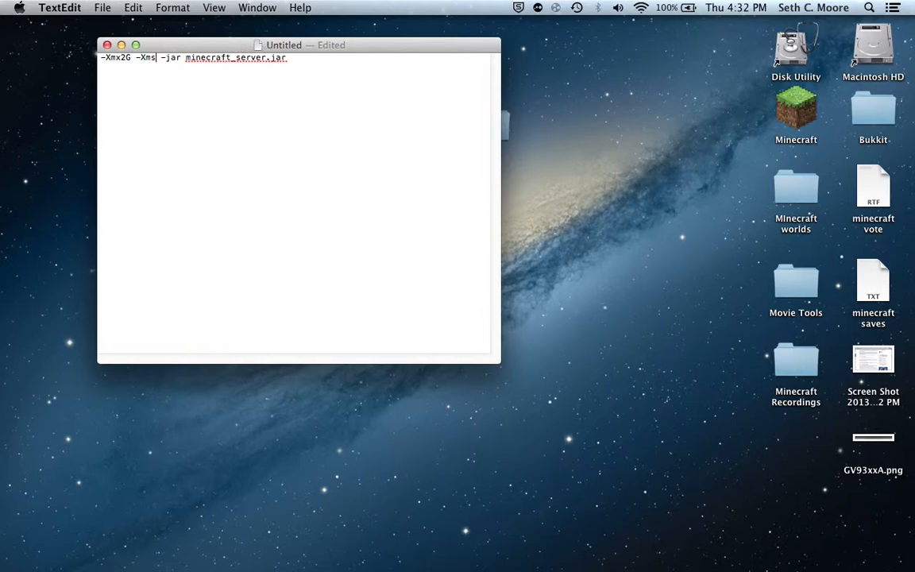
text(2G)
key(BackSpace)
key(BackSpace)
text(10)
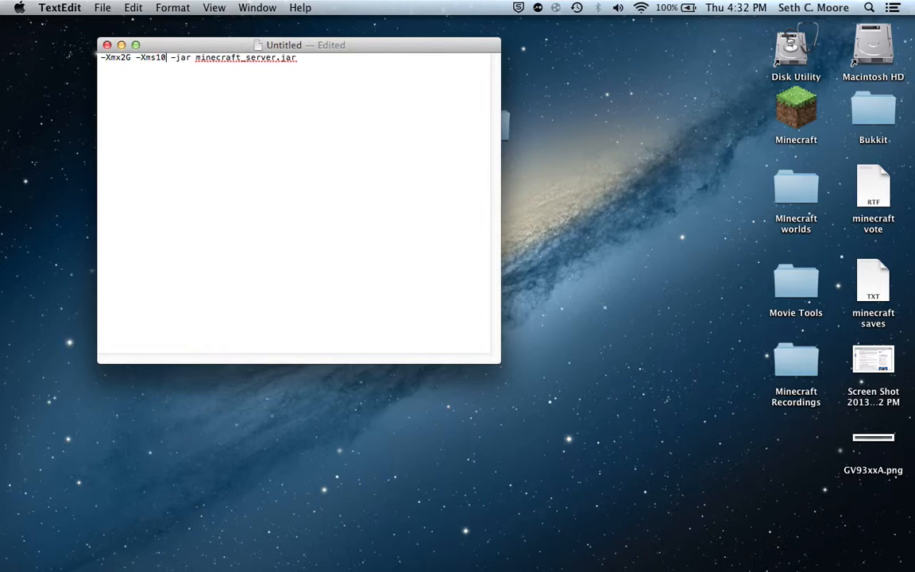
text(24M)
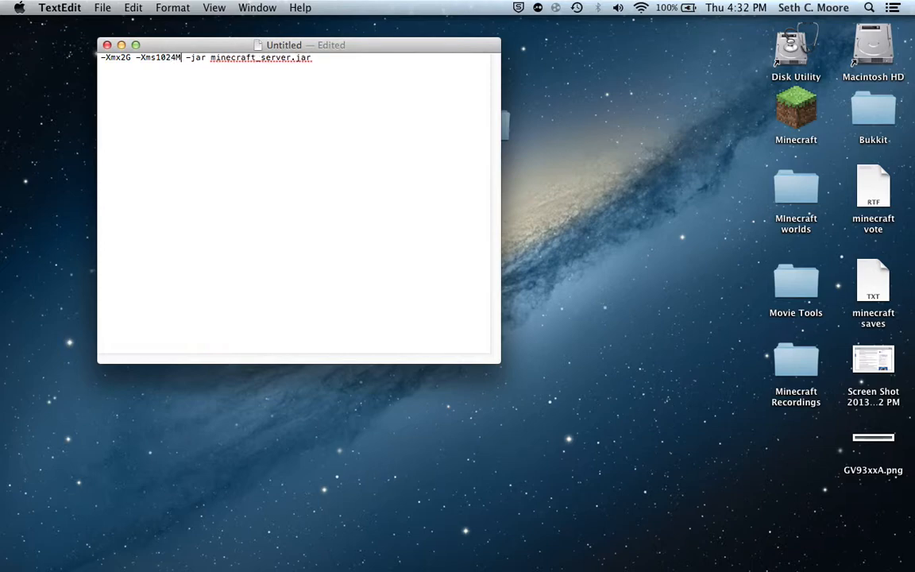
Set the -Xmx memory value in the launch arguments to 1024M.
key(BackSpace)
key(BackSpace)
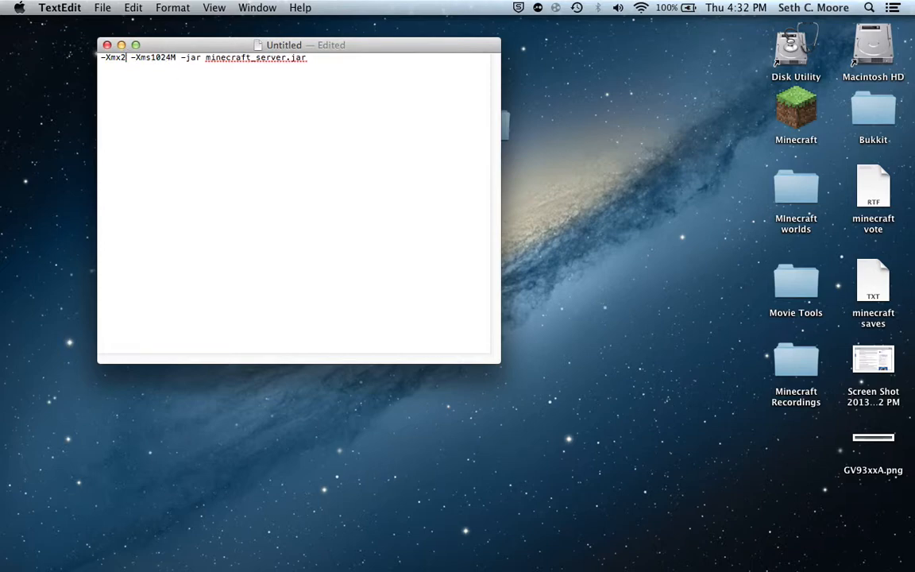
text(1024)
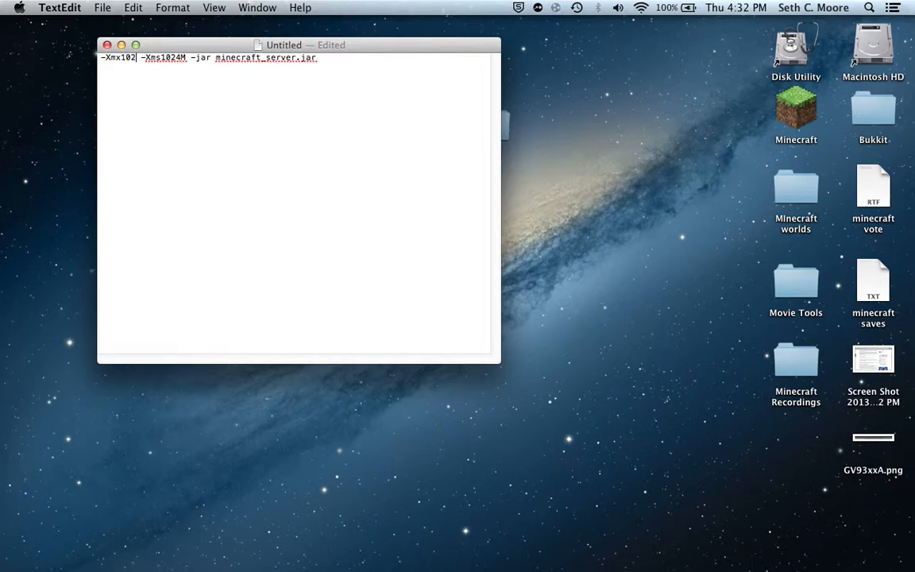
text(M)
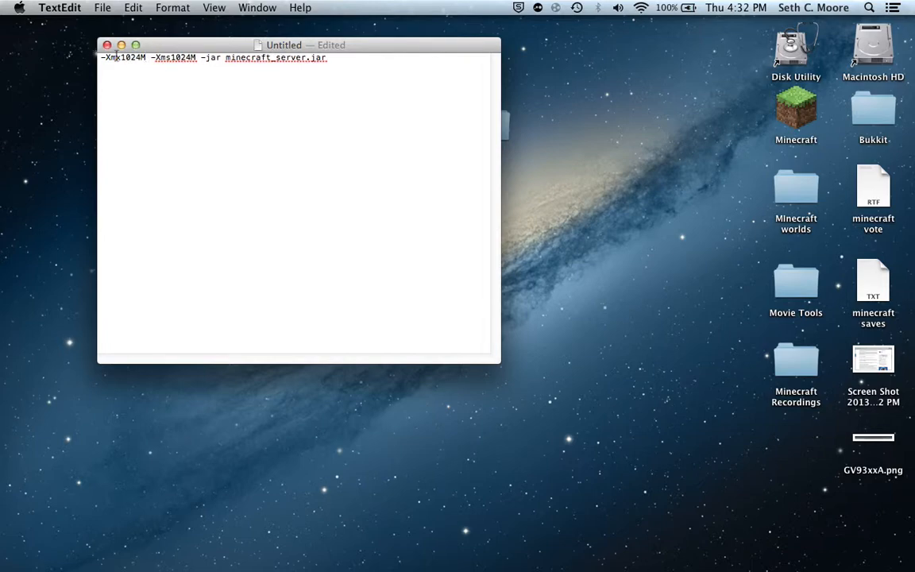
Name the launch-arguments document start.command and choose the Desktop as its save location.
key(super+w)
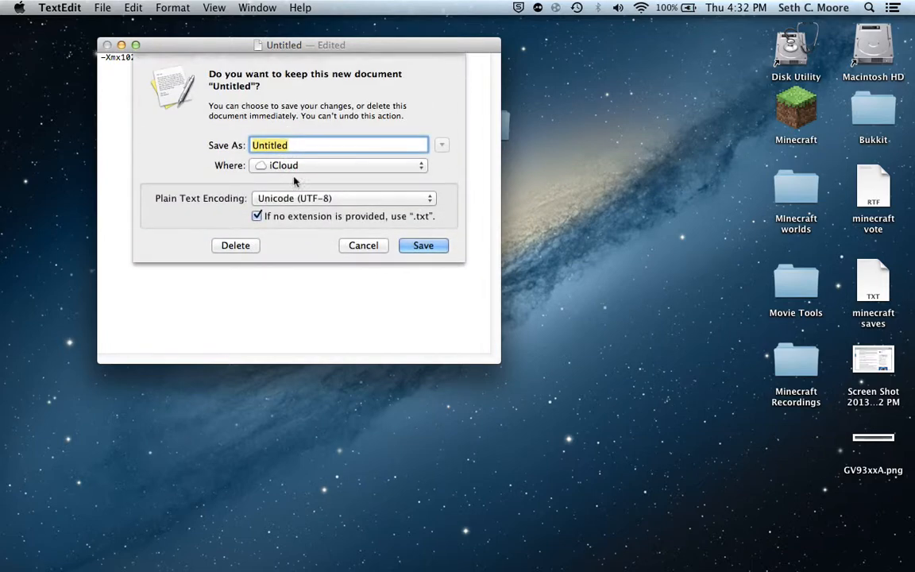
click(298, 166)
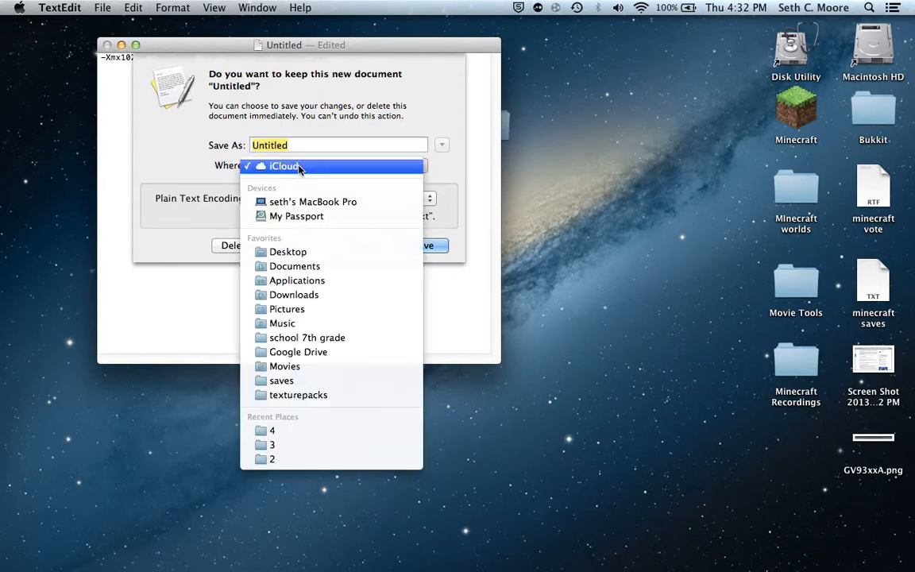
click(294, 252)
key(BackSpace)
text(star)
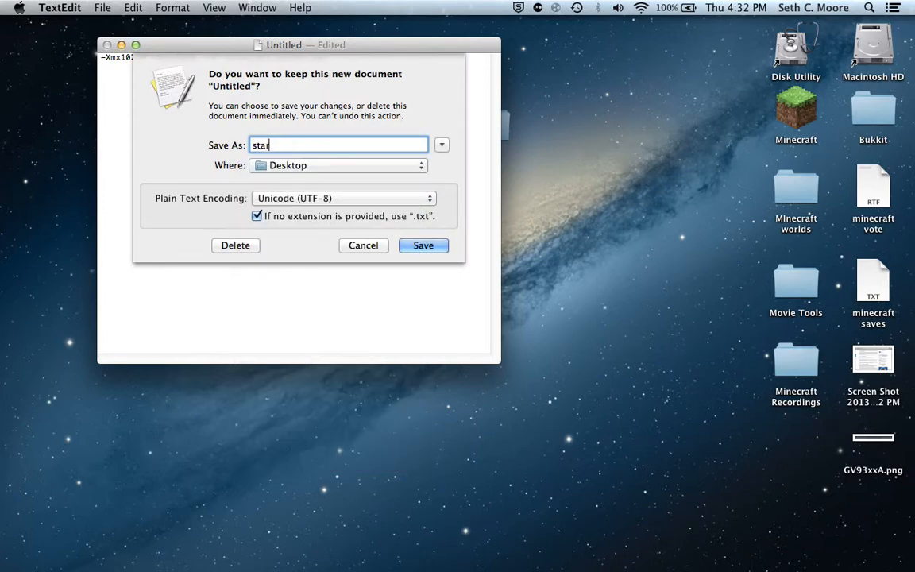
text(t.command)
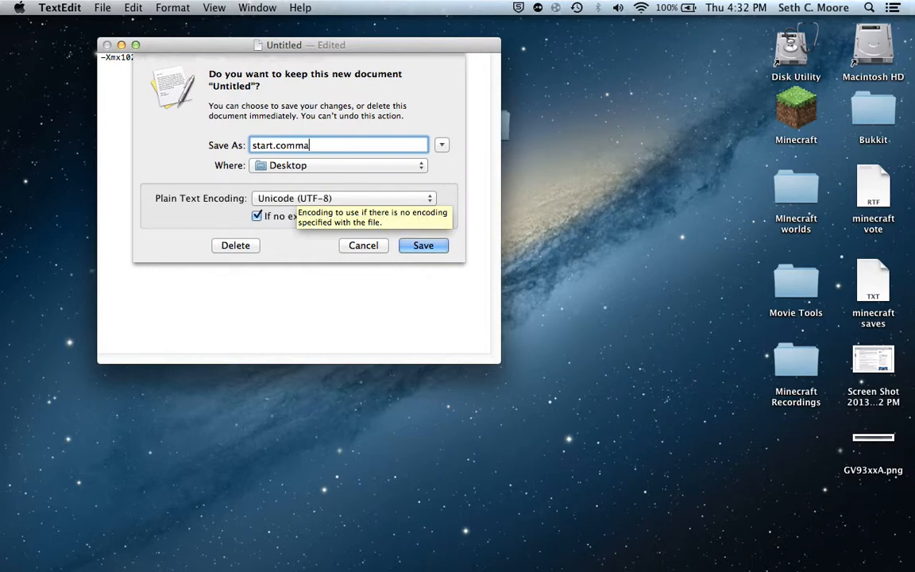
Try a different base name before the .command extension, and restore it to start.
click(273, 144)
key(BackSpace)
key(BackSpace)
key(BackSpace)
key(BackSpace)
key(BackSpace)
text(dsfnjajs)
key(BackSpace)
key(BackSpace)
key(BackSpace)
key(BackSpace)
key(BackSpace)
key(BackSpace)
key(BackSpace)
key(BackSpace)
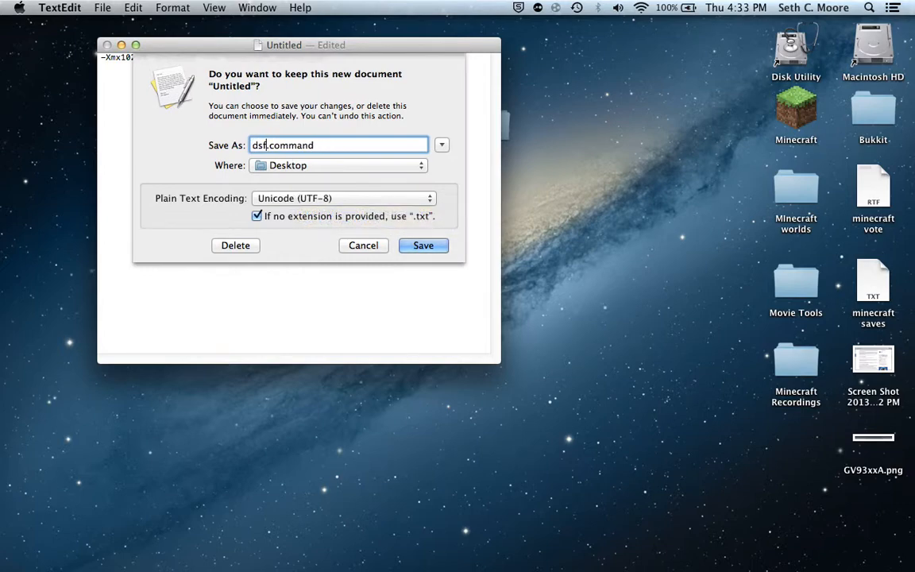
text(start)
Save the script document and move start.command and minecraft_server.jar into the server folder on the desktop.
click(424, 246)
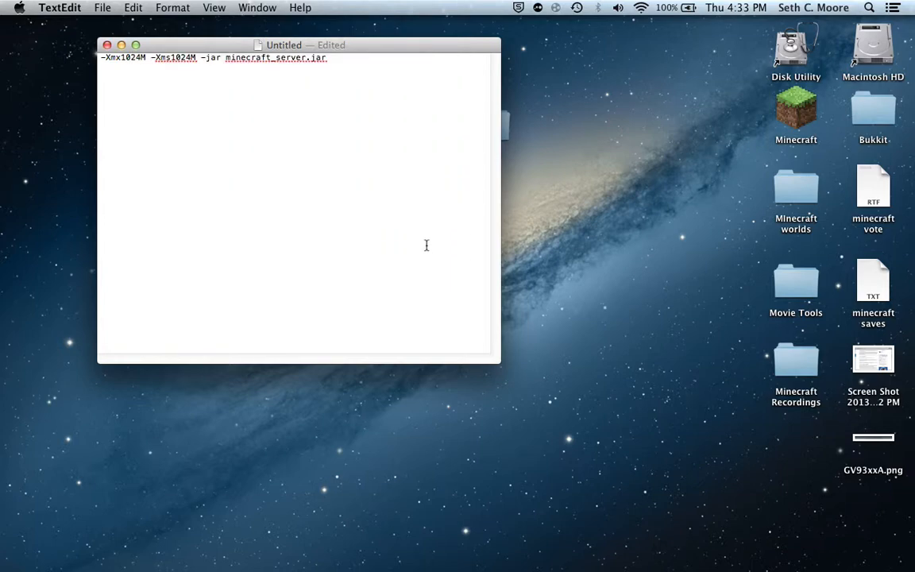
click(107, 45)
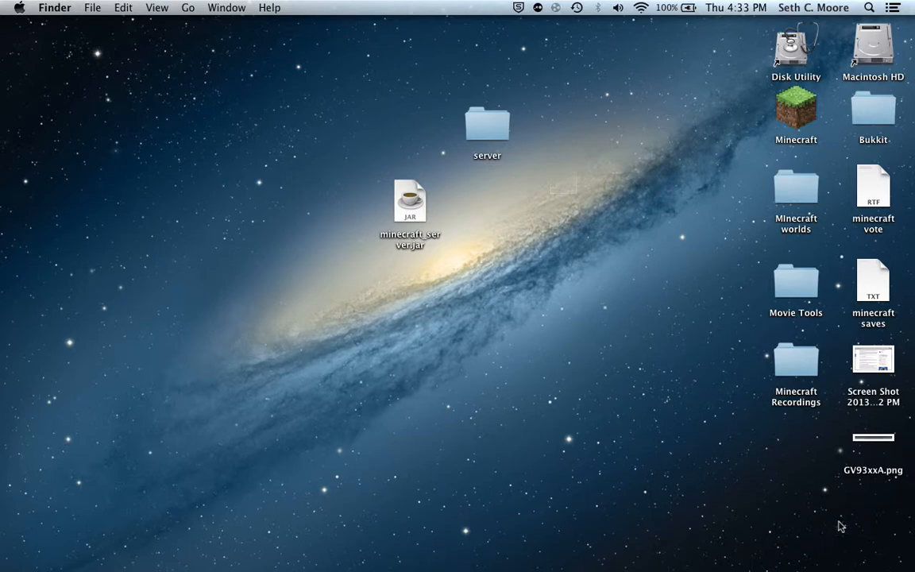
drag(797, 443, 488, 127)
drag(397, 186, 503, 120)
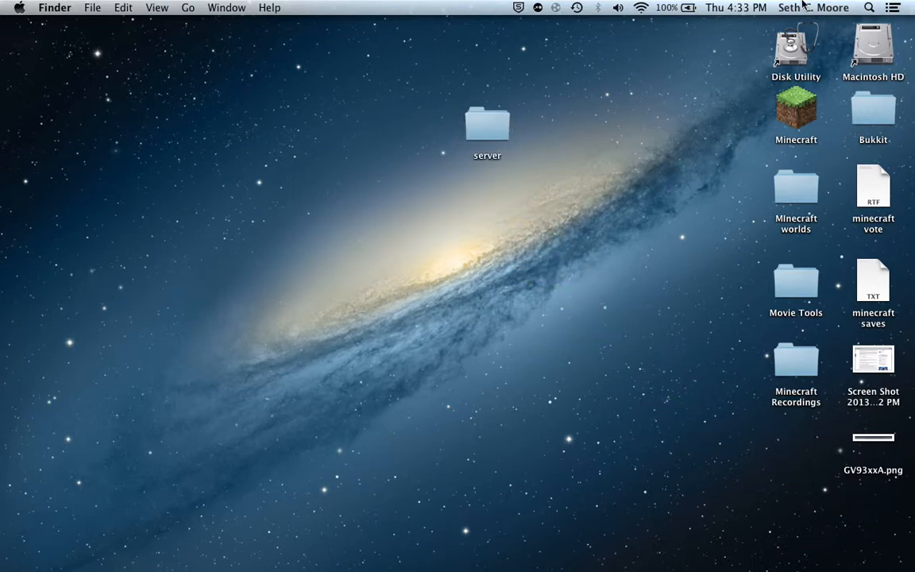
Open Terminal and the server folder, and arrange both windows so the folder's files are accessible.
click(868, 7)
text(ter)
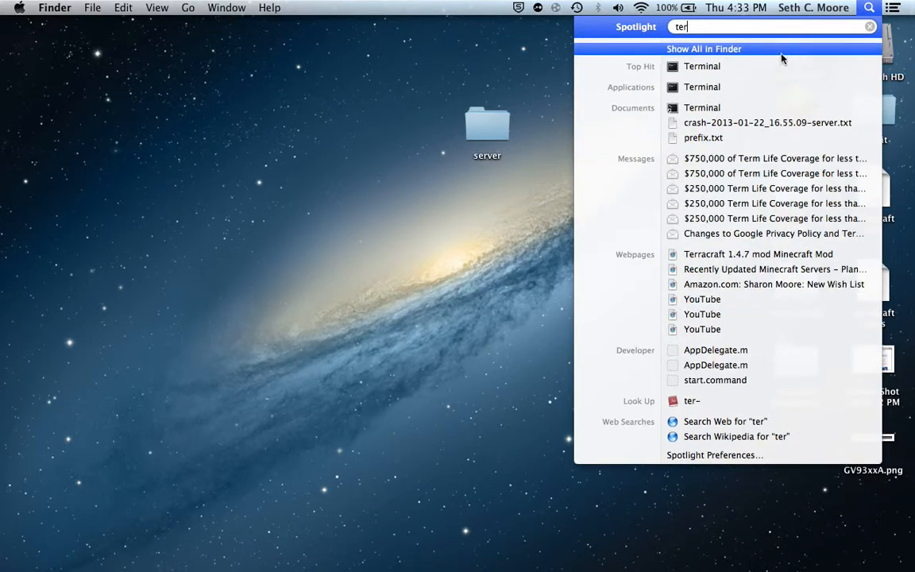
key(Return)
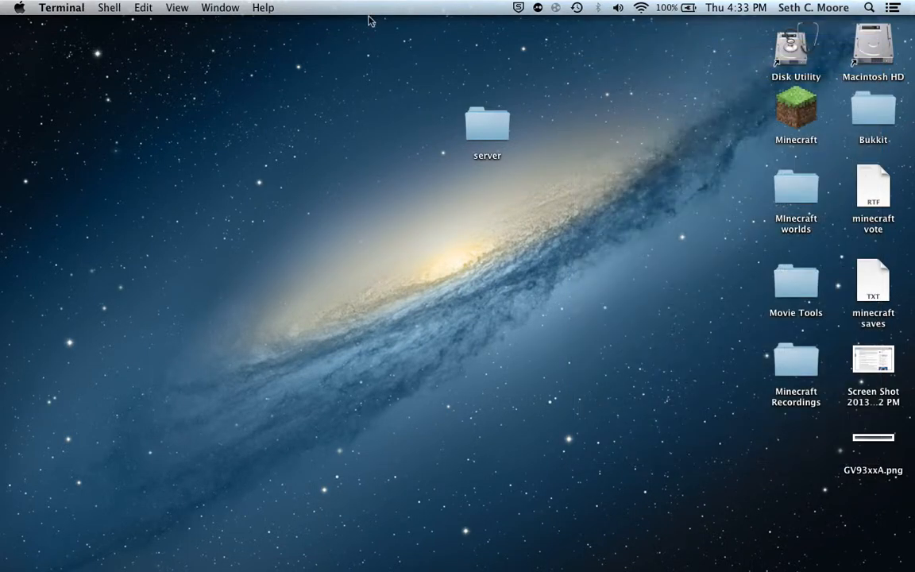
drag(321, 91, 486, 214)
click(497, 130)
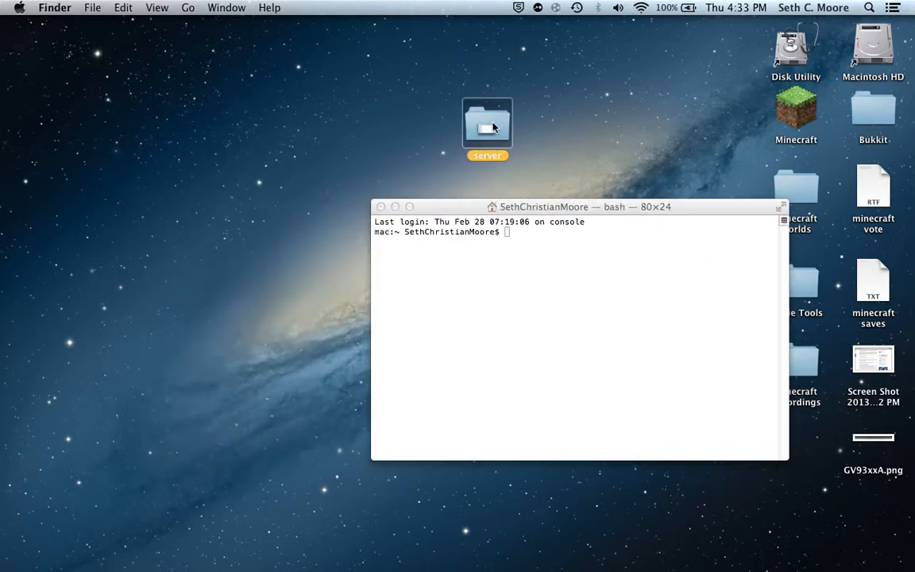
double_click(494, 127)
drag(490, 150, 211, 6)
drag(617, 204, 650, 197)
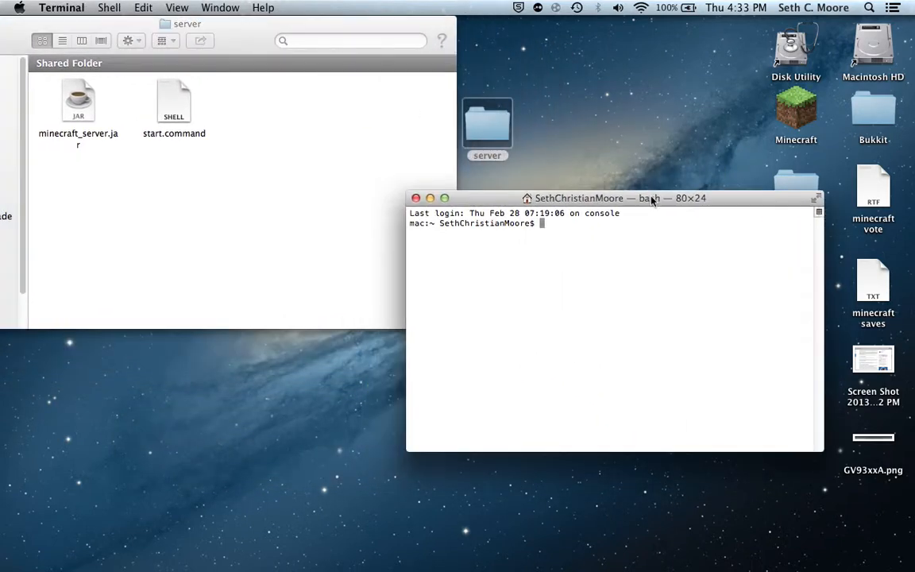
Make start.command in the server folder executable with chmod a+x, and close the Terminal window.
text(chmod a+x)
drag(170, 94, 715, 261)
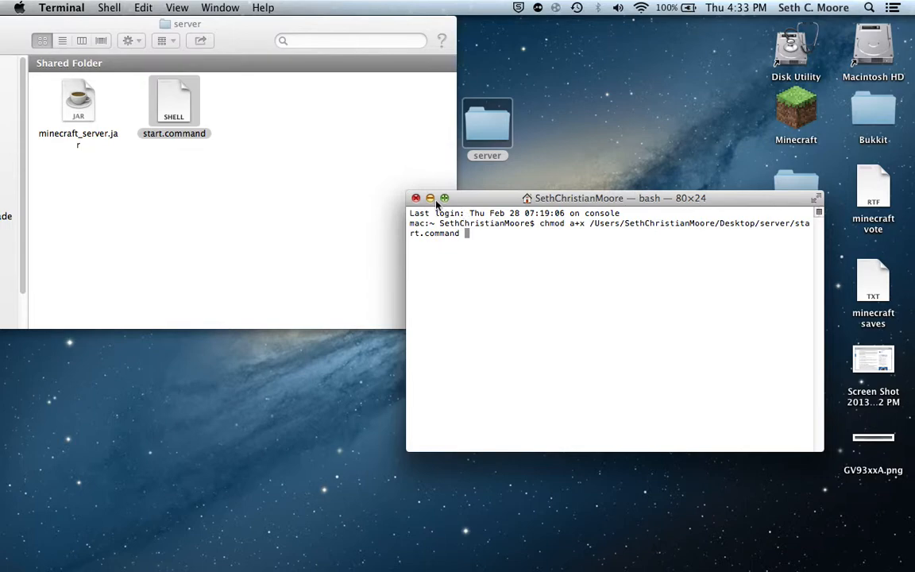
key(Return)
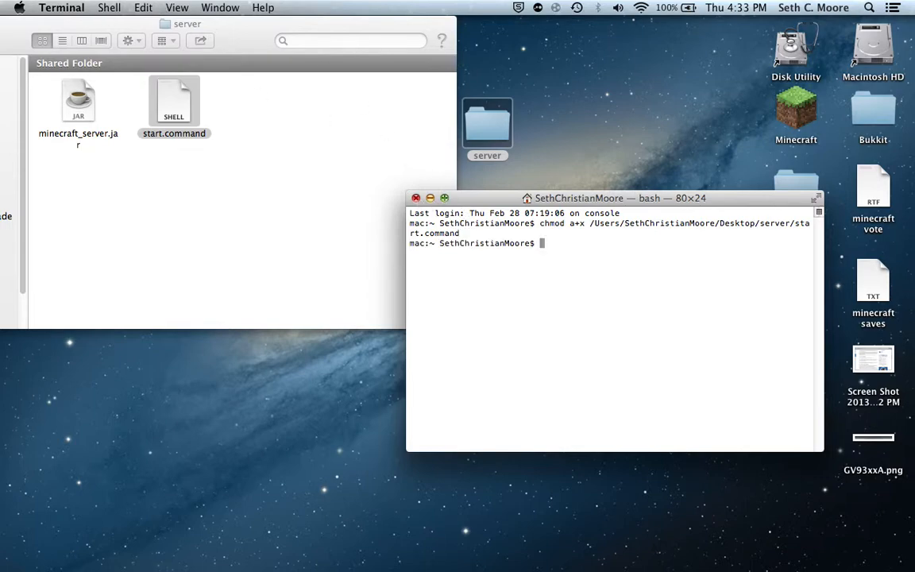
click(415, 198)
Launch minecraft_server.jar from the server folder and allow the downloaded application to open.
drag(239, 39, 397, 92)
click(258, 160)
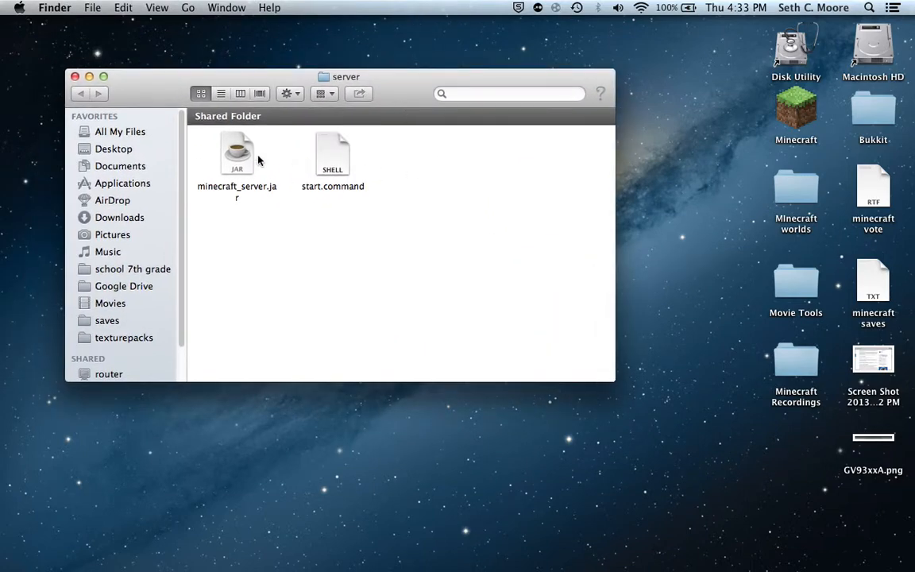
click(227, 155)
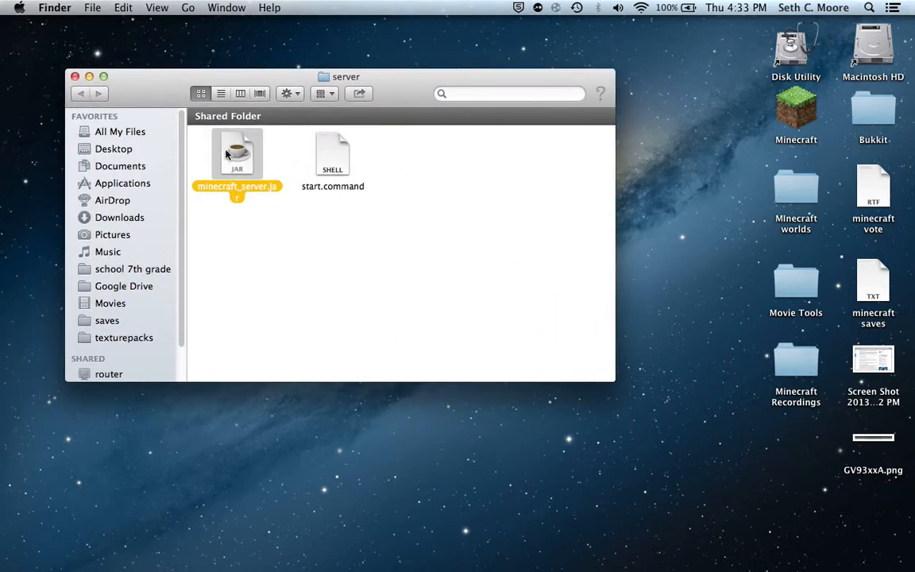
click(239, 285)
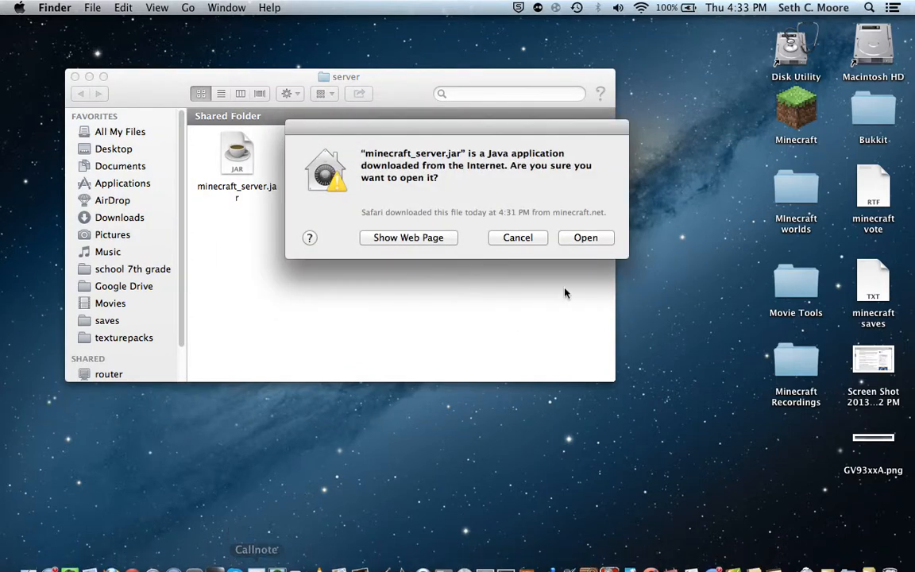
click(598, 239)
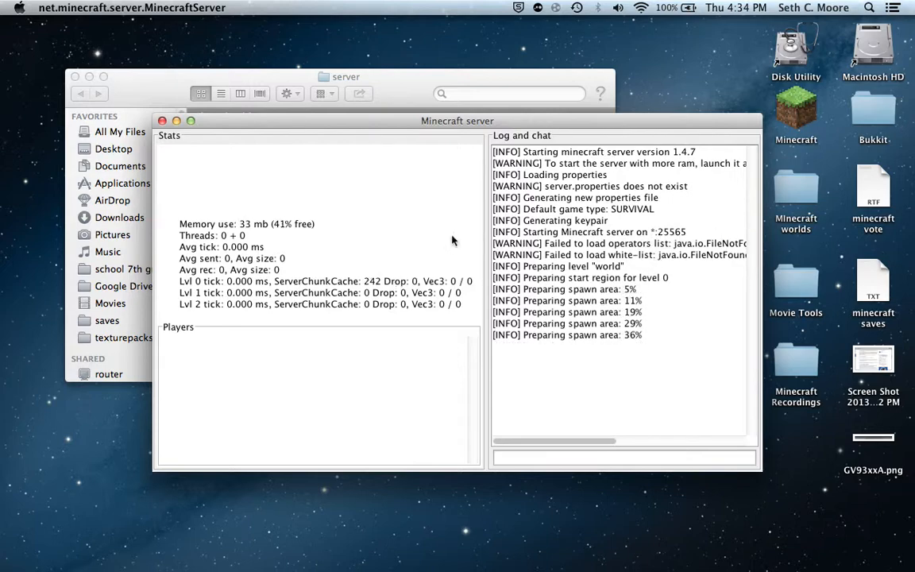
Uncover the server folder to view its generated files, and bring the Minecraft server window back in front.
drag(364, 121, 544, 339)
drag(425, 100, 423, 98)
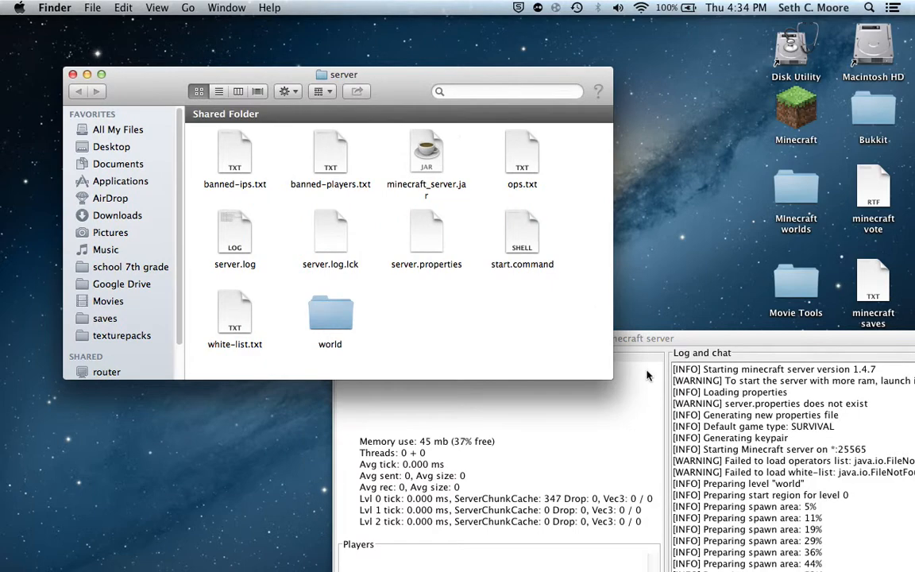
click(672, 348)
drag(672, 335, 425, 15)
Shut down the Minecraft server with the stop console command.
click(508, 359)
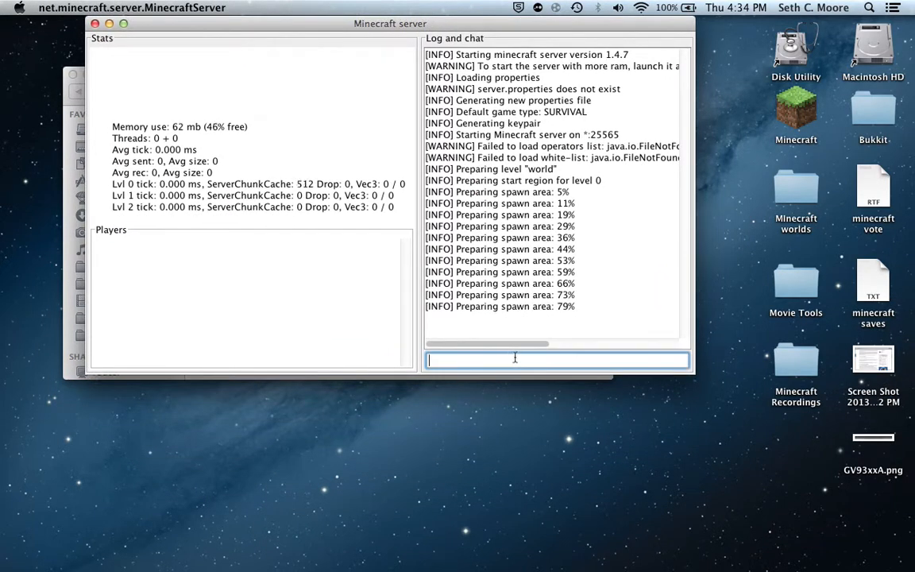
text(stop)
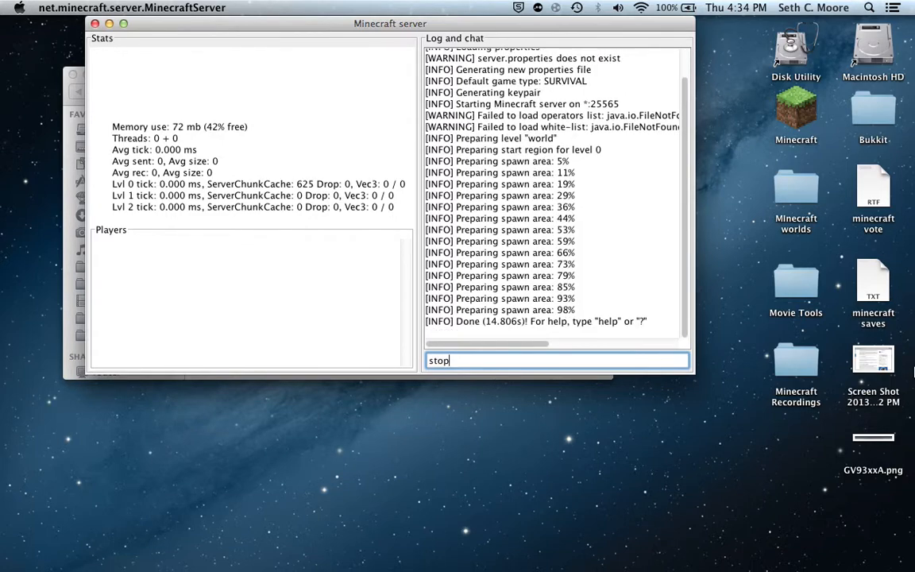
key(Return)
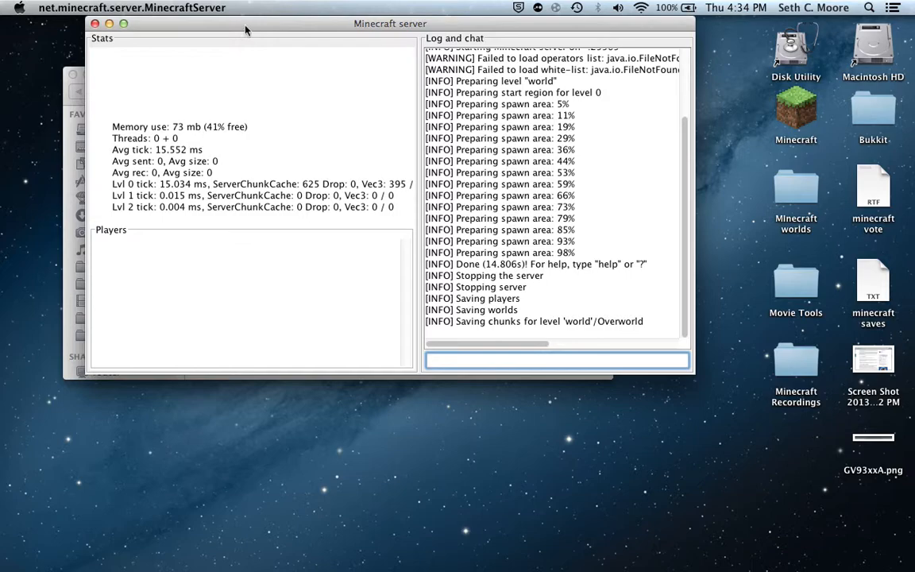
drag(245, 29, 329, 99)
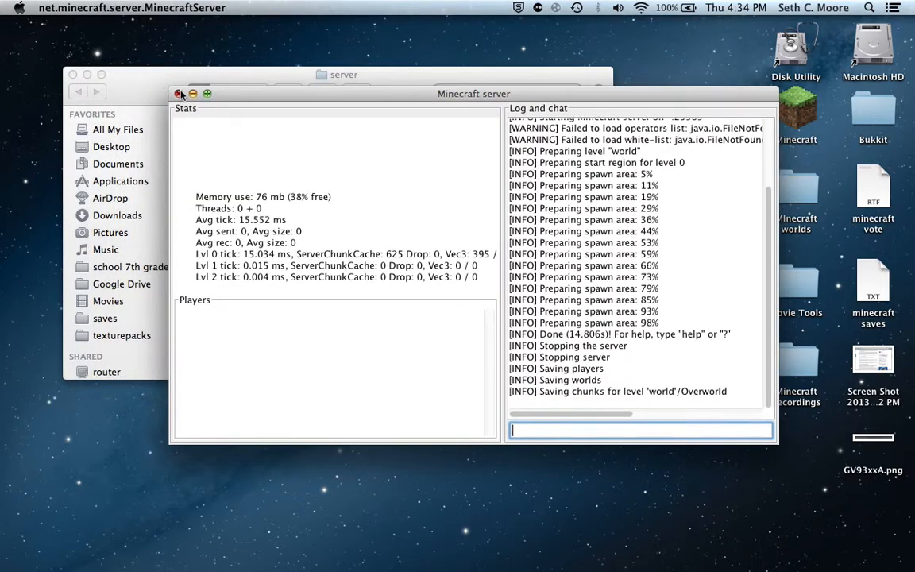
drag(219, 98, 148, 57)
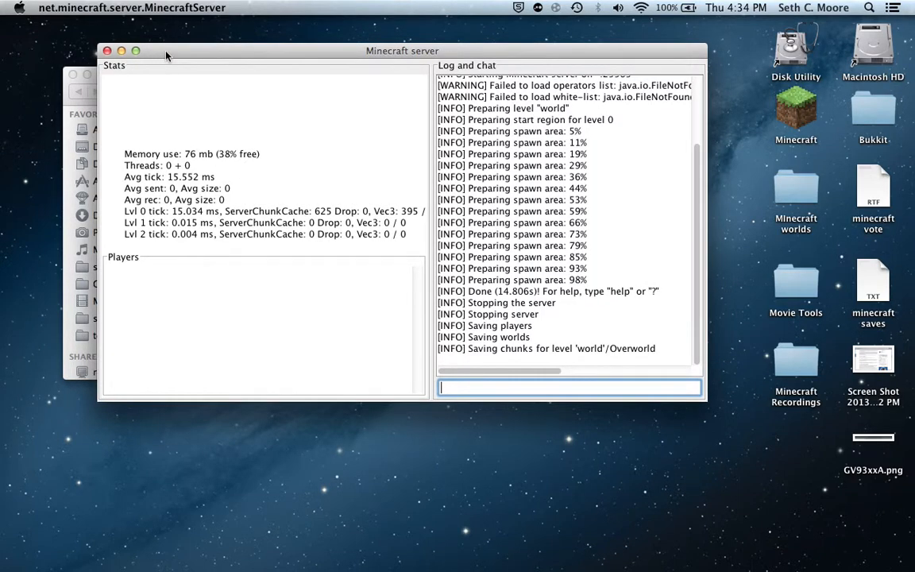
Force quit the net.minecraft.server.MinecraftServer application.
key(super+alt+Escape)
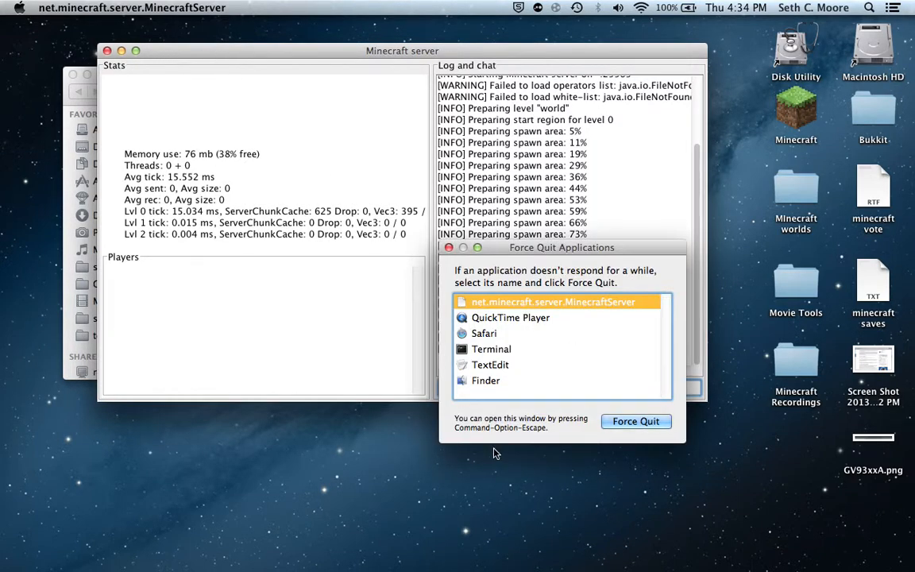
key(Return)
key(Return)
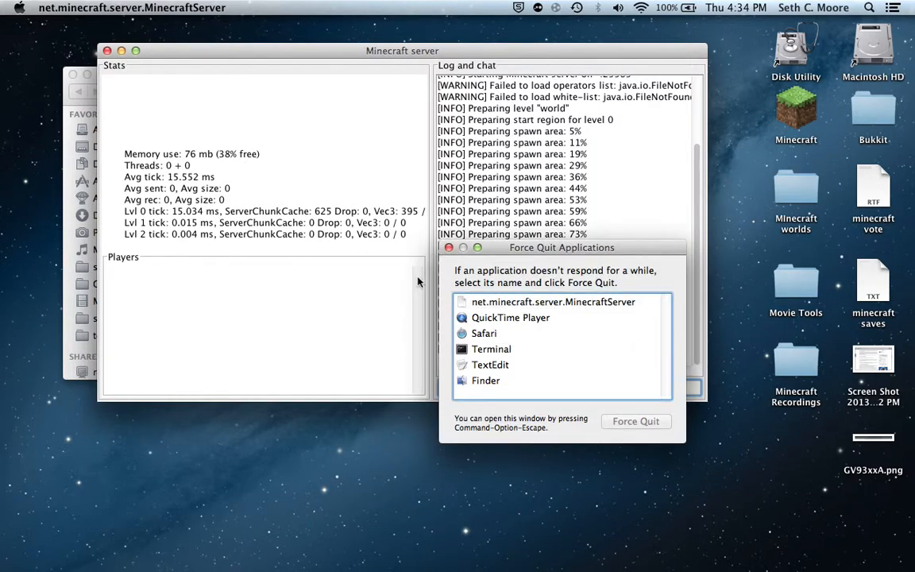
click(470, 302)
key(Return)
key(Return)
click(447, 302)
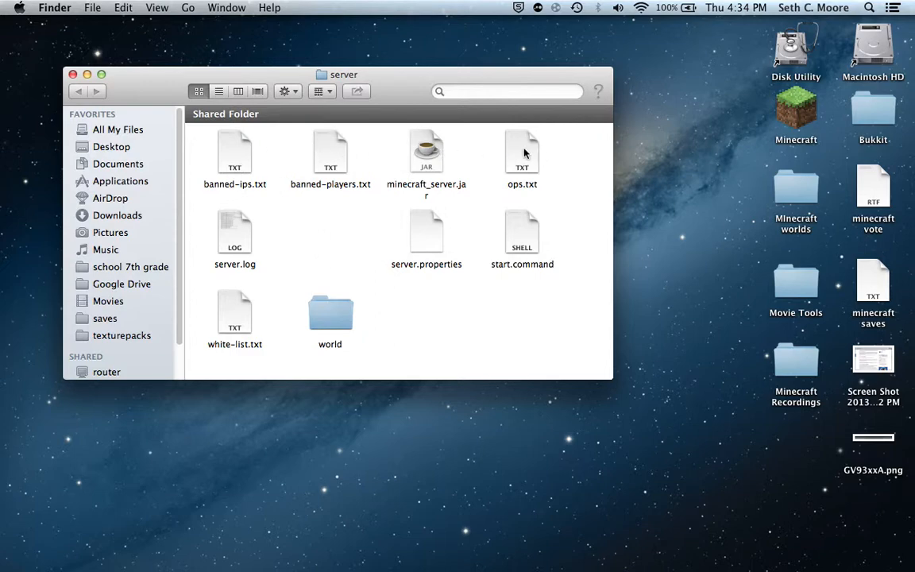
Open server.properties from the server folder and move its window aside to uncover the folder's files.
double_click(441, 253)
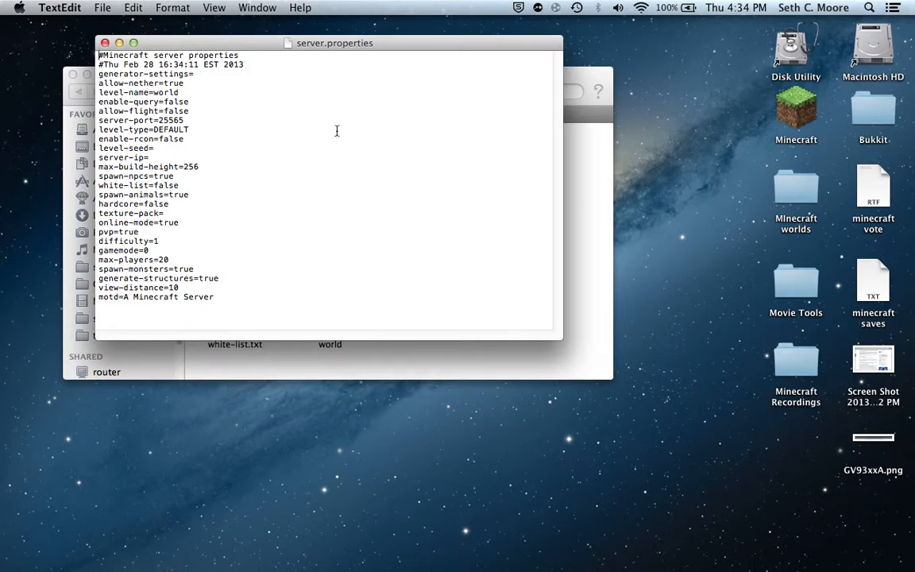
drag(211, 40, 327, 108)
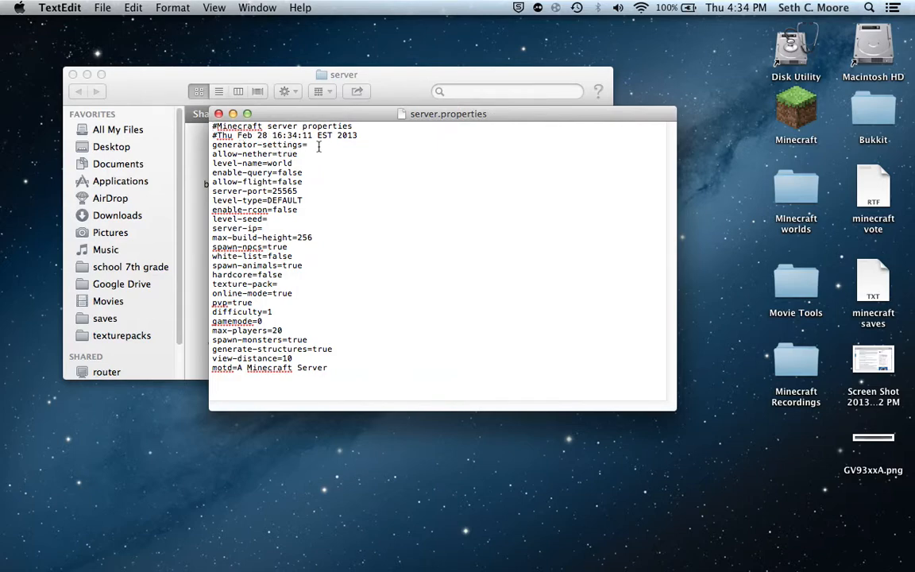
click(313, 157)
drag(287, 114, 656, 265)
click(393, 347)
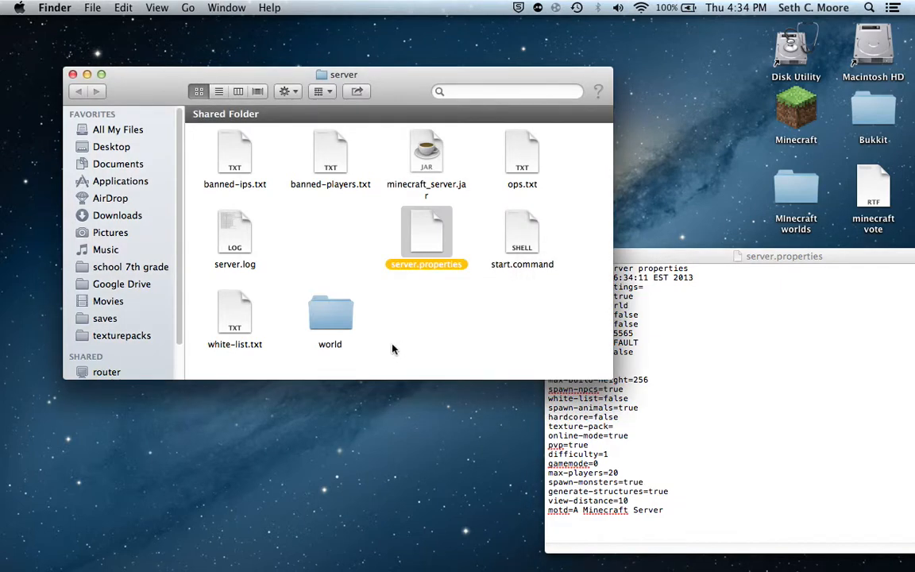
Create a new folder beside the world folder inside the server folder.
right_click(401, 340)
click(388, 320)
right_click(389, 321)
click(413, 306)
right_click(408, 343)
click(406, 324)
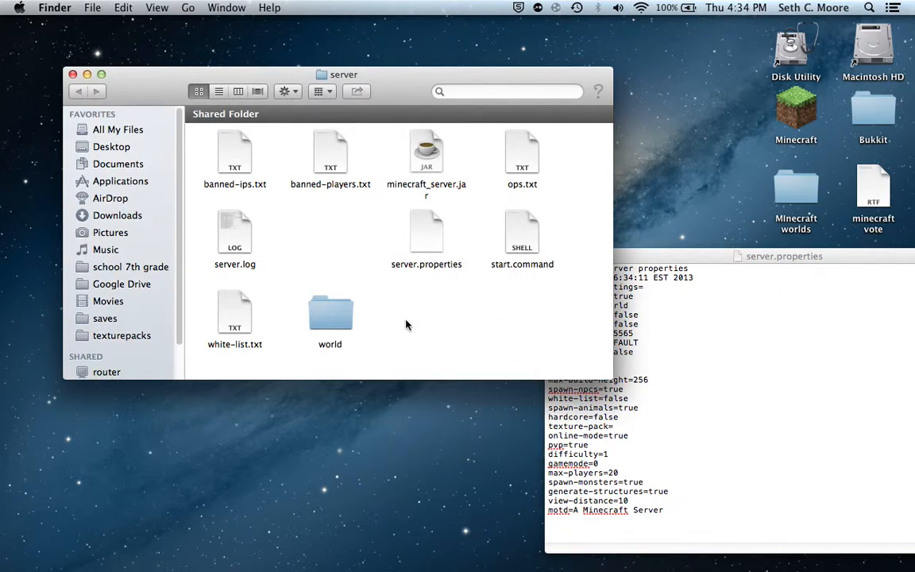
right_click(412, 320)
click(402, 318)
right_click(402, 316)
click(417, 322)
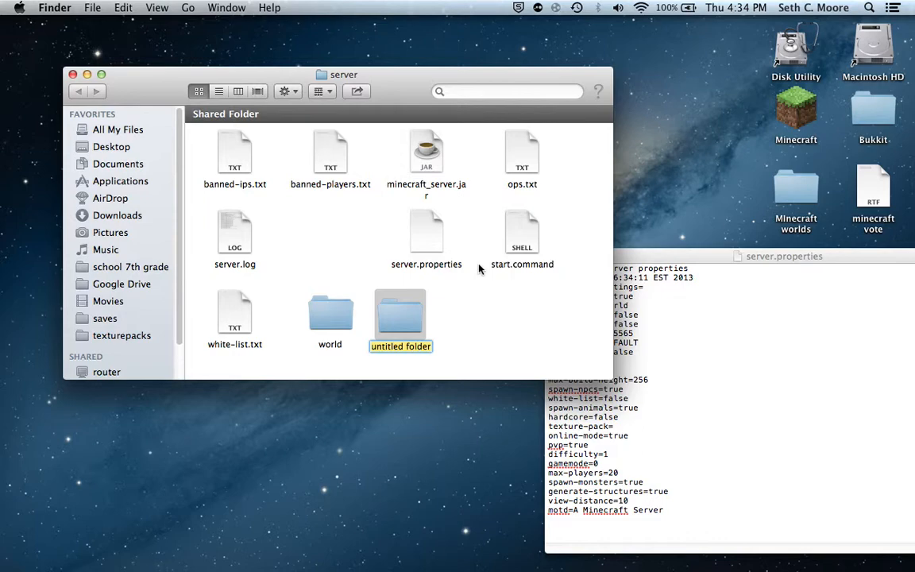
Name the new folder youtube.
text(yotube)
key(BackSpace)
key(BackSpace)
key(BackSpace)
key(BackSpace)
text(u)
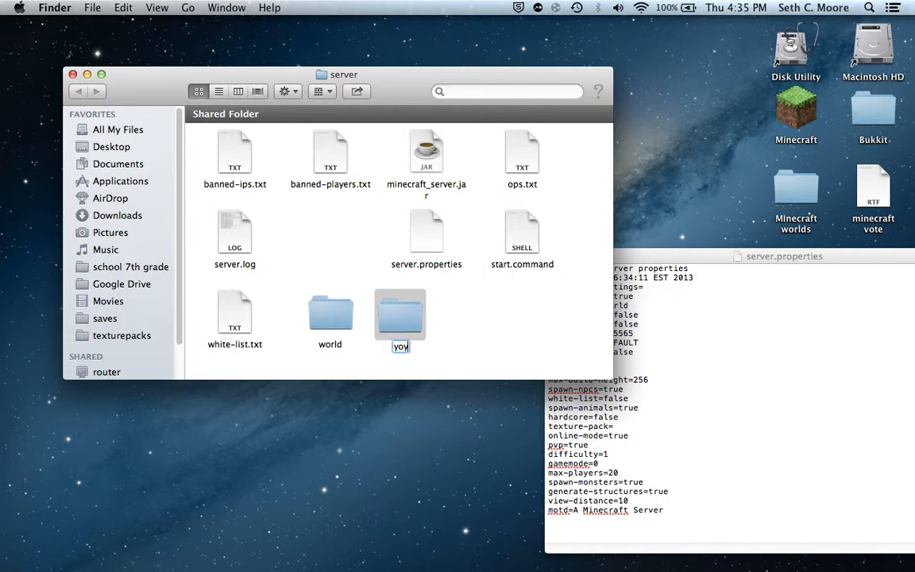
text(tube)
key(Return)
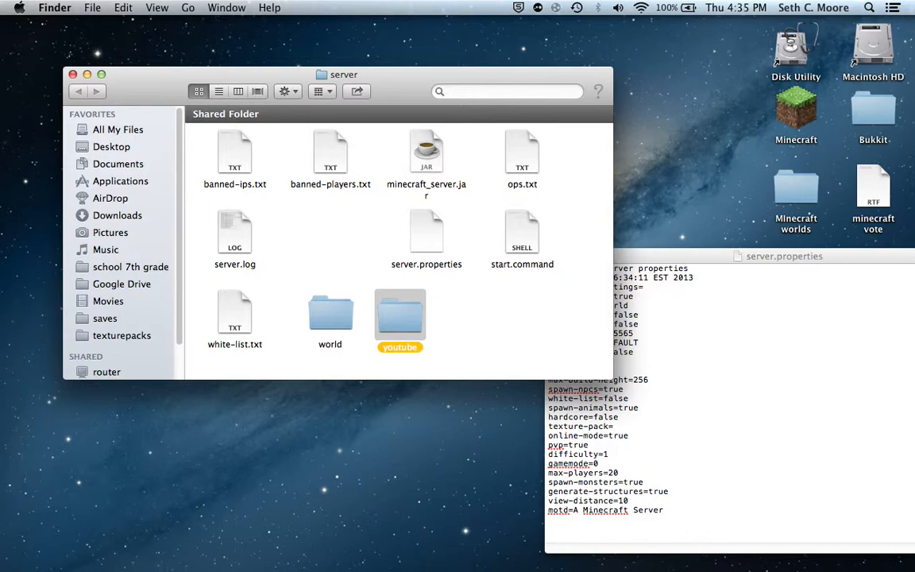
Move the server.properties window beside the server folder's files and look inside the world folder.
click(447, 295)
drag(664, 260, 486, 225)
drag(417, 218, 506, 226)
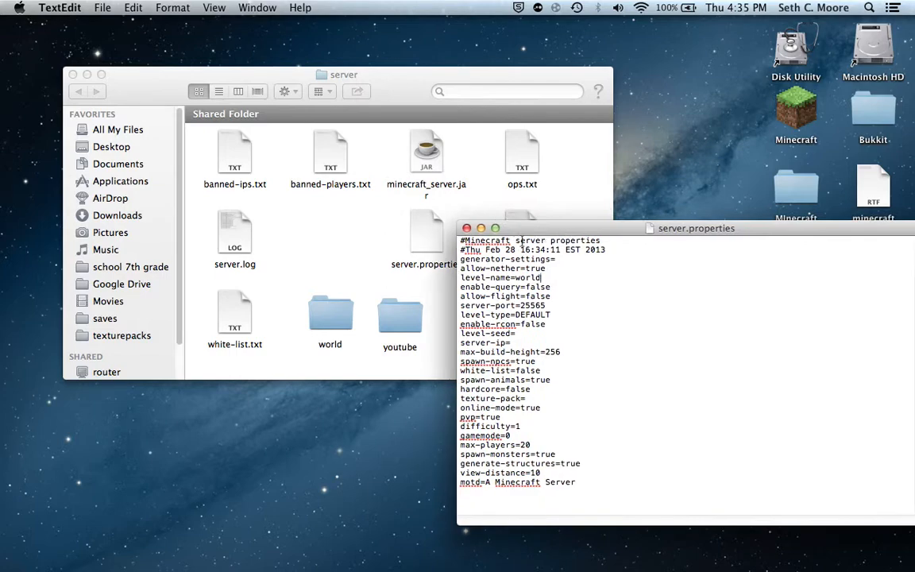
double_click(328, 316)
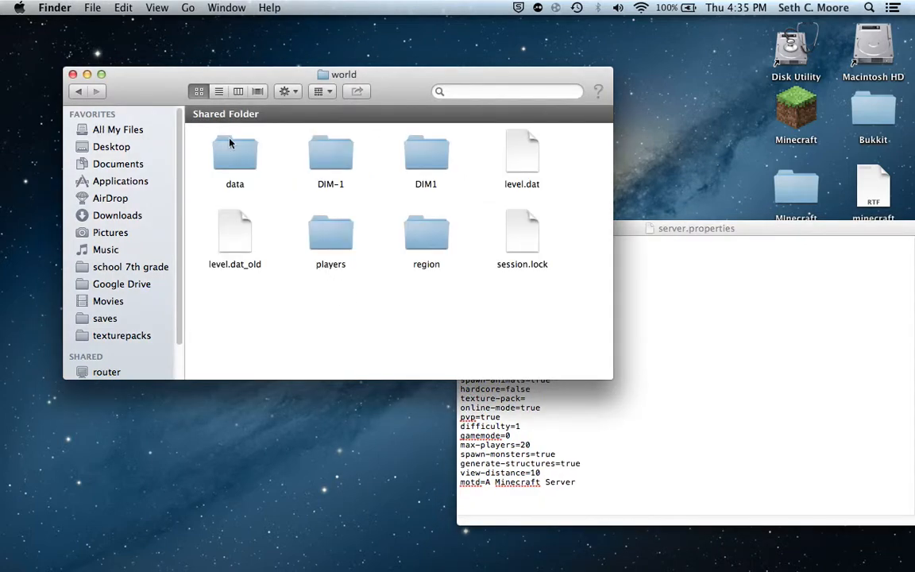
click(85, 94)
Try youtube as the level-name value in server.properties.
click(740, 281)
key(BackSpace)
key(BackSpace)
key(BackSpace)
key(BackSpace)
key(BackSpace)
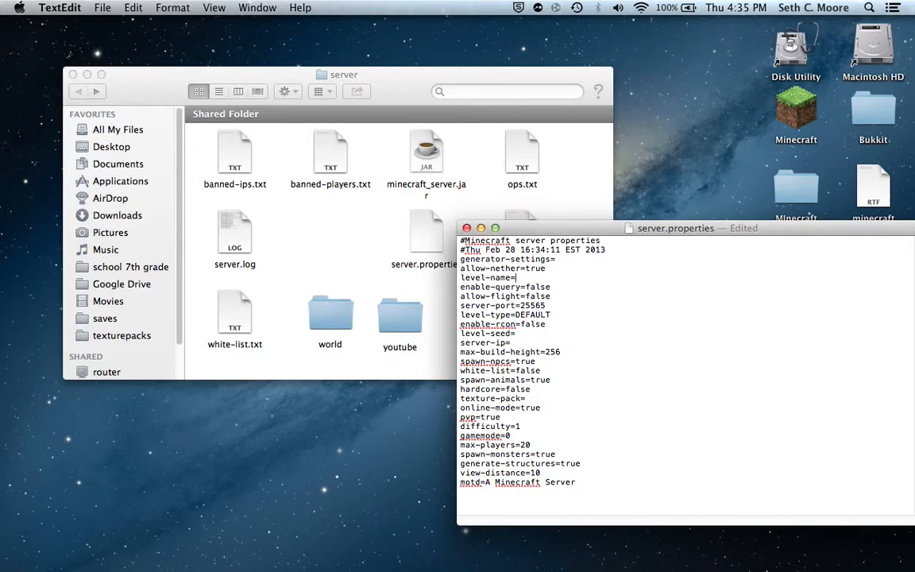
text(youtube)
Restore the level-name value to world.
key(BackSpace)
key(BackSpace)
key(BackSpace)
key(BackSpace)
Try 80 as the server-port value and put 25565 back.
key(BackSpace)
key(BackSpace)
text(worl)
click(554, 295)
key(Down)
key(BackSpace)
key(BackSpace)
key(BackSpace)
key(BackSpace)
text(80)
key(BackSpace)
key(BackSpace)
text(2)
Try flat as the level-type value in server.properties.
key(BackSpace)
key(BackSpace)
double_click(542, 314)
text(da)
key(BackSpace)
key(BackSpace)
key(BackSpace)
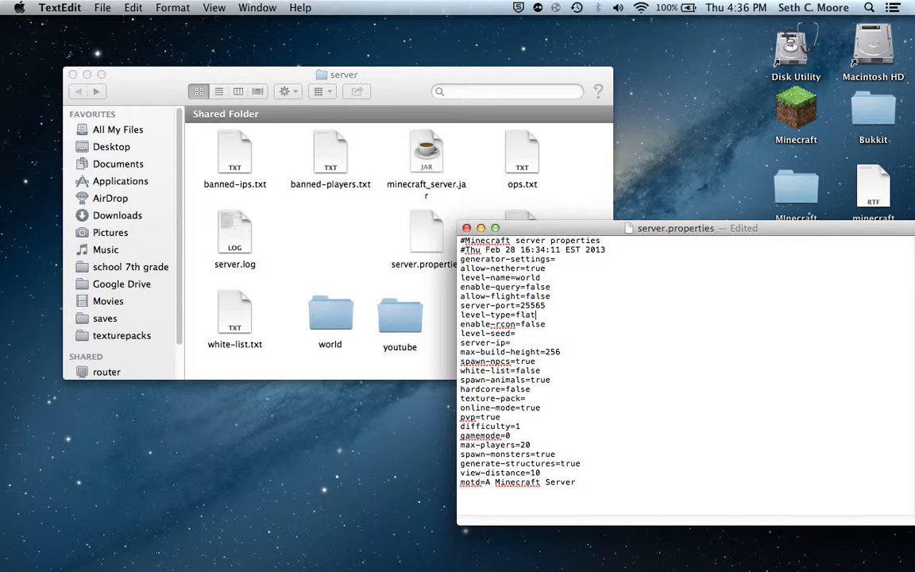
text(flat)
Replace the level-type value with DEFUEAT.
key(Return)
key(Return)
key(BackSpace)
key(BackSpace)
key(BackSpace)
key(BackSpace)
key(BackSpace)
key(BackSpace)
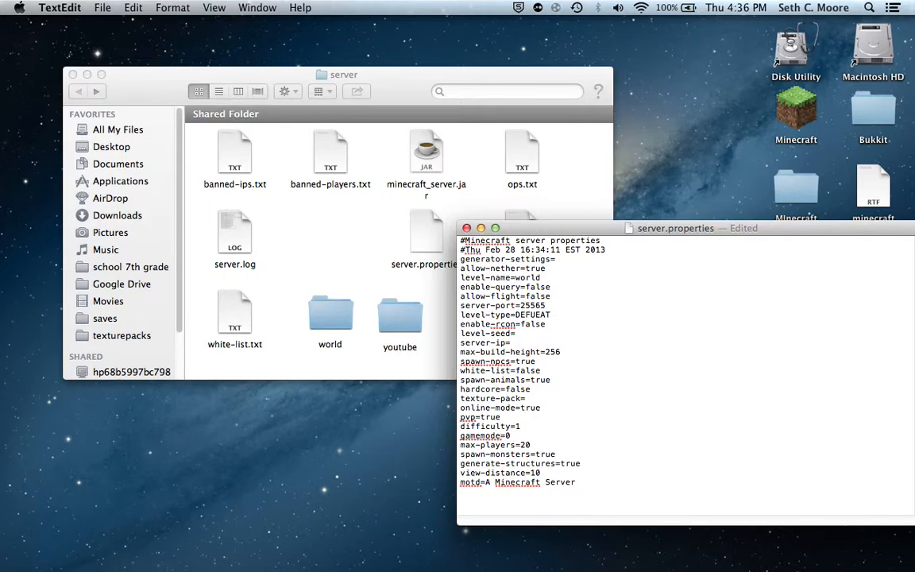
Examine the server.properties lines from enable-rcon through level-seed, server-ip and max-build-height to spawn-animals.
click(559, 326)
click(546, 334)
click(529, 340)
drag(508, 230, 433, 162)
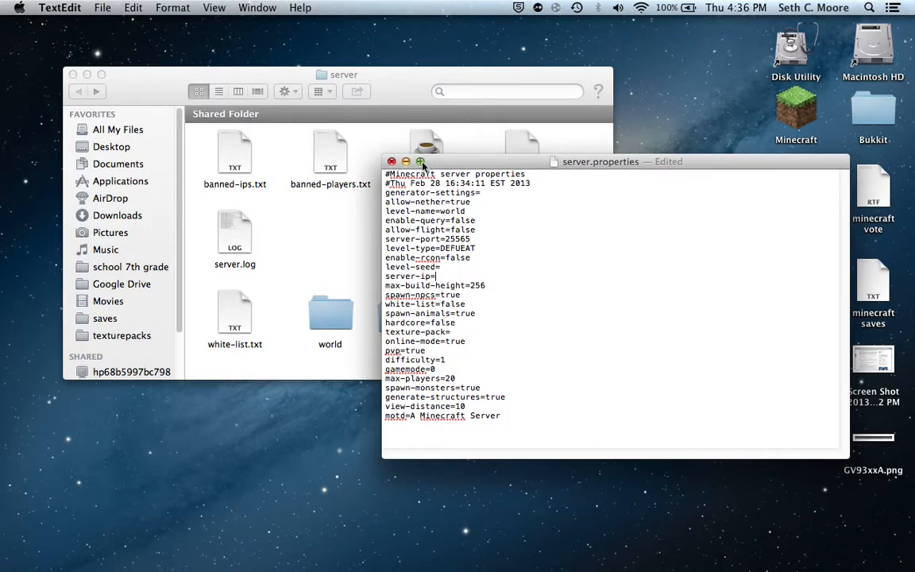
triple_click(435, 276)
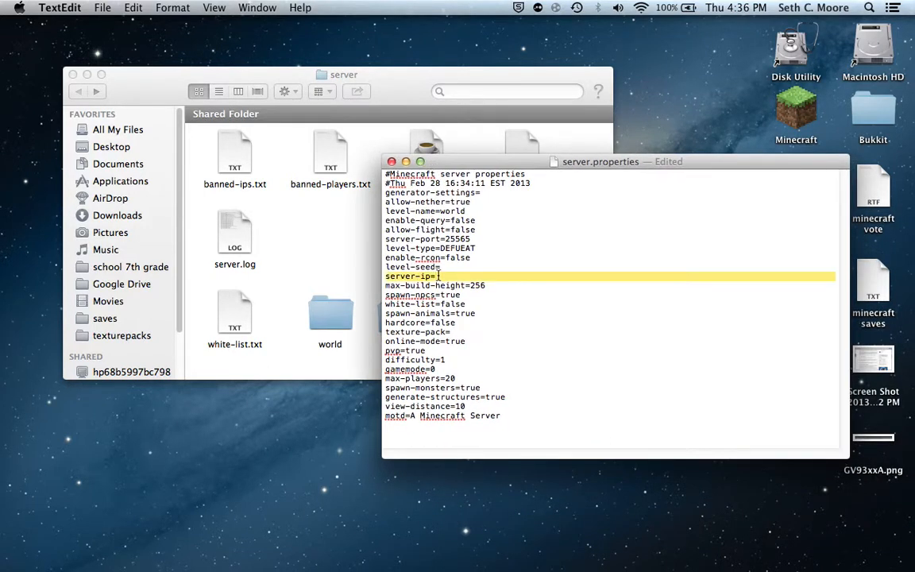
click(437, 276)
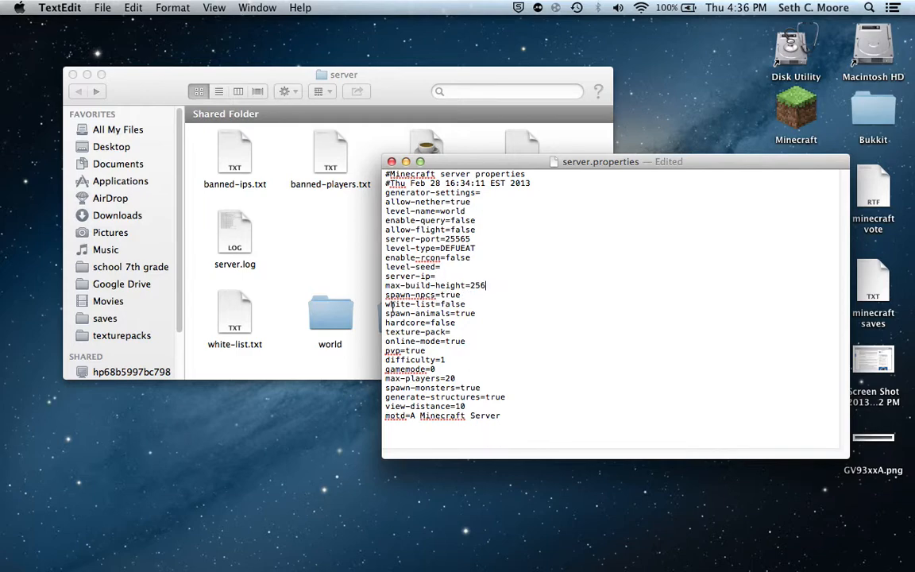
click(261, 232)
click(681, 282)
click(487, 287)
click(464, 297)
click(465, 304)
click(470, 314)
Try a sample .com address as the texture-pack value and clear it again.
click(460, 331)
text(nspa.co)
key(BackSpace)
key(BackSpace)
key(BackSpace)
key(BackSpace)
key(BackSpace)
key(BackSpace)
Try false as the online-mode value and set it back to true.
click(478, 341)
key(BackSpace)
key(BackSpace)
key(BackSpace)
key(BackSpace)
text(false)
key(BackSpace)
key(BackSpace)
key(BackSpace)
key(BackSpace)
key(BackSpace)
text(true)
Try 3 as the difficulty value.
click(451, 361)
key(BackSpace)
text(3)
Try a different max-players value and set it back to 20.
click(463, 370)
click(468, 378)
click(469, 378)
key(BackSpace)
key(BackSpace)
text(1)
key(BackSpace)
text(20)
Replace the motd message with the owner's first name followed by "'s server" and quit the text editor.
click(488, 387)
click(510, 397)
click(467, 405)
double_click(517, 419)
click(511, 421)
double_click(511, 419)
click(503, 415)
key(BackSpace)
key(BackSpace)
key(BackSpace)
key(BackSpace)
key(BackSpace)
key(BackSpace)
key(BackSpace)
key(BackSpace)
key(BackSpace)
key(BackSpace)
key(BackSpace)
key(BackSpace)
key(BackSpace)
key(BackSpace)
key(BackSpace)
key(BackSpace)
key(BackSpace)
key(BackSpace)
key(BackSpace)
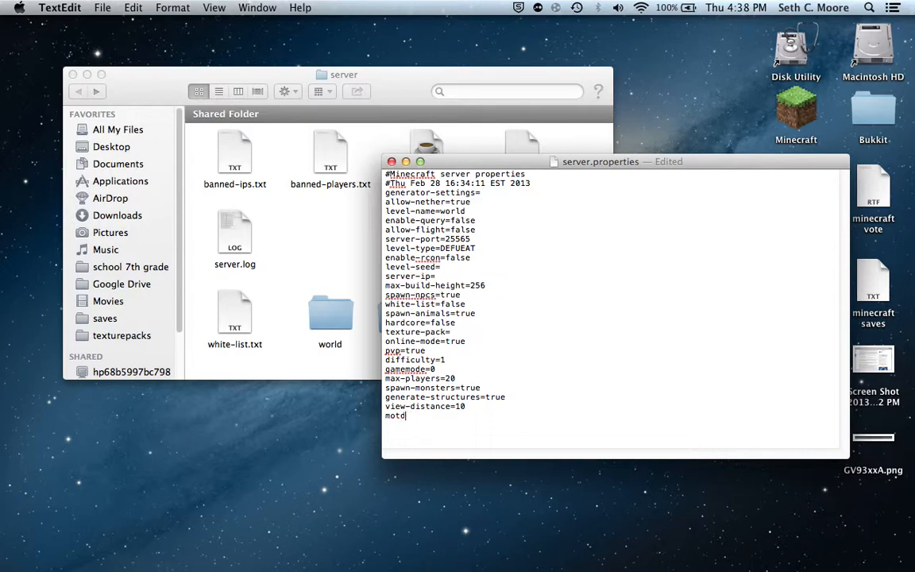
text(+)
text(seth)
text('s server)
key(super+q)
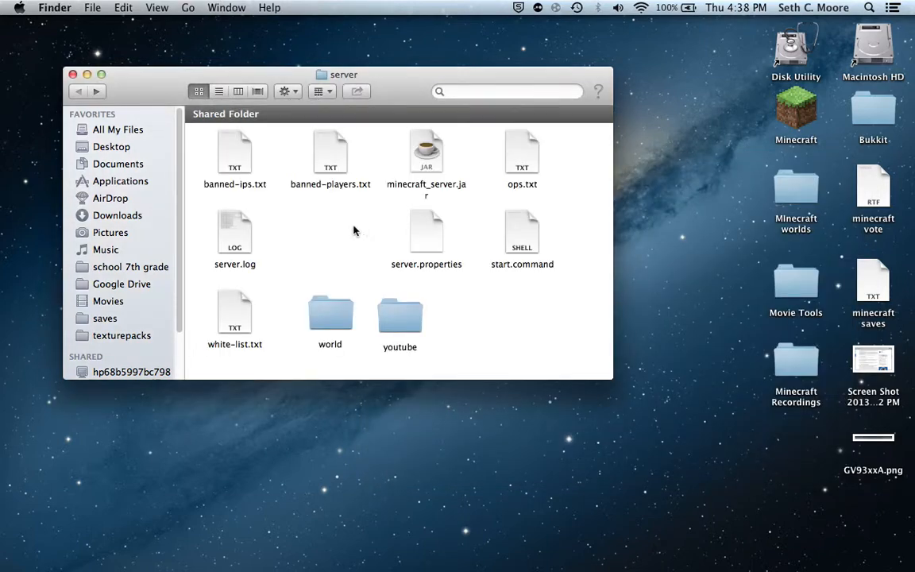
Switch to Safari and clear the minecraft.net/download address from the address field.
mouse_move(439, 567)
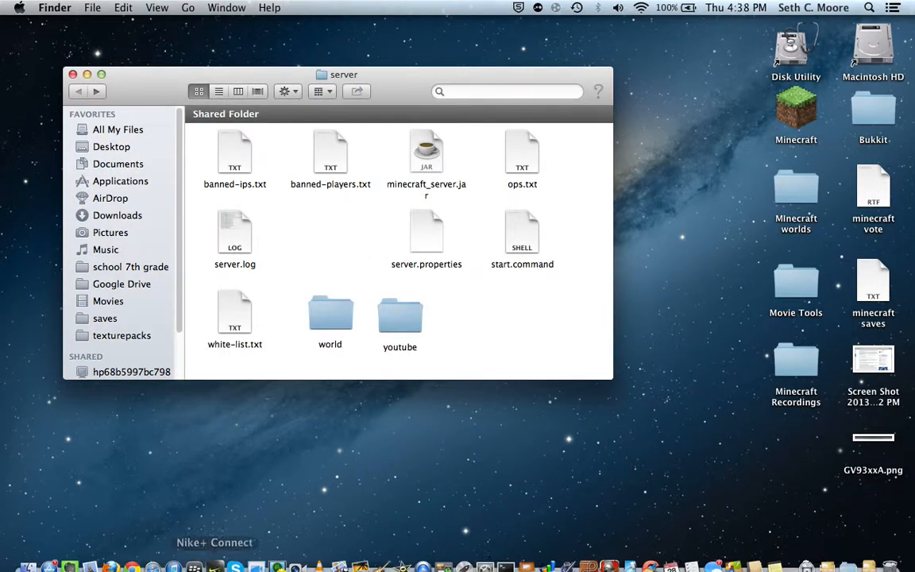
click(158, 558)
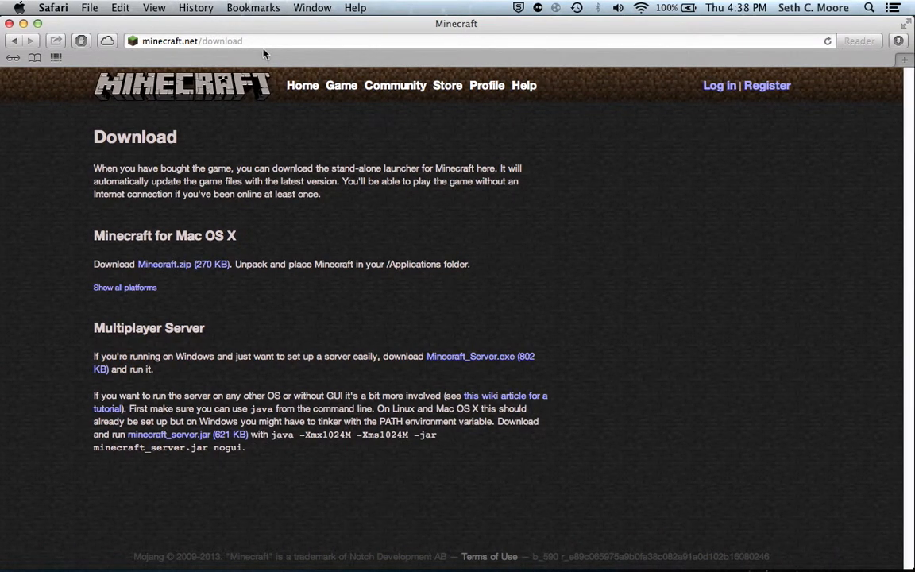
click(234, 41)
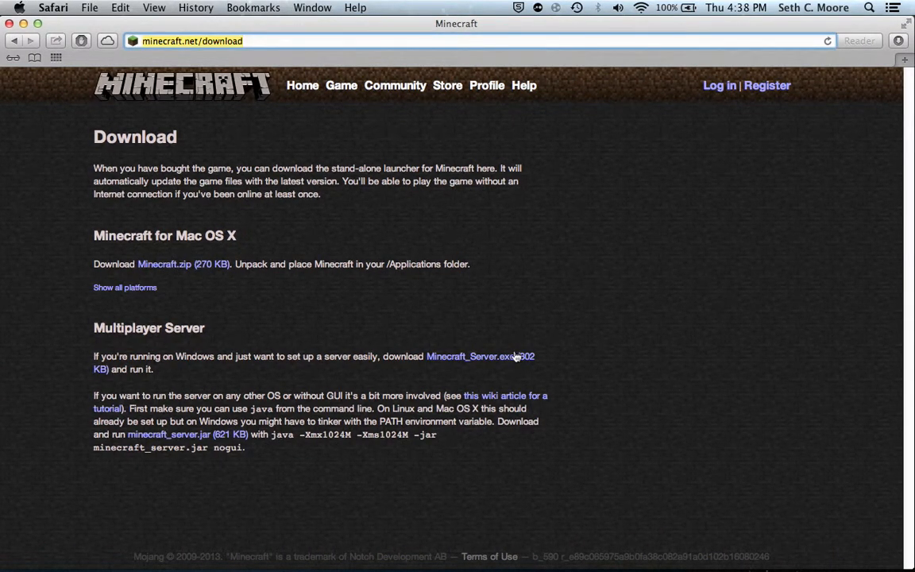
drag(458, 23, 536, 76)
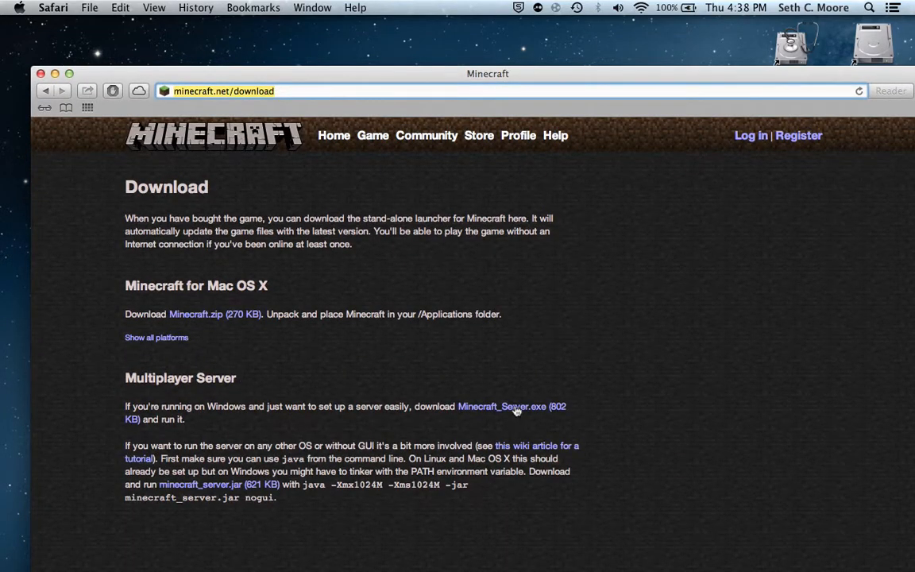
drag(468, 75, 441, 27)
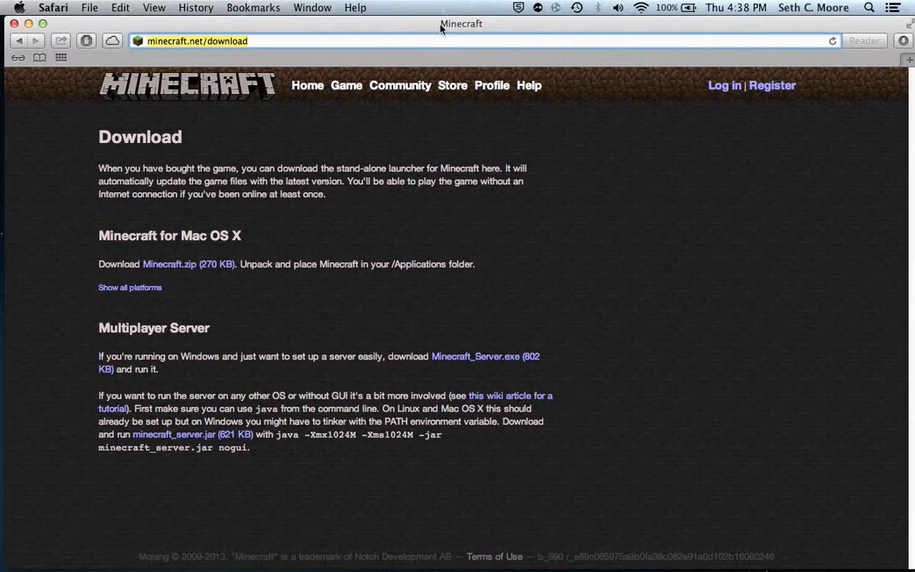
key(BackSpace)
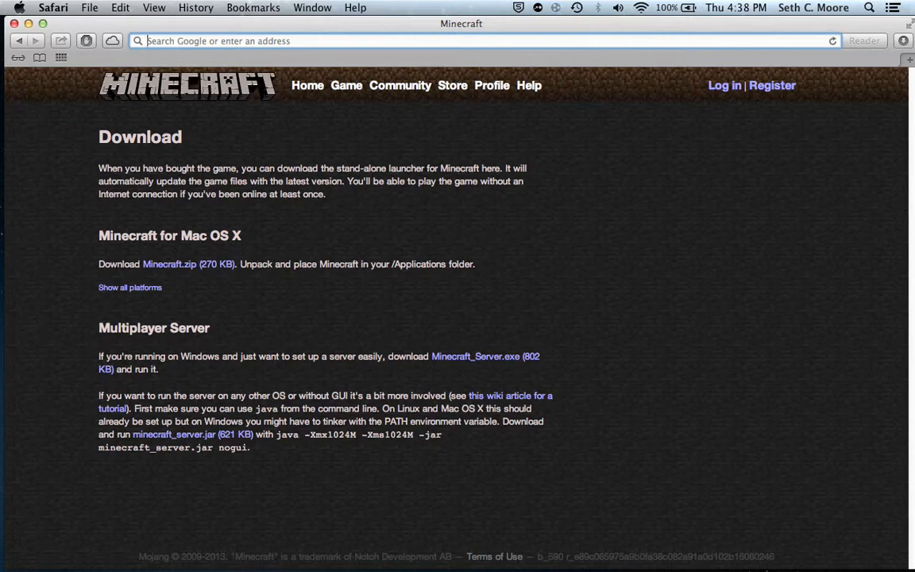
Open the Network settings in System Preferences to read the Mac's Wi-Fi IP address.
key(ctrl+Right)
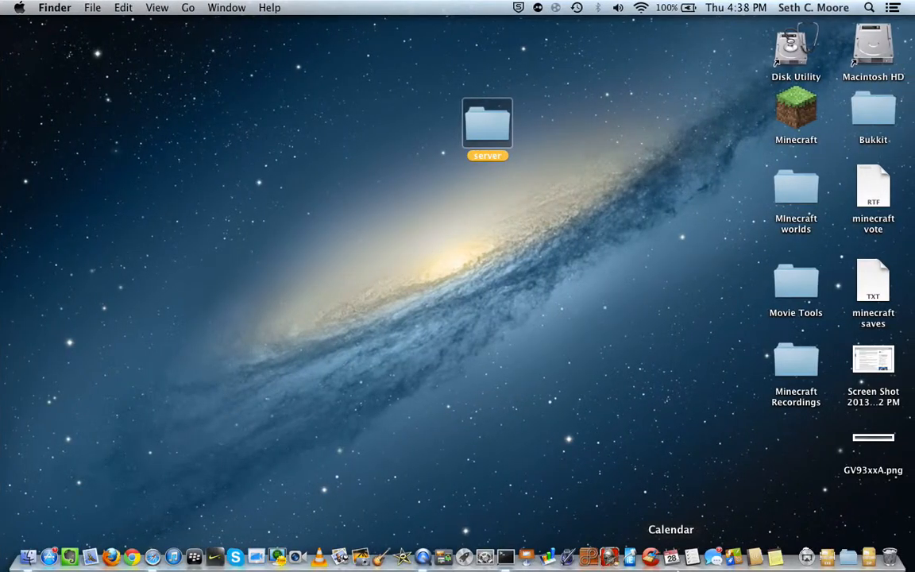
click(484, 556)
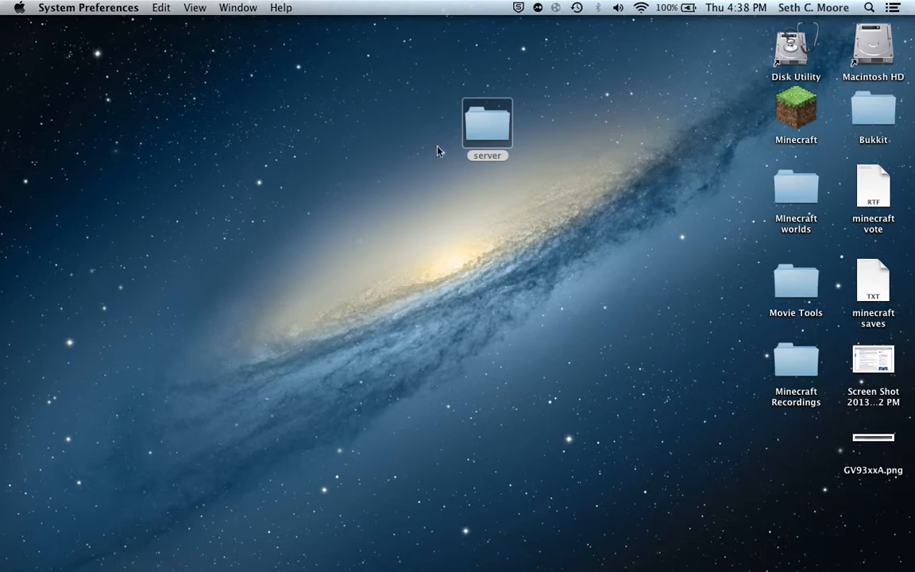
click(436, 199)
click(484, 556)
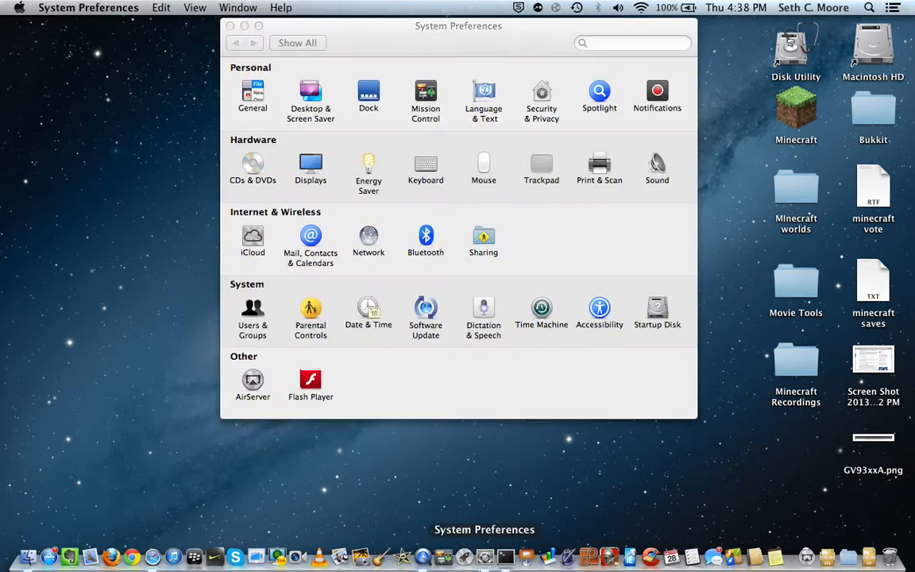
click(370, 238)
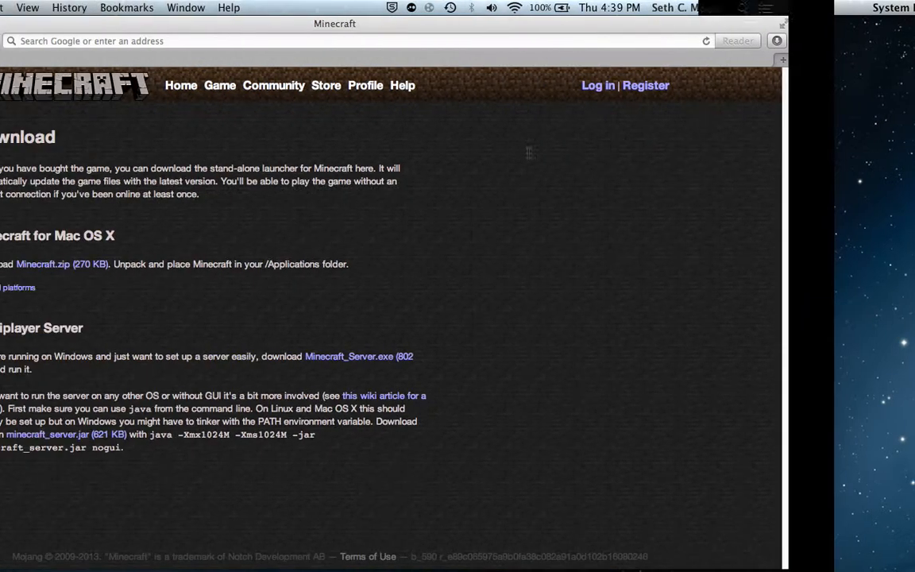
Load the router setup page at 192.168.2.1 in Safari and log in to its Virtual Servers settings.
click(401, 37)
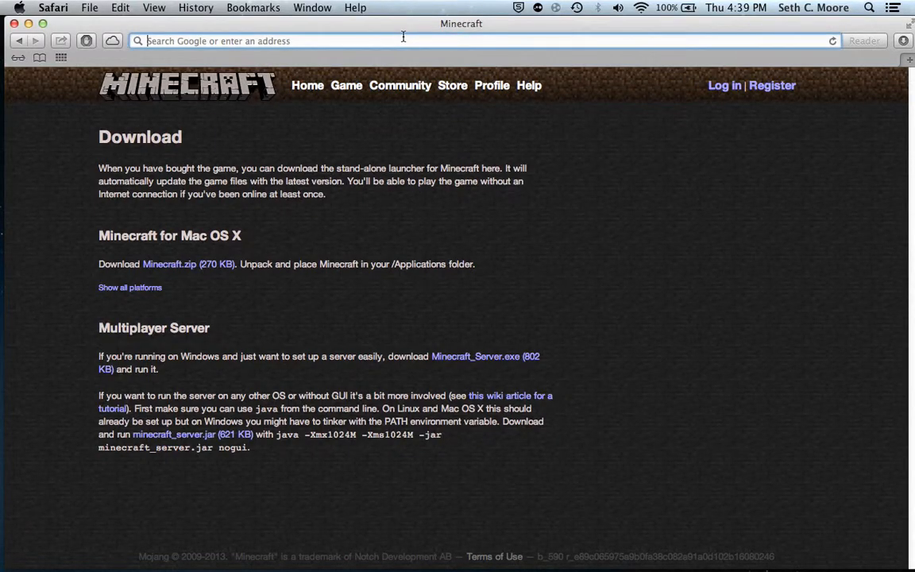
text(192.168.2.6)
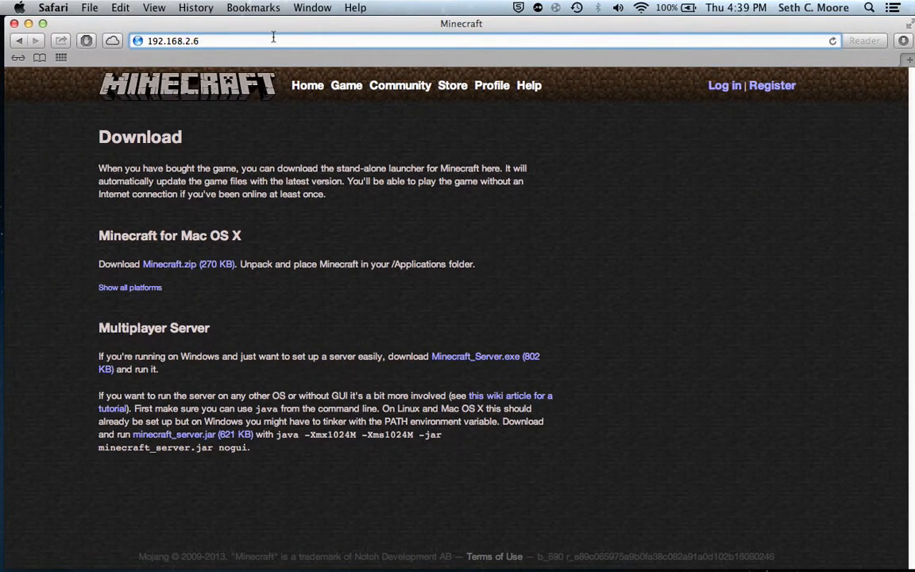
key(BackSpace)
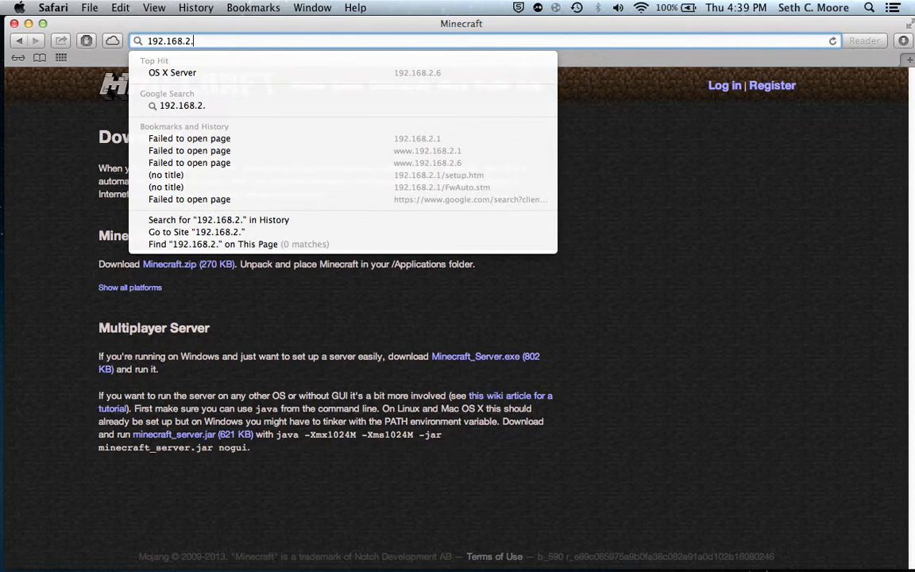
text(1)
key(Return)
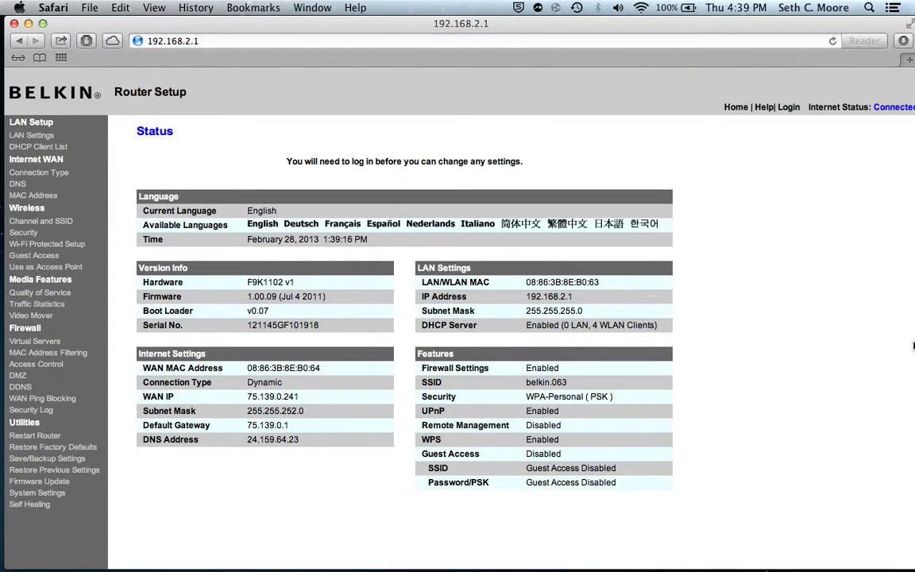
click(43, 343)
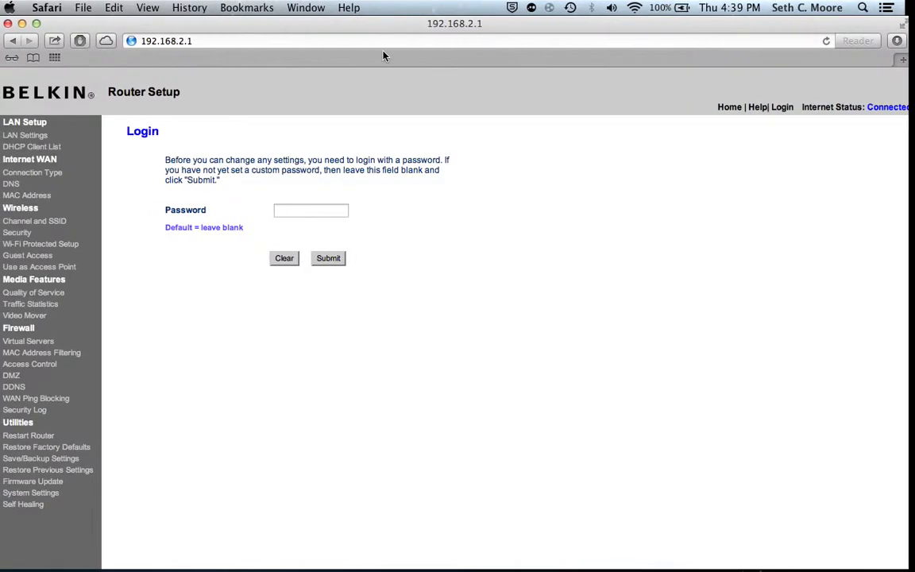
click(347, 261)
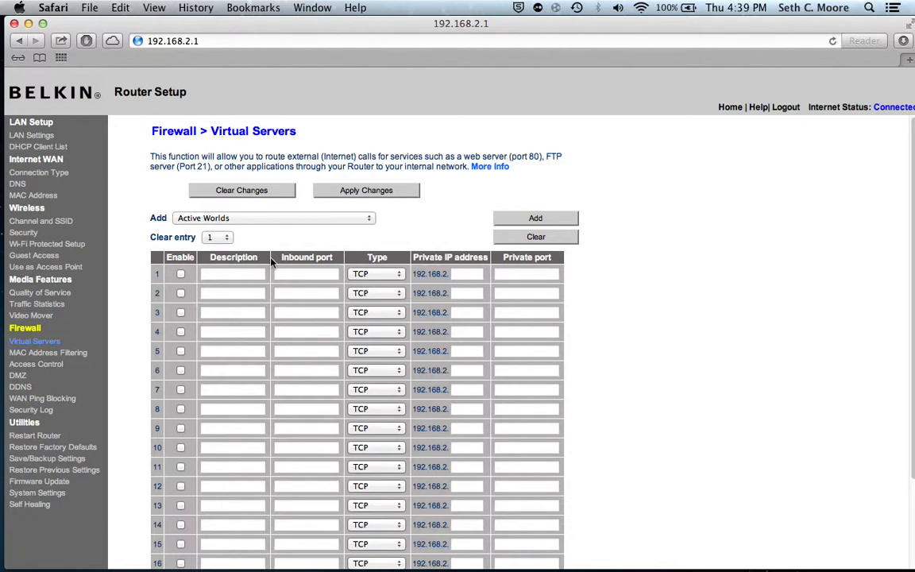
Enable virtual server entry 1 with the description minecraft and inbound port 25565.
click(182, 274)
click(215, 273)
text(mine)
key(BackSpace)
key(BackSpace)
key(BackSpace)
key(BackSpace)
text(minecraft)
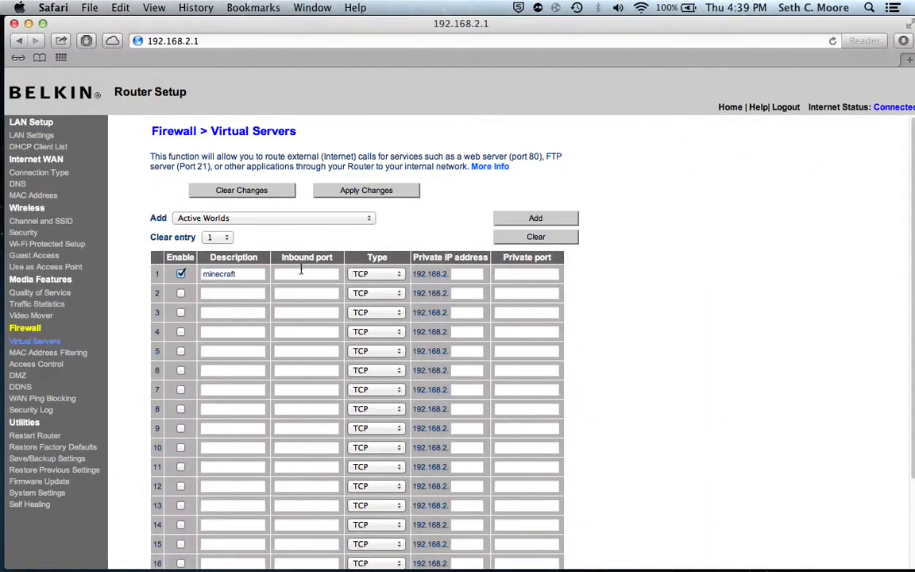
click(309, 274)
text(25565)
Check the Mac's Wi-Fi IP address in the Network settings and end entry 1's private IP address with 2.
click(477, 274)
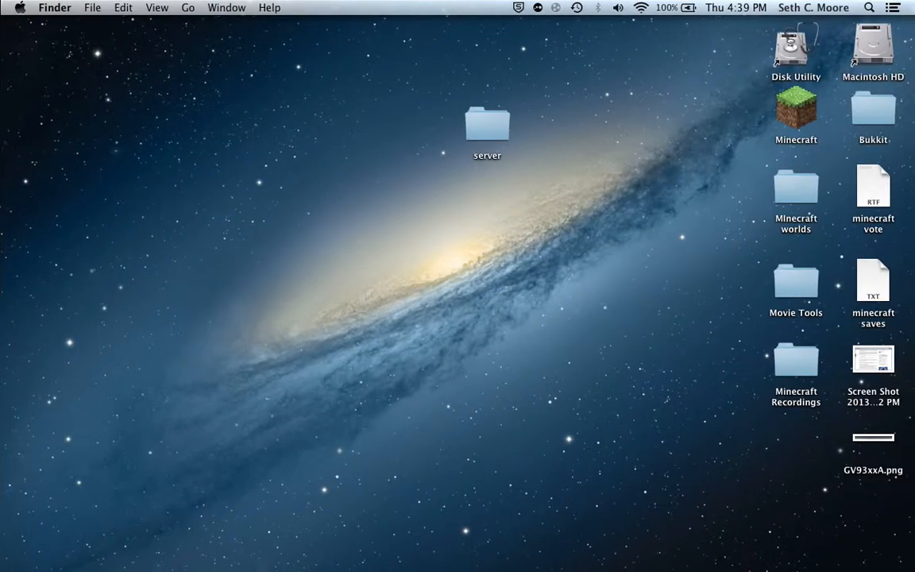
mouse_move(337, 560)
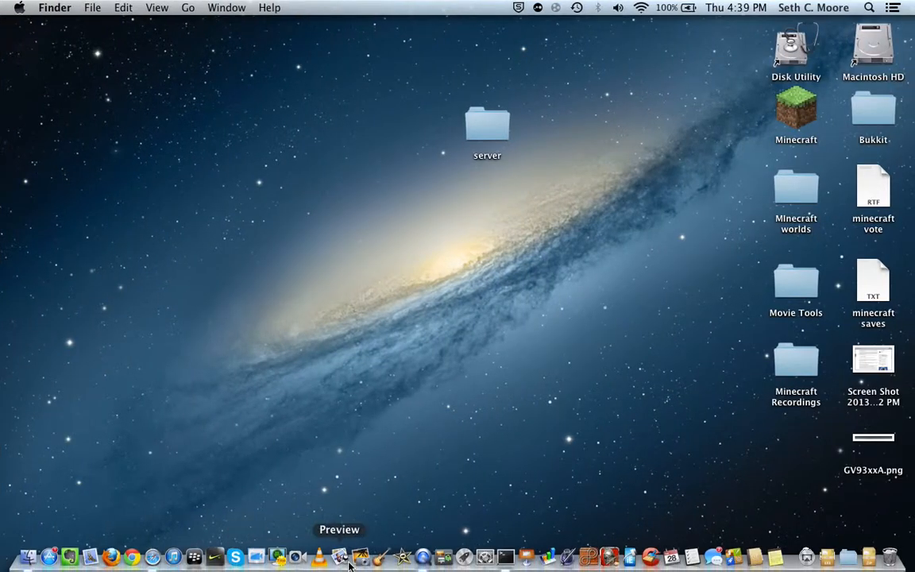
click(482, 558)
click(378, 237)
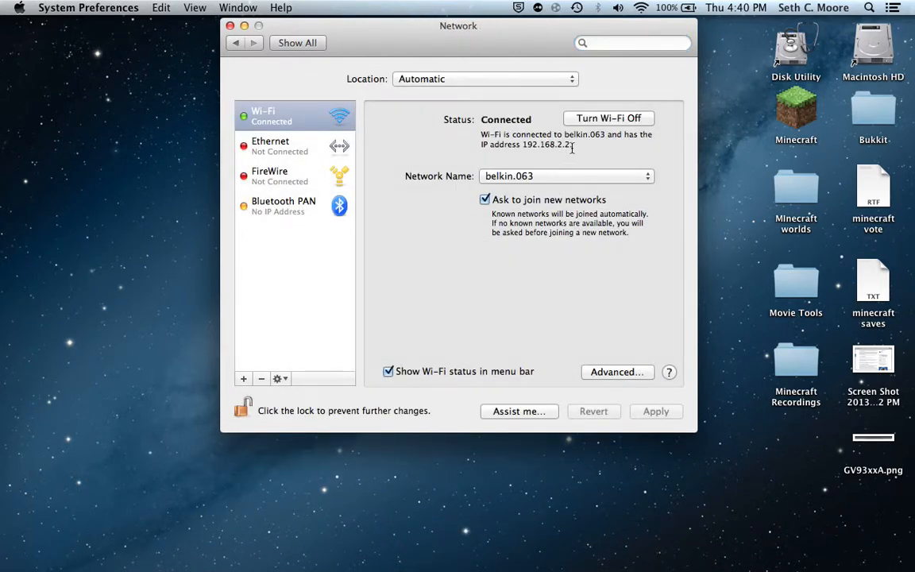
key(ctrl+Left)
click(479, 274)
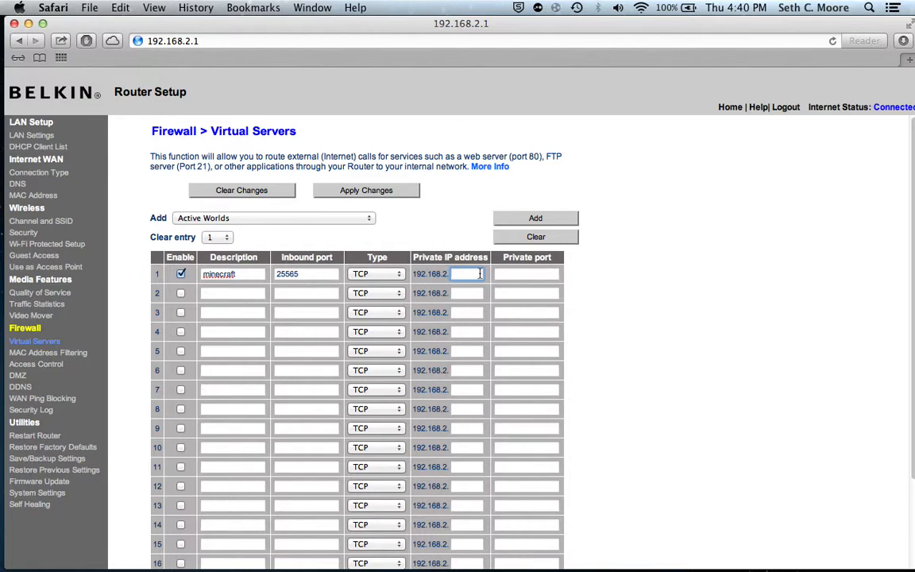
text(2)
Set entry 1's private port to 25565 and keep TCP as its type.
click(510, 274)
text(2)
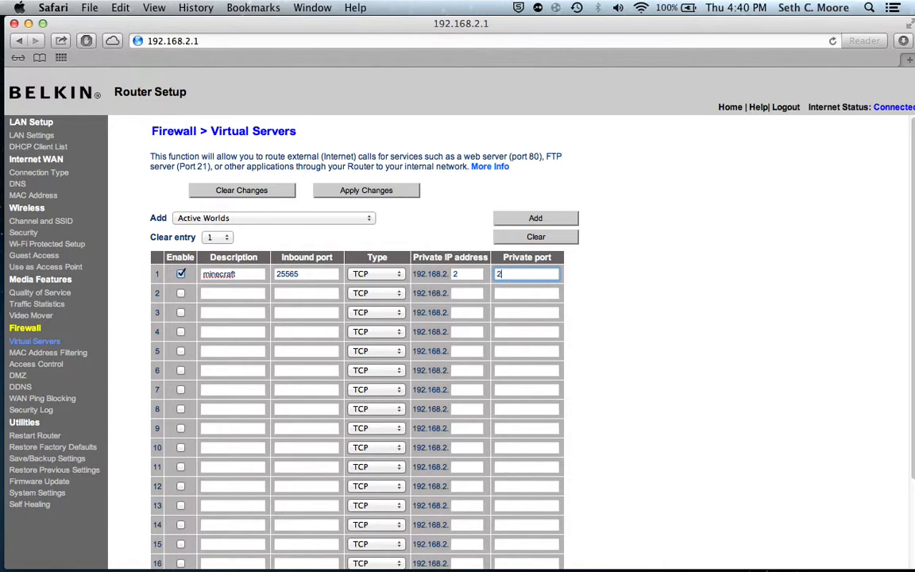
text(5565)
click(402, 274)
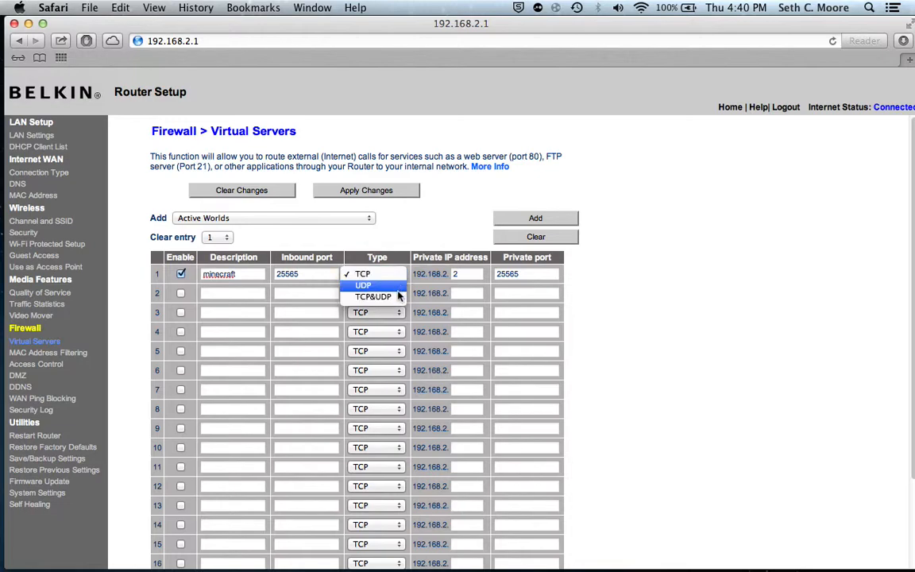
click(390, 274)
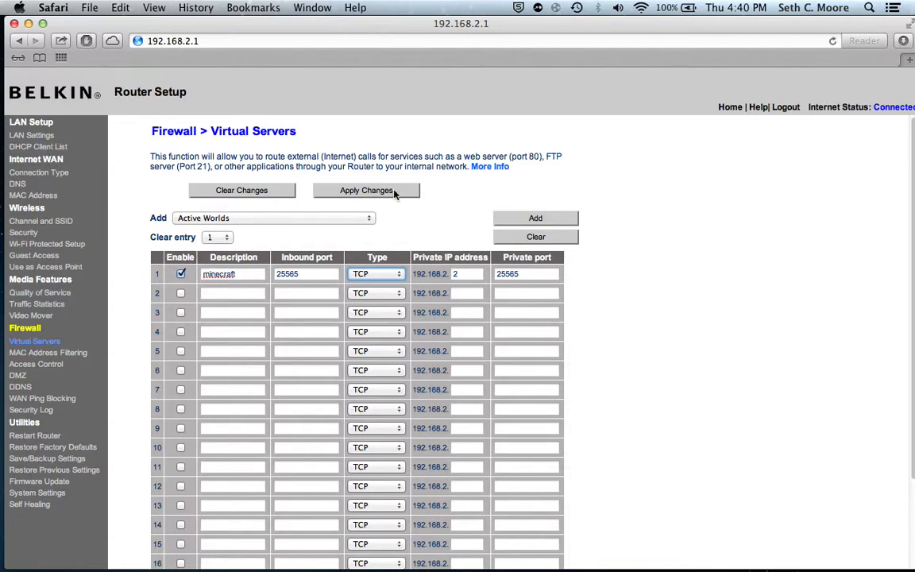
Clear the unapplied changes to the router's virtual server entries and close the router setup window.
click(271, 194)
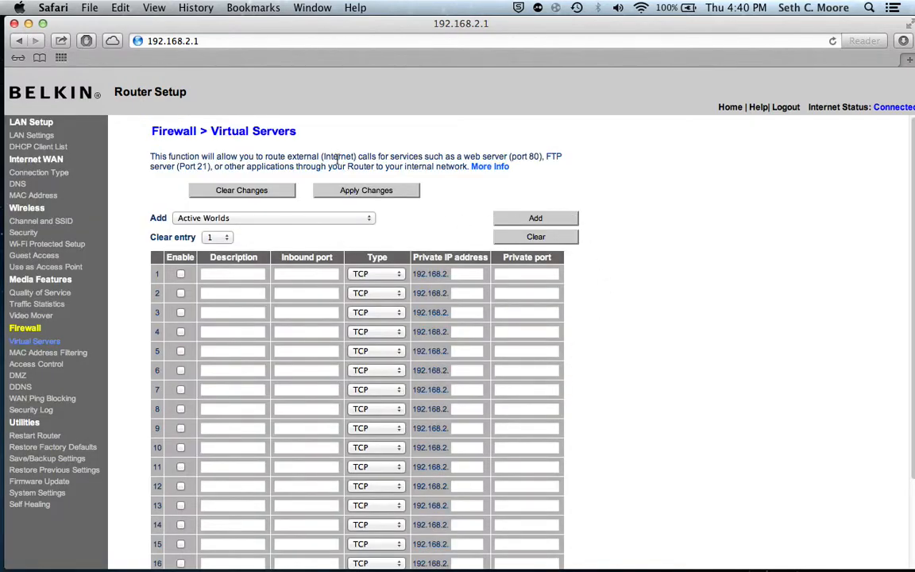
key(ctrl+Right)
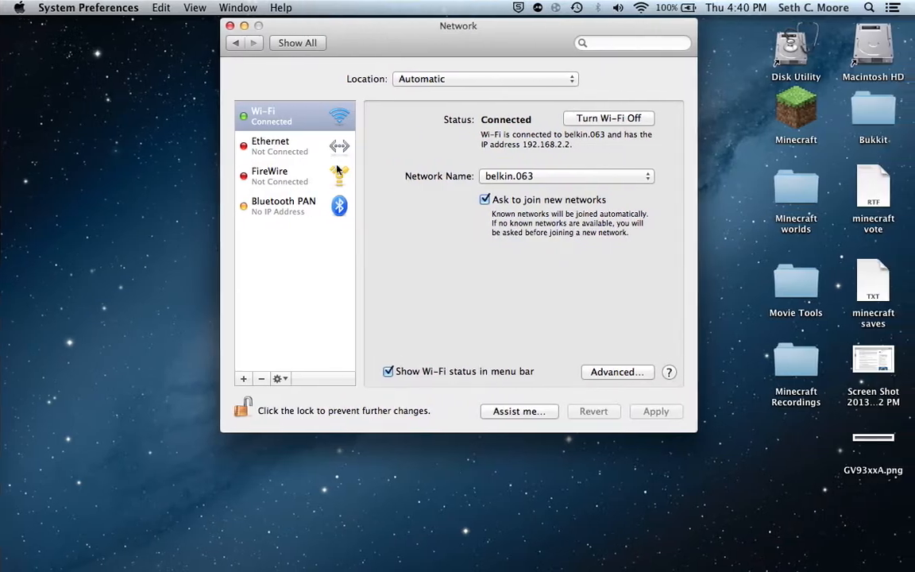
key(ctrl+Left)
key(ctrl+Left)
key(ctrl+Right)
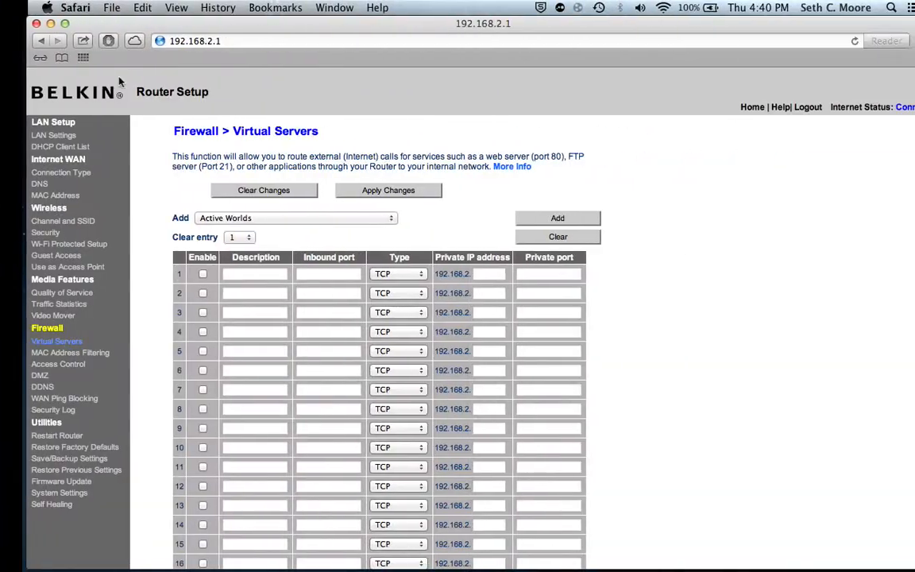
click(15, 24)
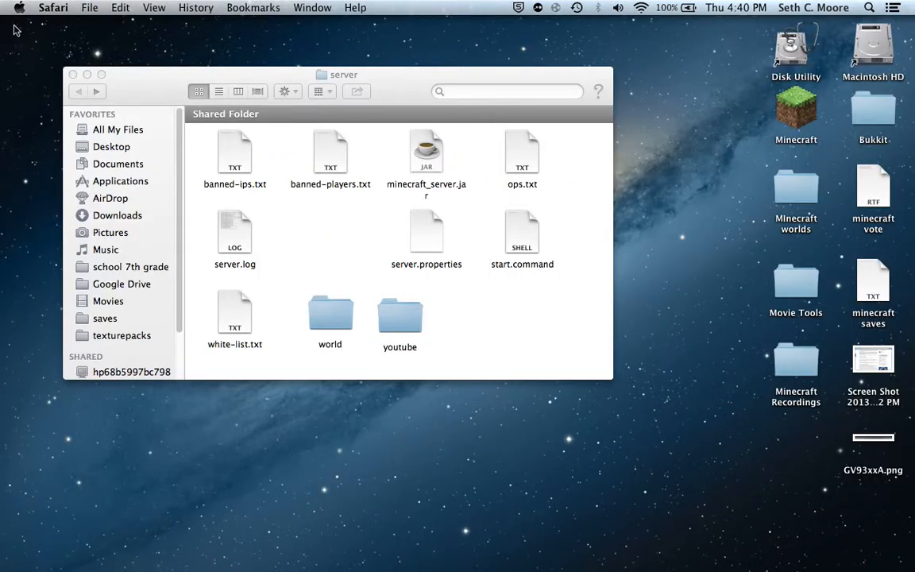
Launch minecraft_server.jar from the server folder and quit the server during its startup.
click(286, 214)
double_click(425, 157)
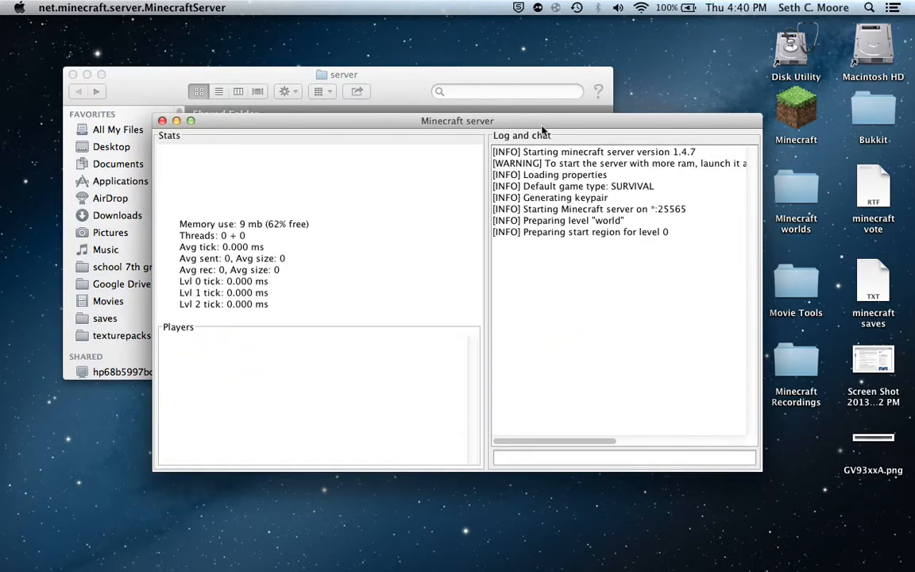
drag(543, 123, 541, 134)
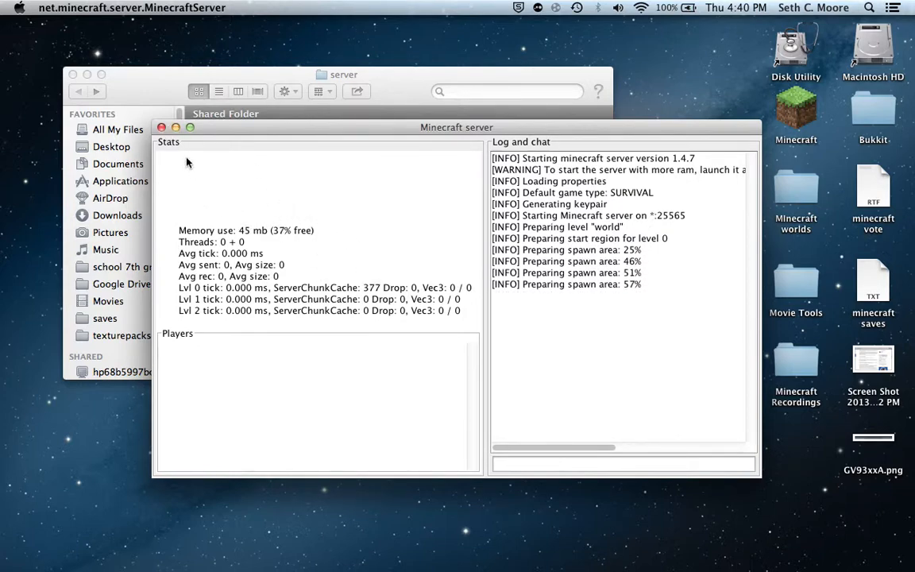
key(super+q)
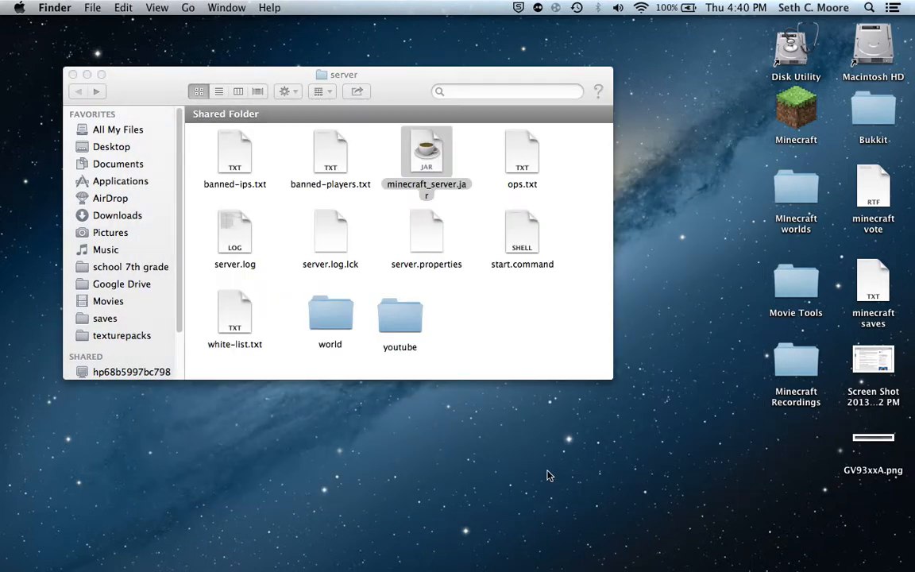
click(453, 295)
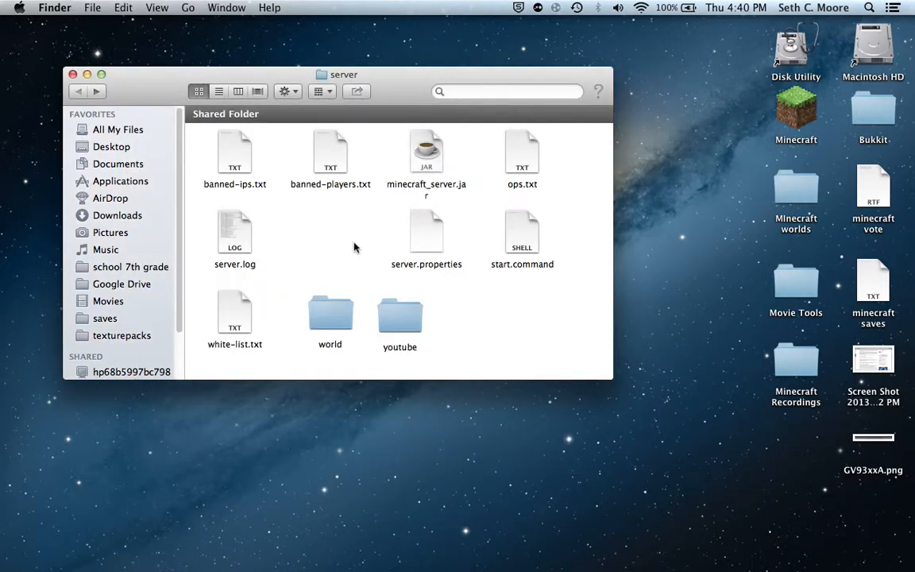
Open server.log in Console, look through the All Messages window from end to start, and close that window.
double_click(230, 239)
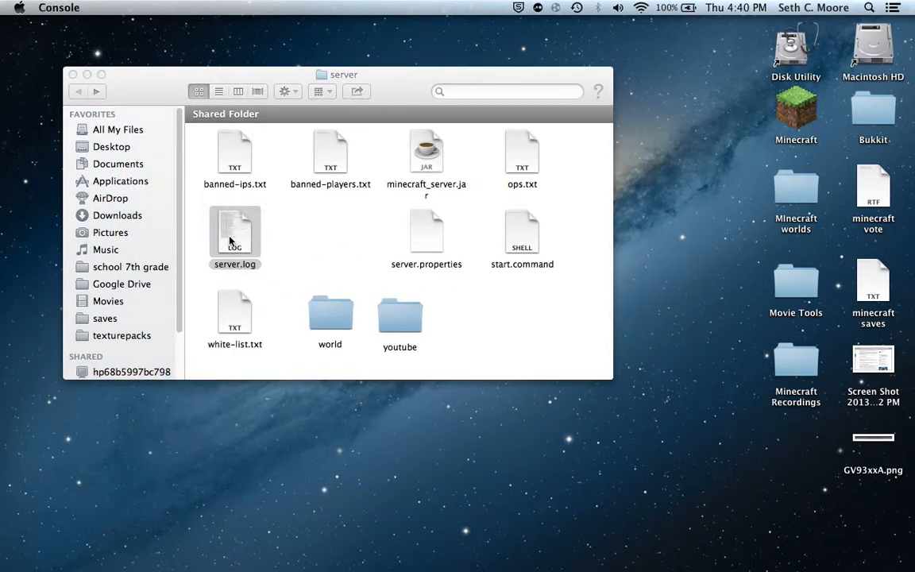
click(357, 445)
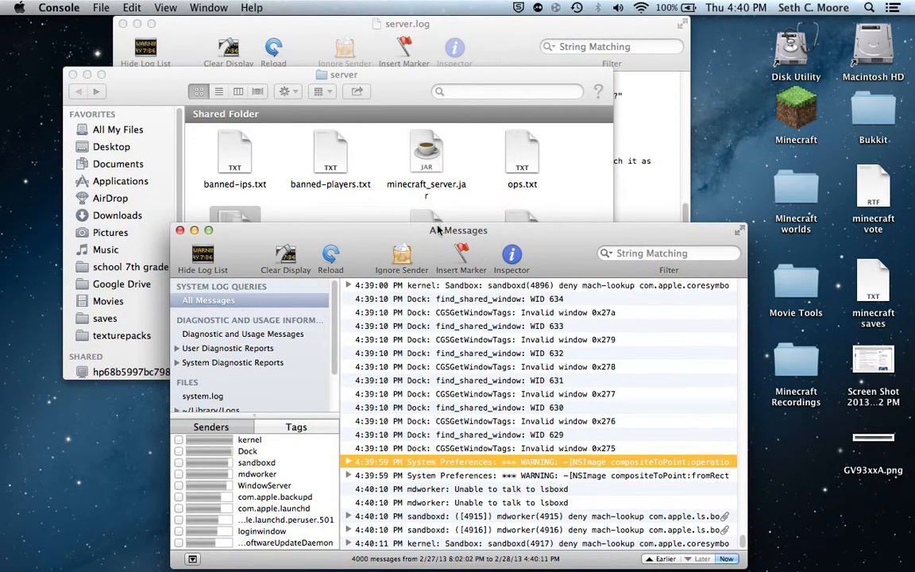
drag(437, 231, 380, 86)
scroll(357, 361, up, 20)
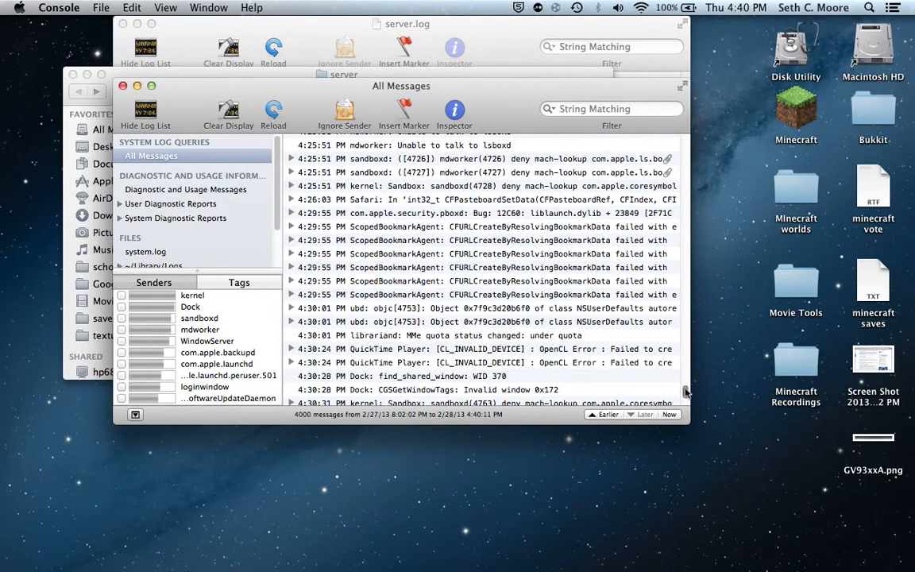
scroll(688, 355, up, 20)
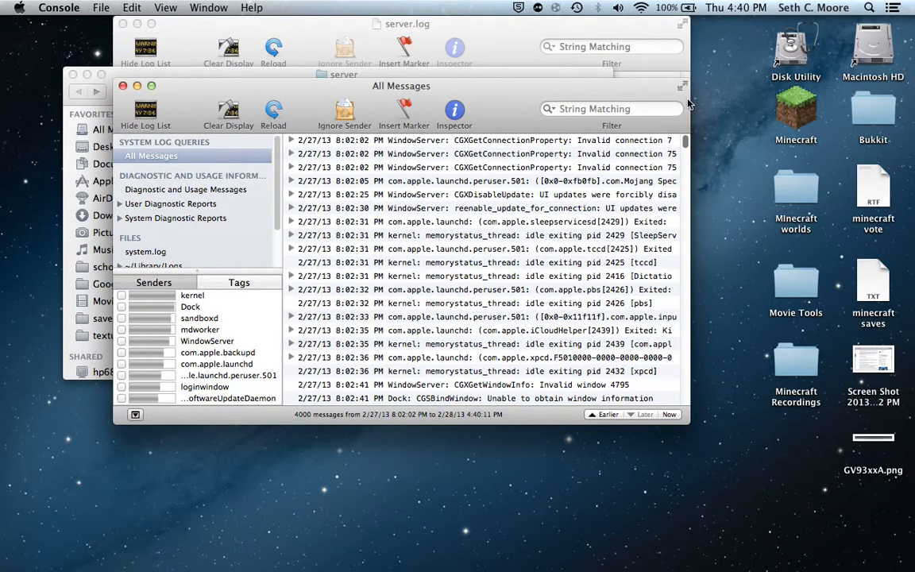
scroll(688, 318, down, 20)
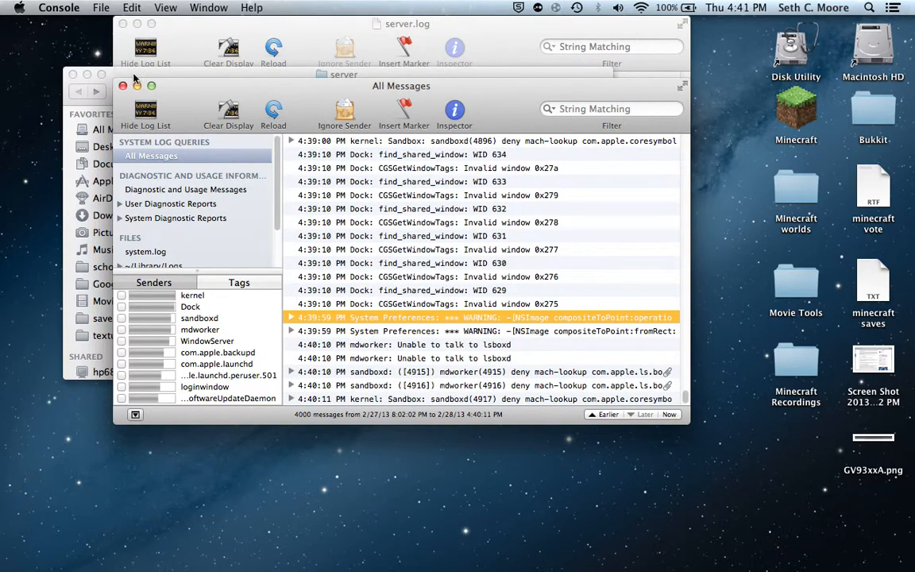
click(122, 86)
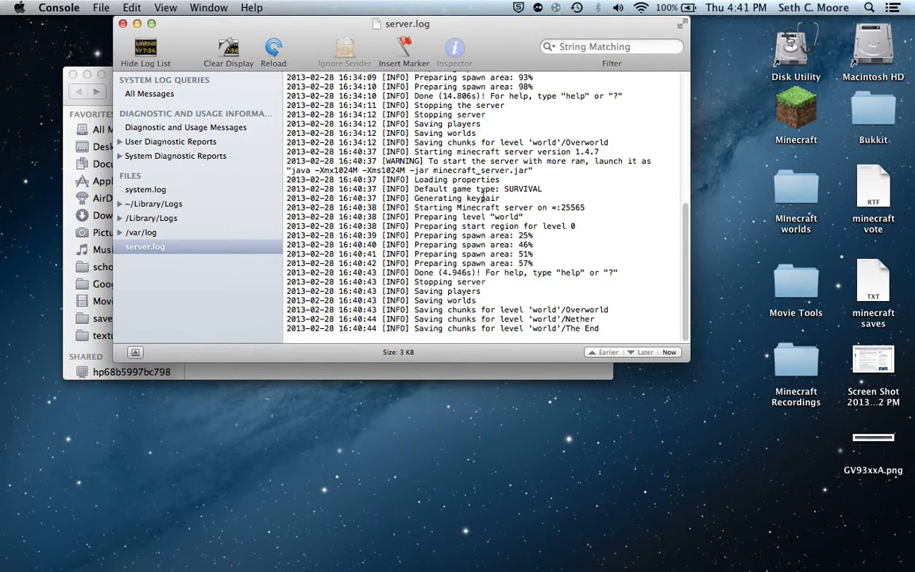
Review the server.log entries from the beginning and quit Console.
scroll(520, 221, up, 10)
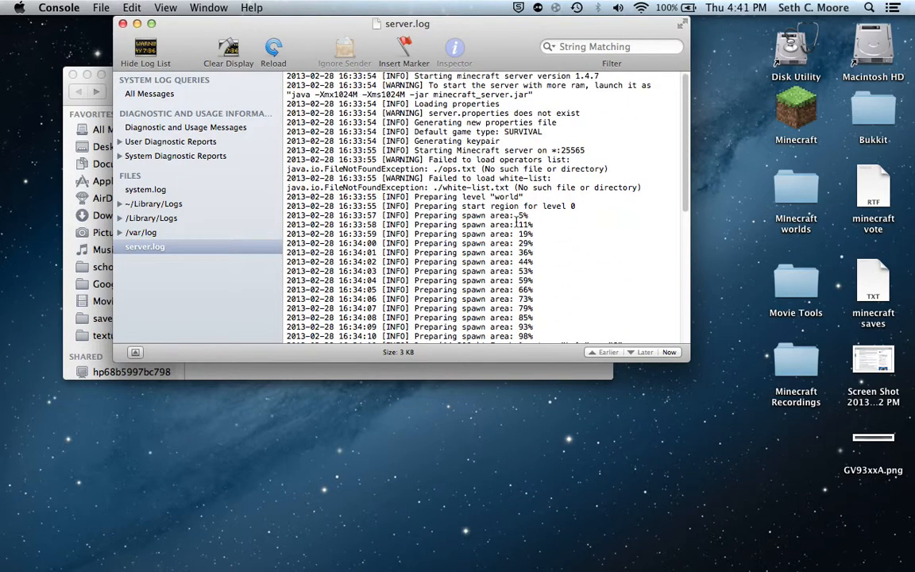
drag(434, 123, 493, 112)
click(483, 94)
mouse_move(828, 568)
right_click(775, 565)
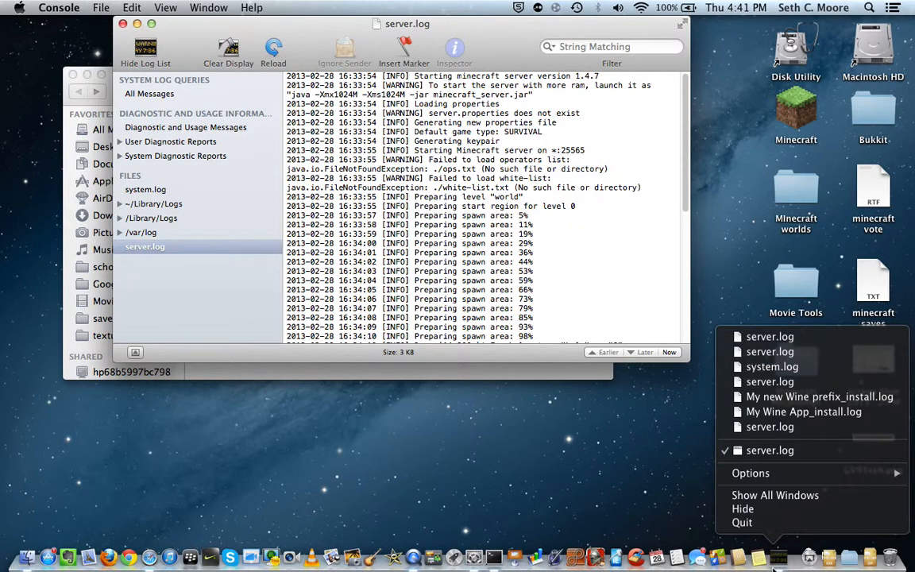
click(742, 522)
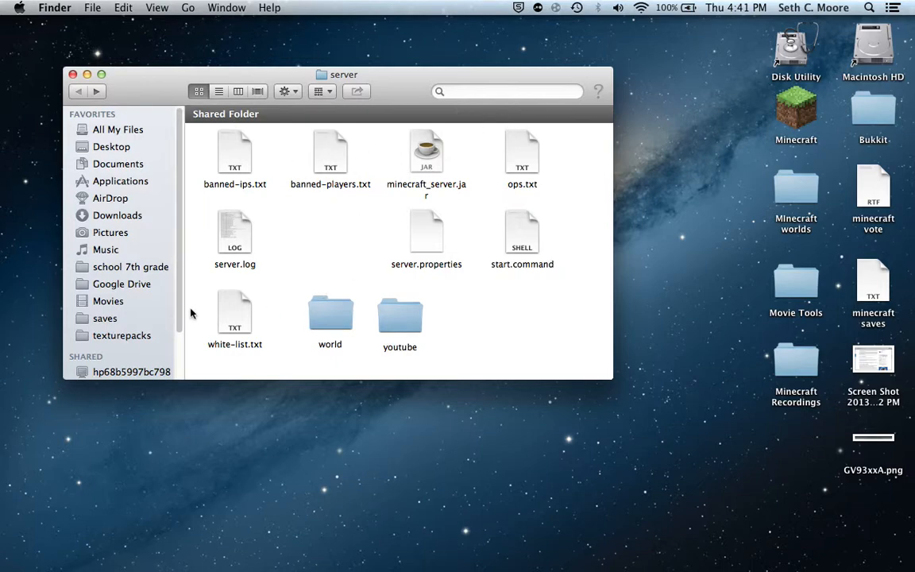
Open banned-players.txt from the server folder to view its contents and close it.
double_click(326, 165)
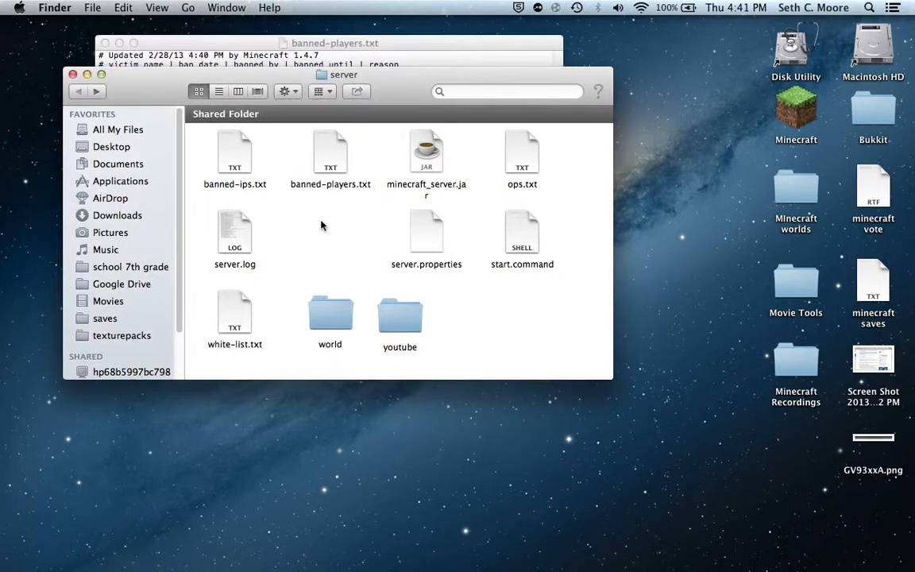
click(239, 39)
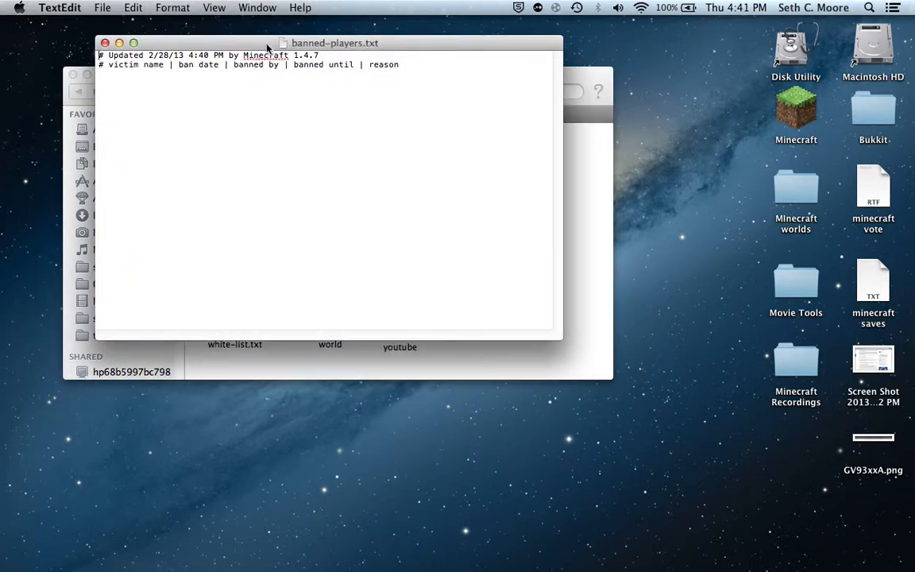
click(104, 43)
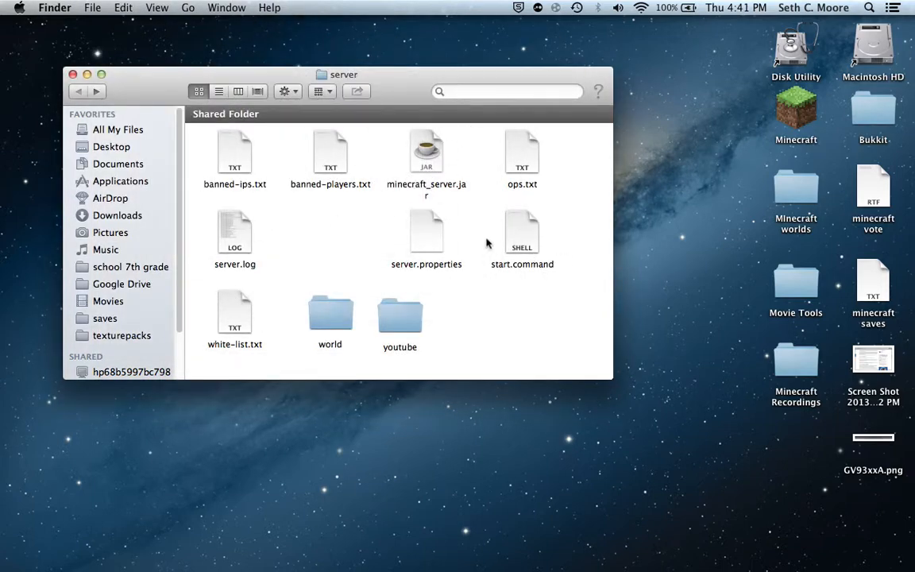
Run start.command from the server folder, check its Terminal output, and close the Terminal window.
double_click(524, 226)
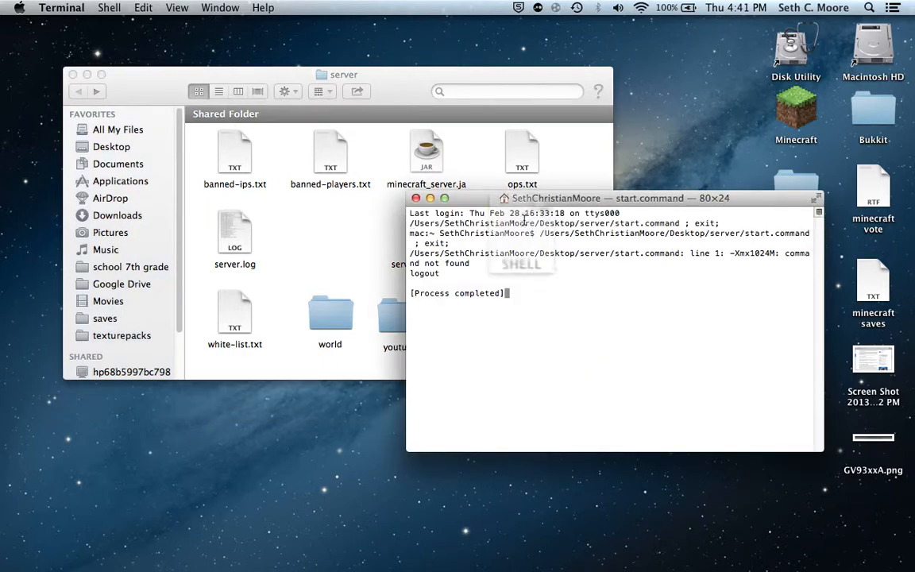
drag(526, 206, 501, 383)
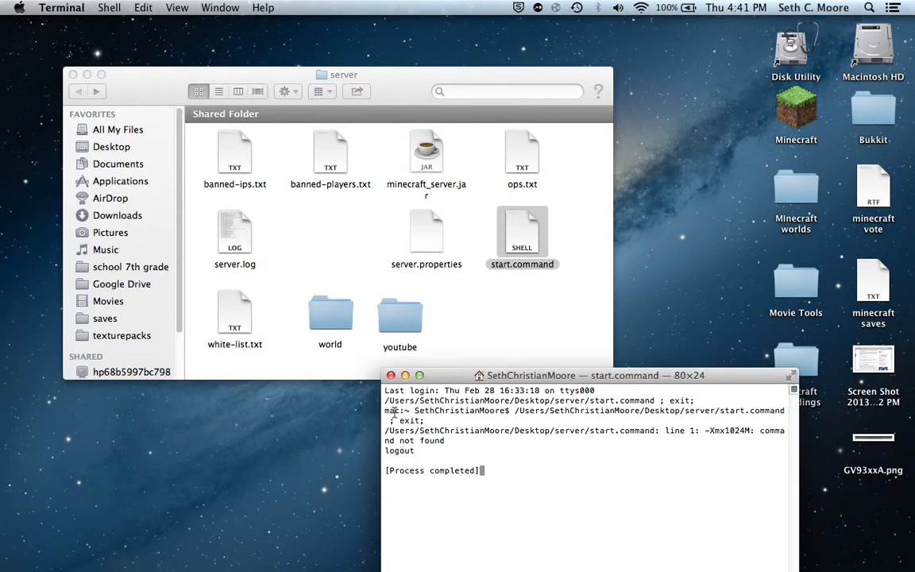
click(392, 376)
click(393, 376)
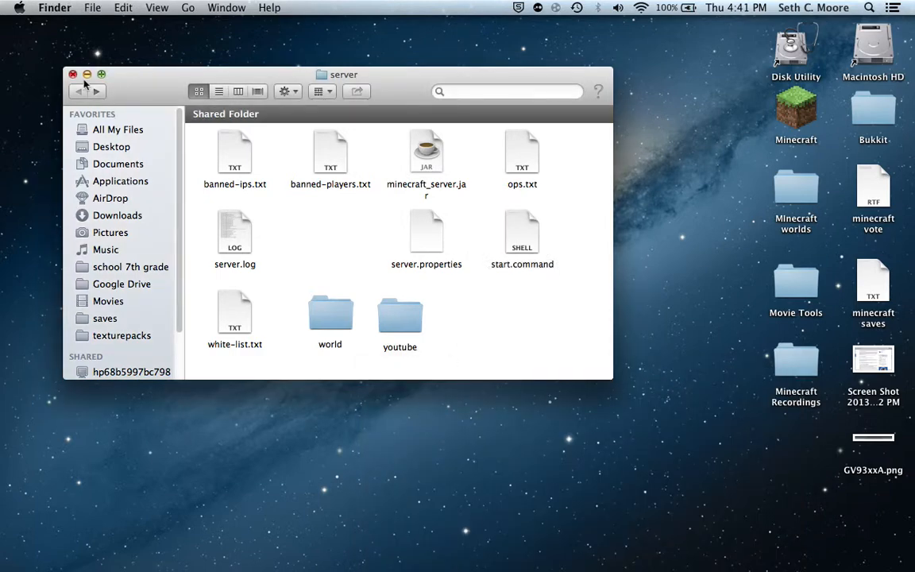
Close the server folder's window and move the server folder from the desktop to the Trash.
click(72, 74)
drag(368, 249, 490, 111)
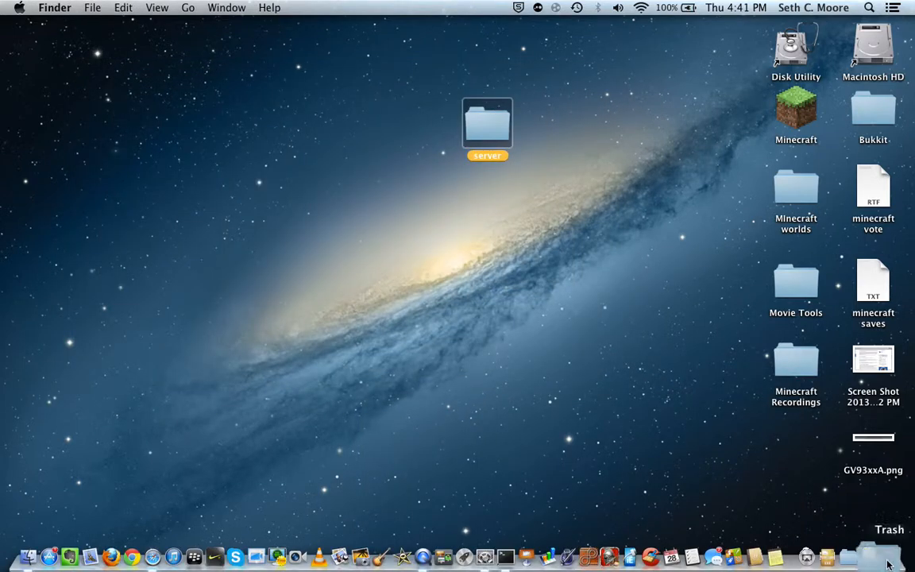
drag(888, 564, 888, 564)
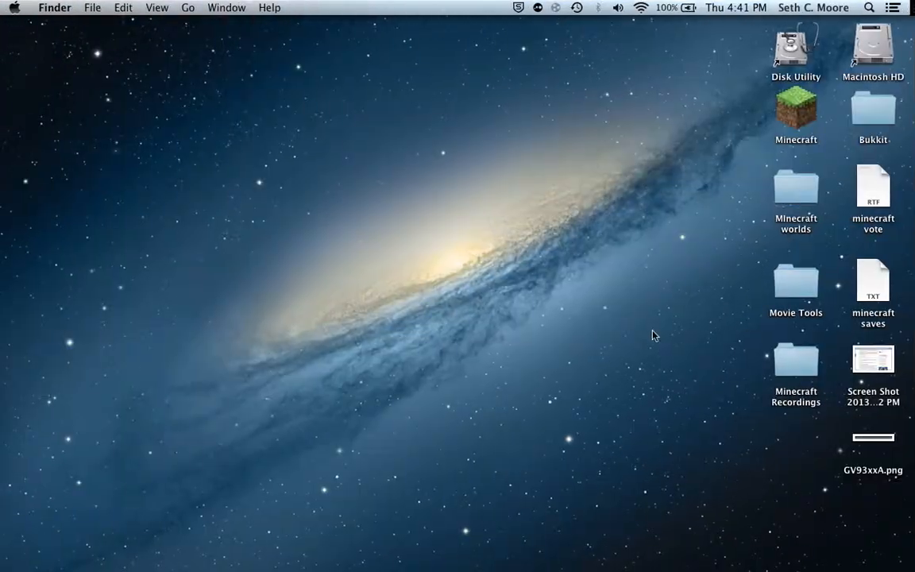
key(ctrl+Right)
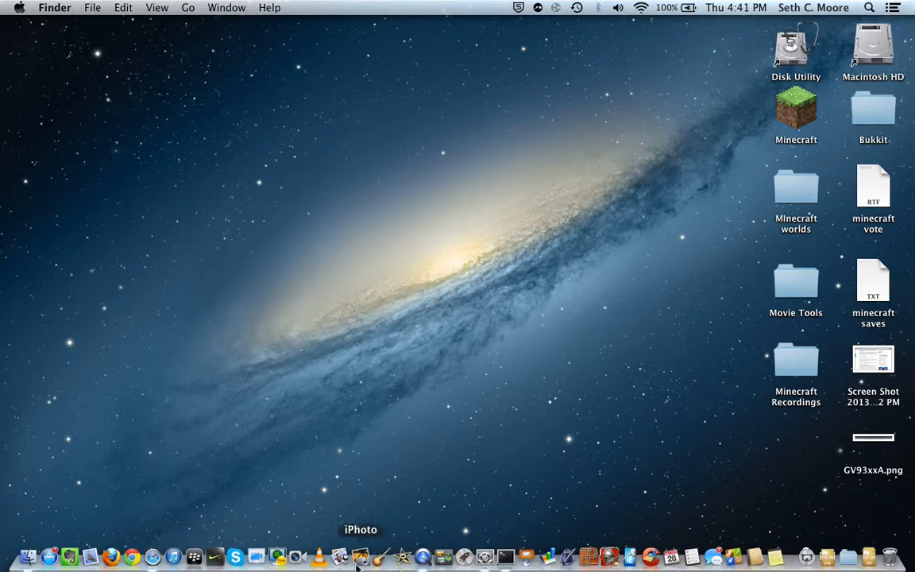
click(150, 554)
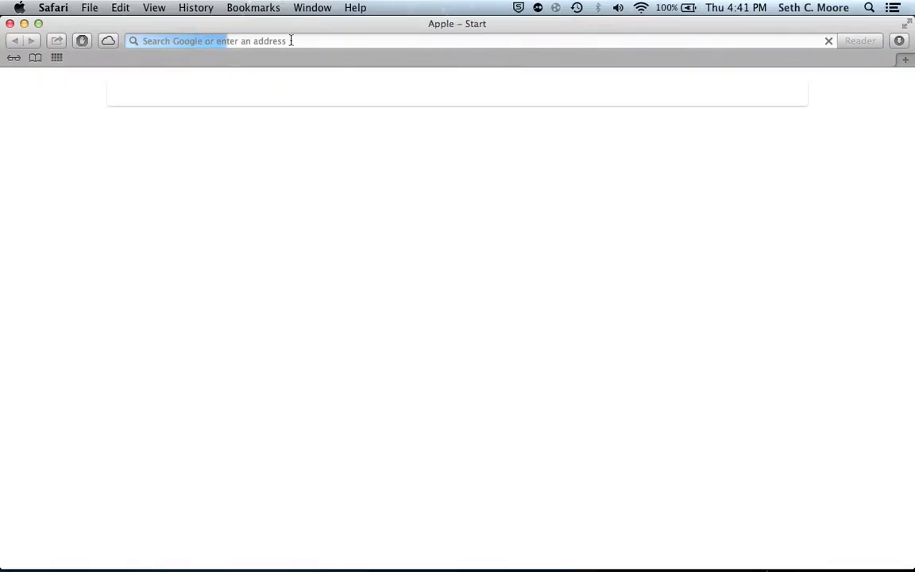
click(24, 23)
click(796, 400)
click(656, 402)
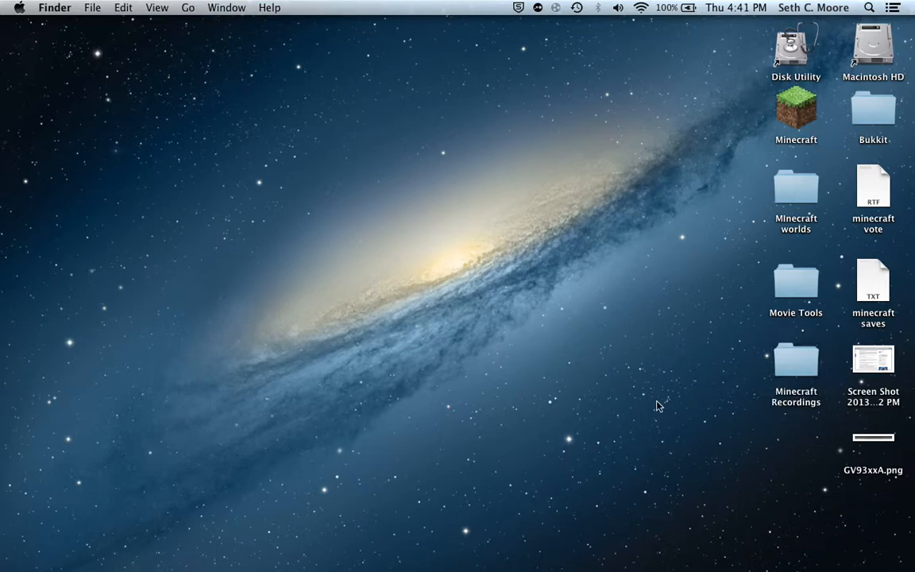
drag(603, 296, 461, 282)
Open the Bukkit folder on the desktop and go into its plugins subfolder.
click(872, 123)
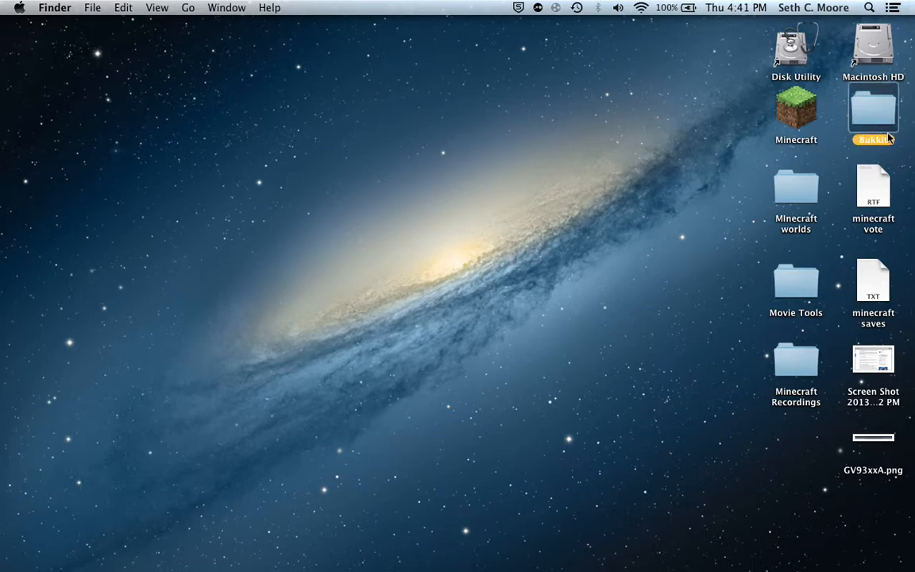
double_click(887, 123)
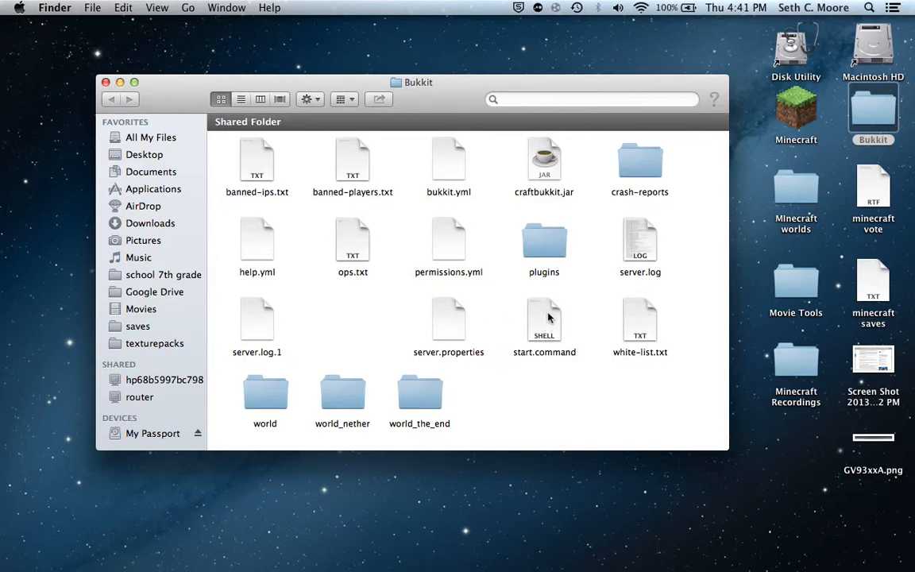
click(544, 321)
click(516, 413)
drag(443, 397, 211, 465)
click(380, 399)
double_click(535, 235)
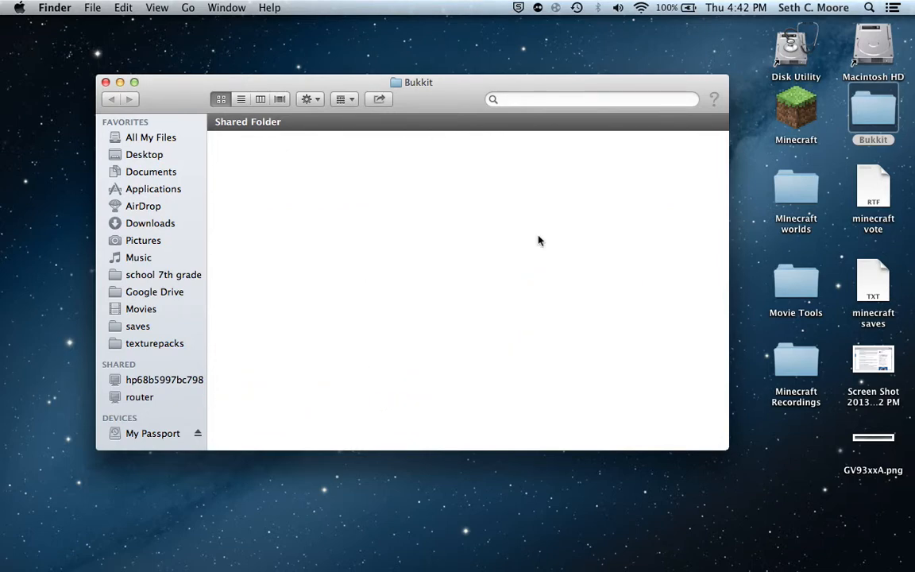
Examine the plugin JAR files and folders in the Bukkit server's plugins folder.
scroll(245, 165, down, 2)
scroll(245, 165, down, 3)
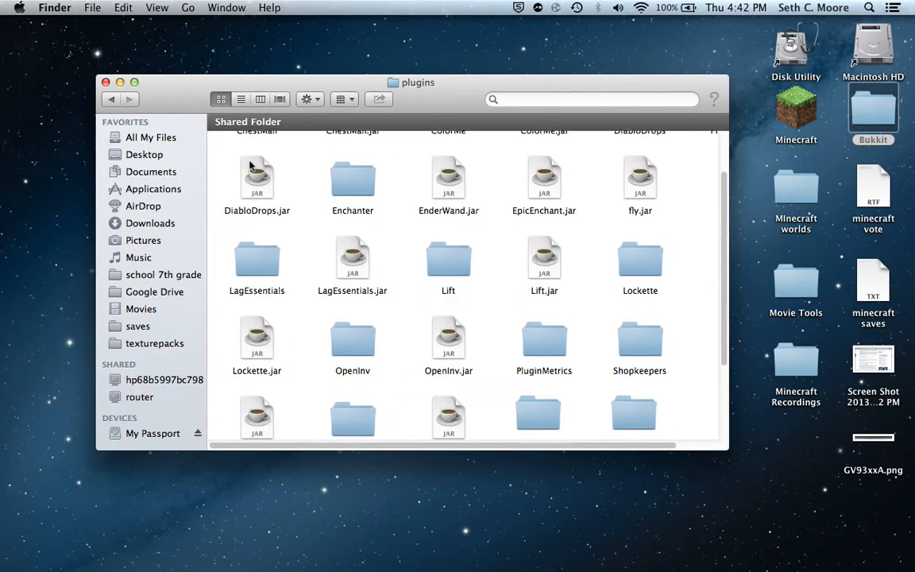
drag(682, 406, 667, 400)
click(684, 395)
drag(582, 382, 240, 373)
click(392, 390)
click(222, 370)
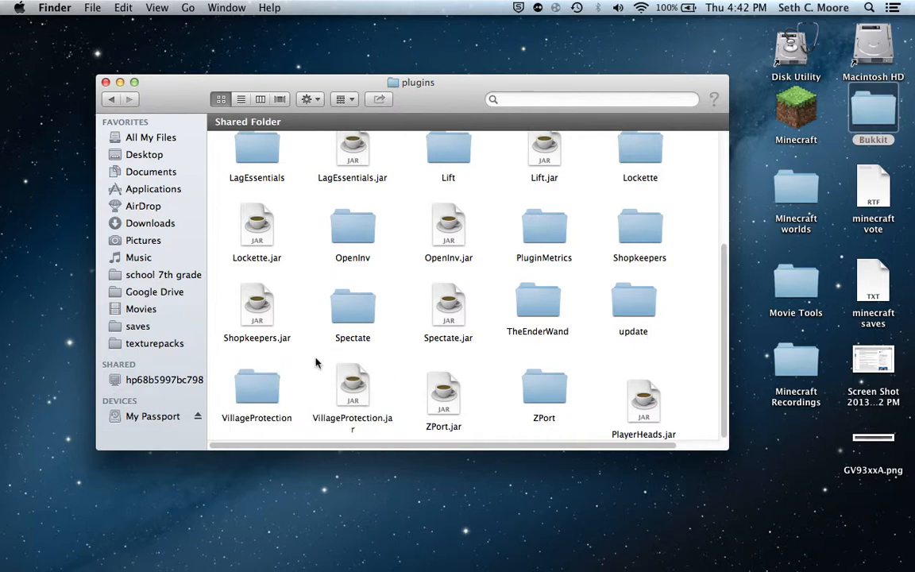
drag(666, 297, 588, 297)
click(580, 298)
scroll(407, 265, up, 1)
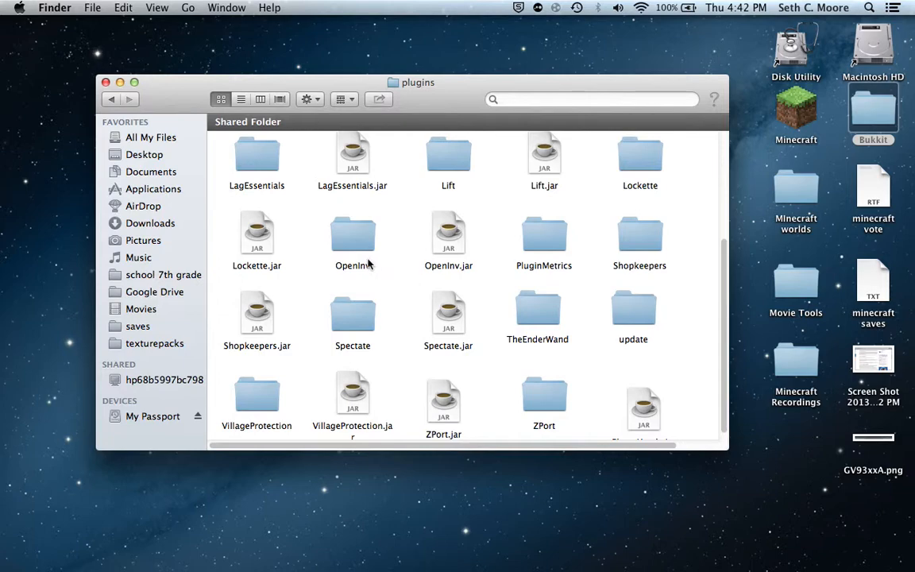
scroll(524, 203, up, 3)
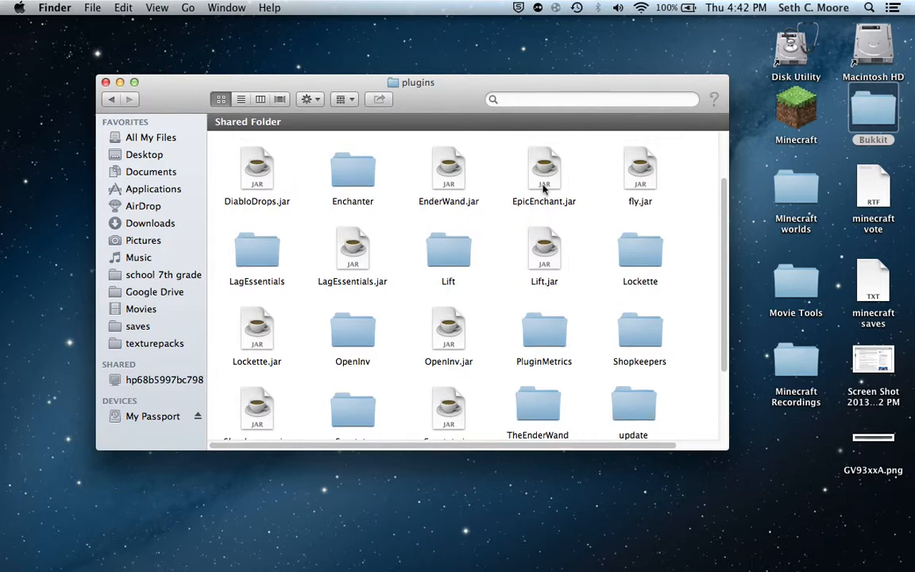
Look over the remaining plugins in the Bukkit server's plugins folder and close its window.
scroll(543, 184, up, 3)
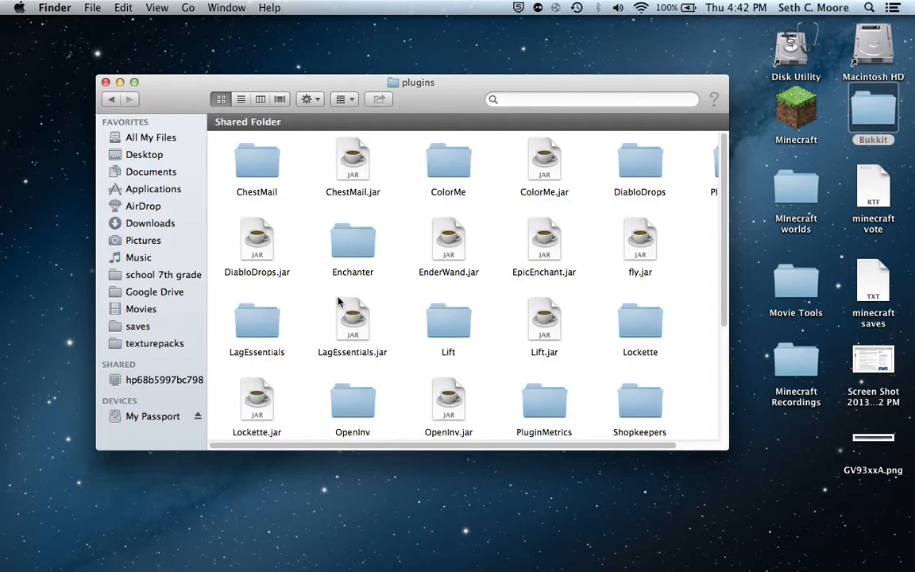
drag(516, 445, 222, 422)
click(528, 169)
drag(528, 167, 520, 166)
click(490, 165)
click(106, 83)
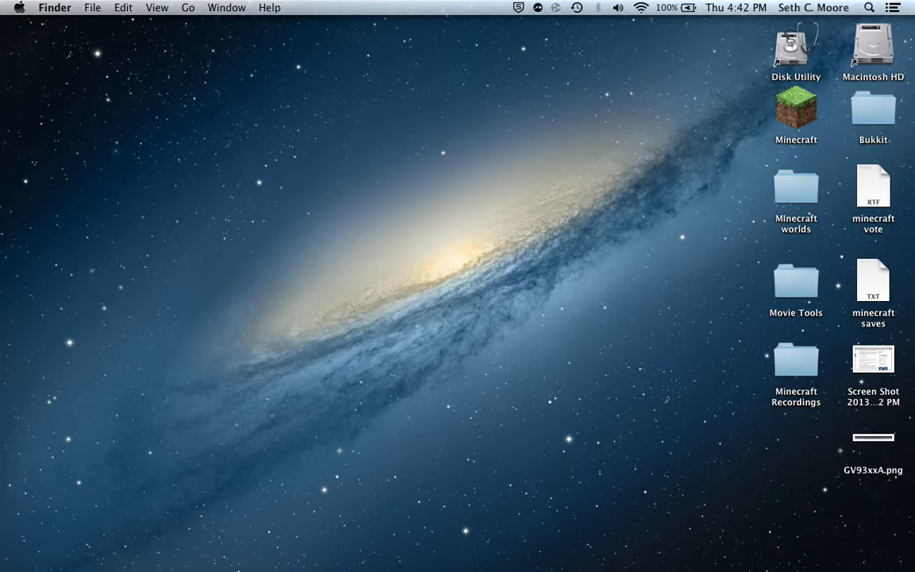
Open Safari and minimize its window.
mouse_move(298, 566)
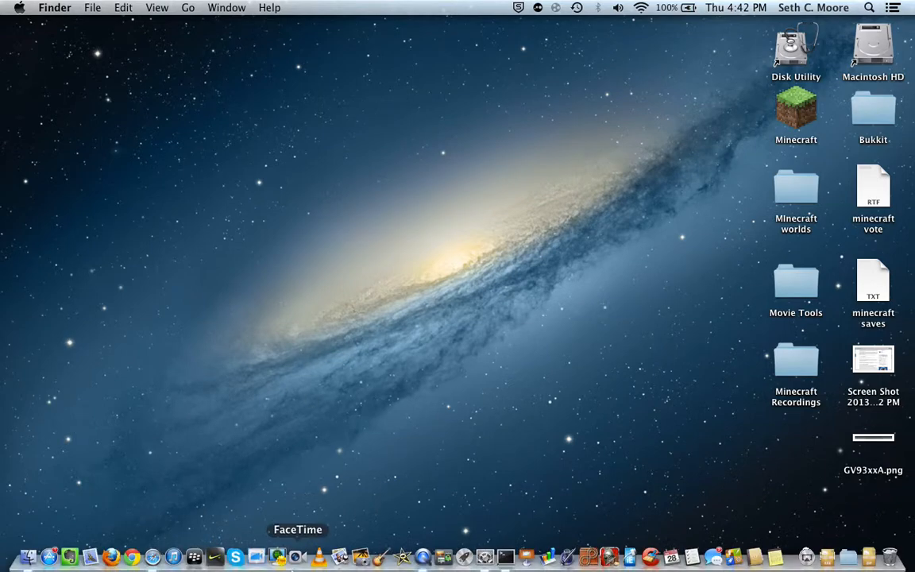
click(156, 559)
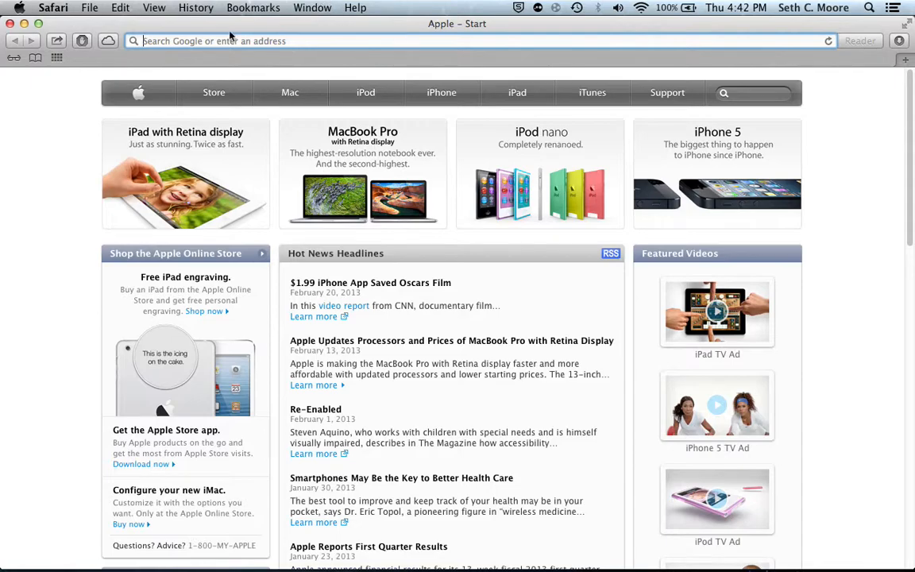
click(23, 23)
drag(111, 88, 217, 136)
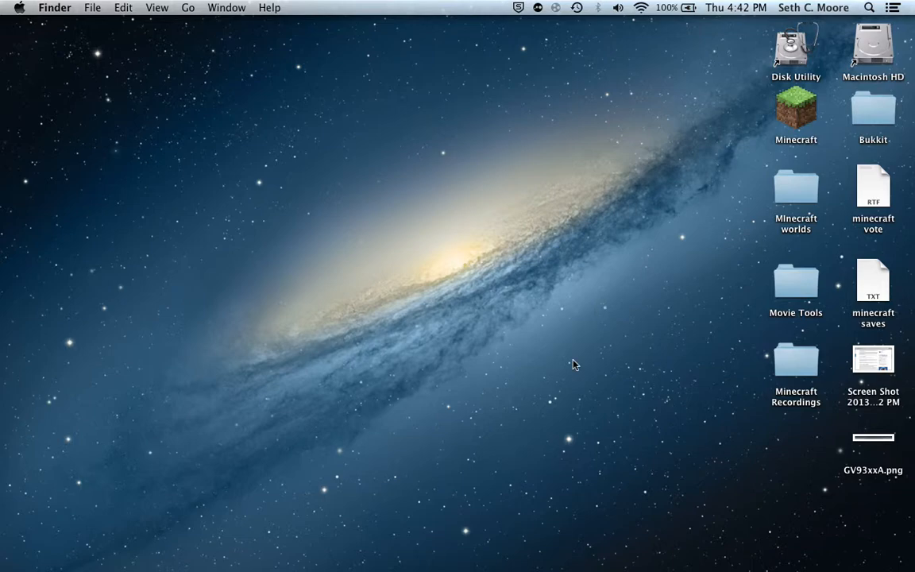
mouse_move(485, 560)
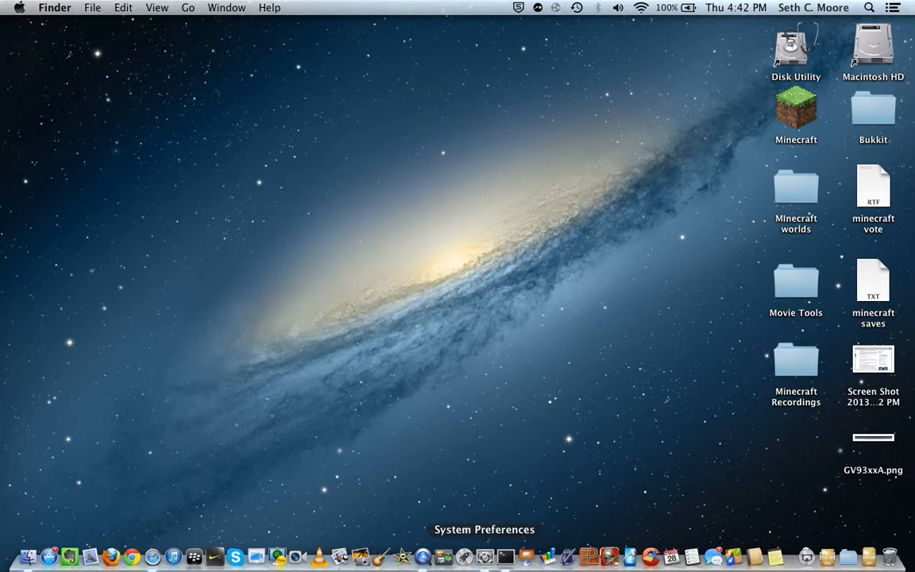
key(ctrl+Up)
key(ctrl+Up)
mouse_move(359, 560)
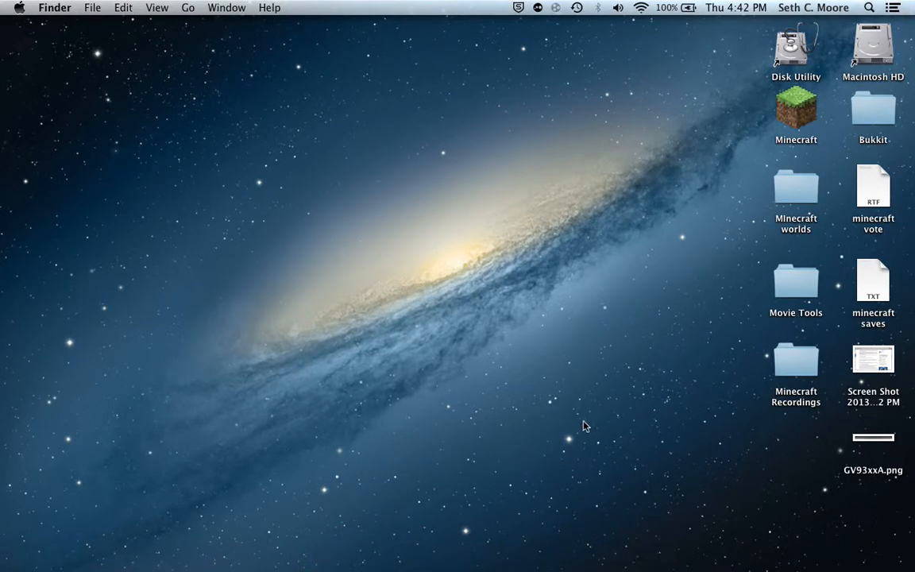
drag(571, 419, 425, 403)
click(853, 112)
click(501, 175)
Switch to CCleaner, review the Mac OS X cleaning items and start analyzing them with the current selection.
click(650, 558)
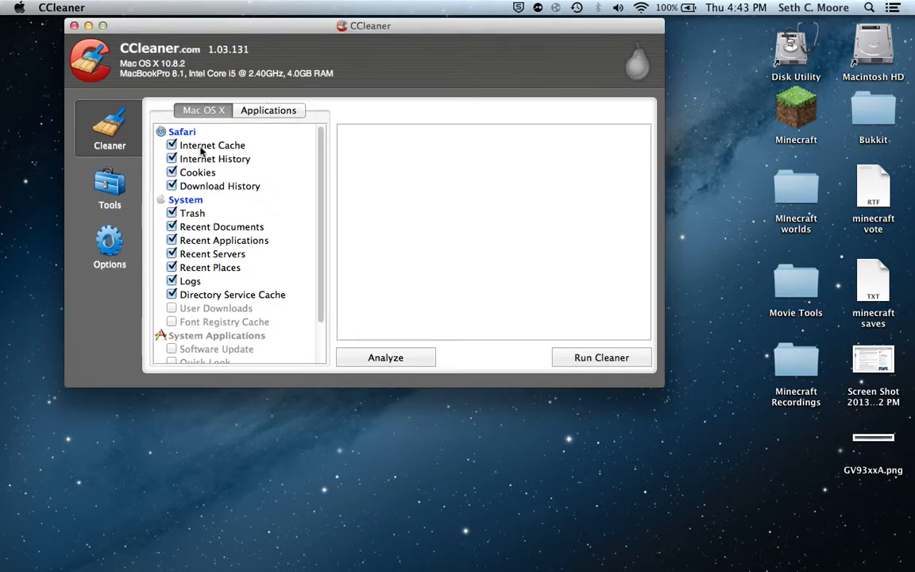
scroll(166, 349, down, 3)
scroll(206, 262, up, 2)
click(421, 359)
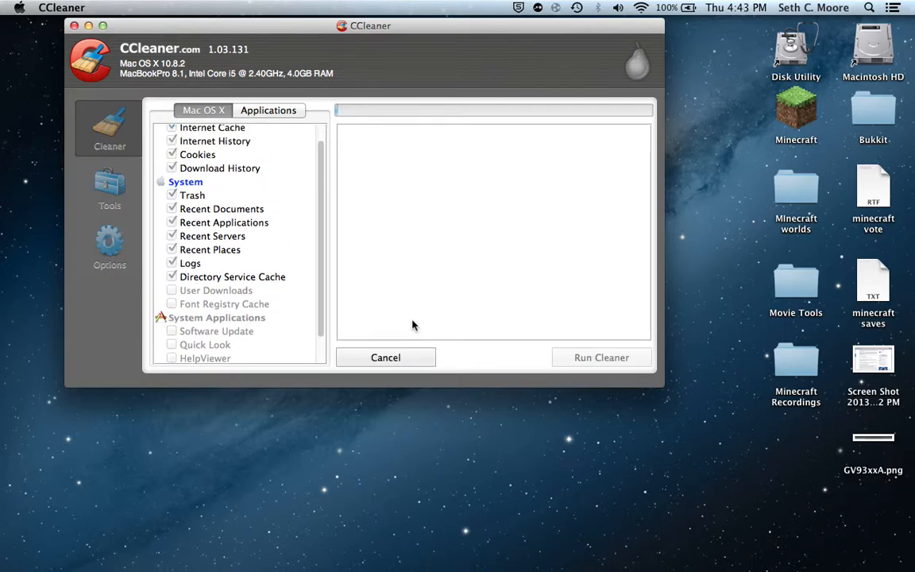
Open the Bukkit folder from the desktop and close its window again.
click(89, 26)
mouse_move(795, 567)
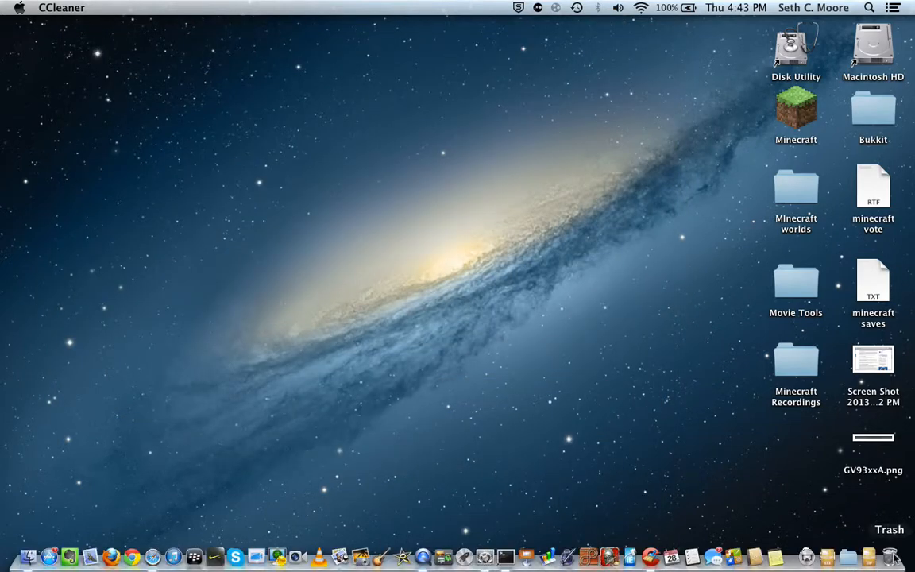
click(624, 557)
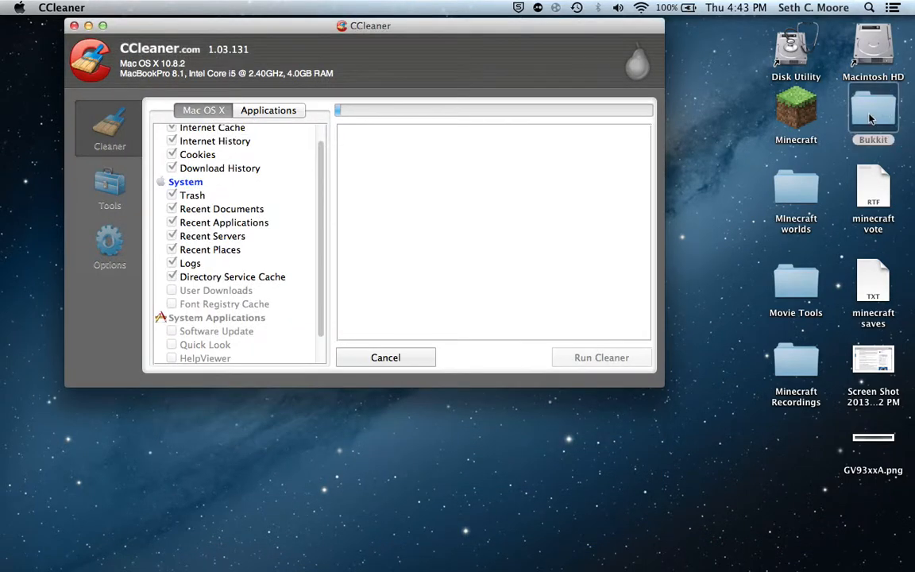
click(870, 118)
double_click(870, 118)
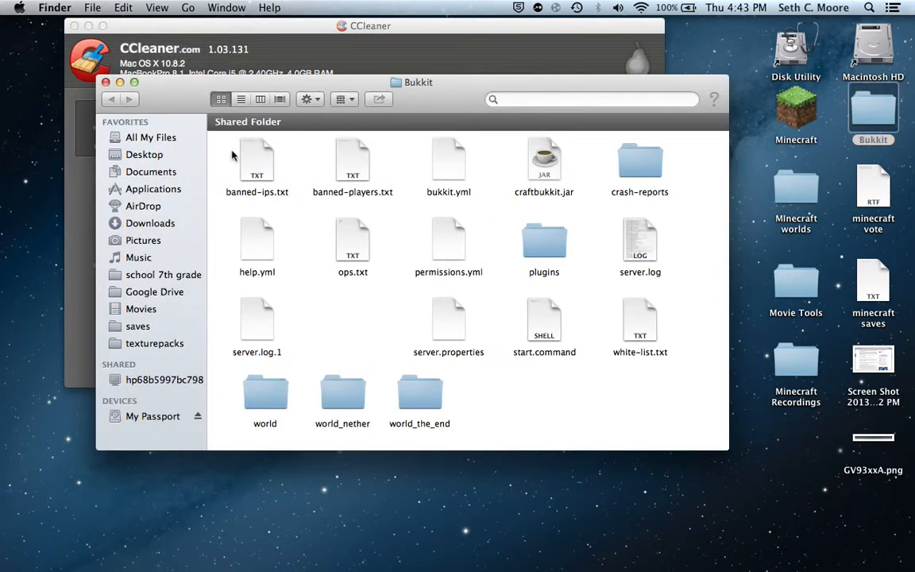
click(106, 82)
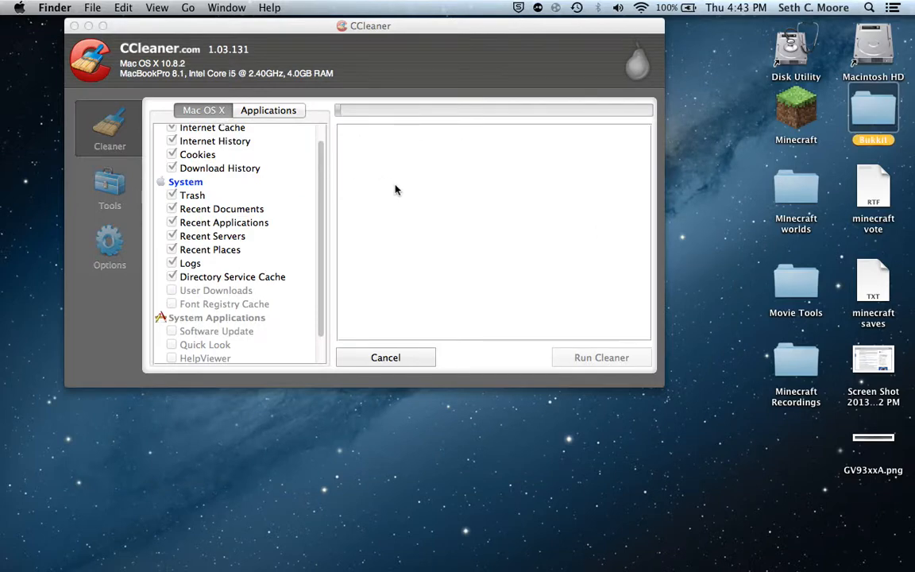
Reposition the CCleaner window on the desktop and hide it while the analysis runs.
click(417, 295)
drag(328, 27, 306, 46)
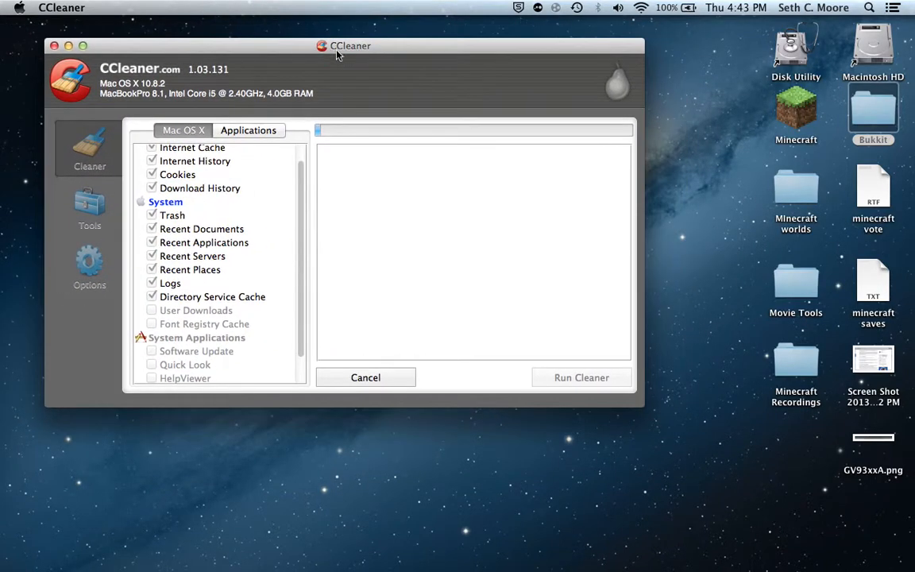
key(super+q)
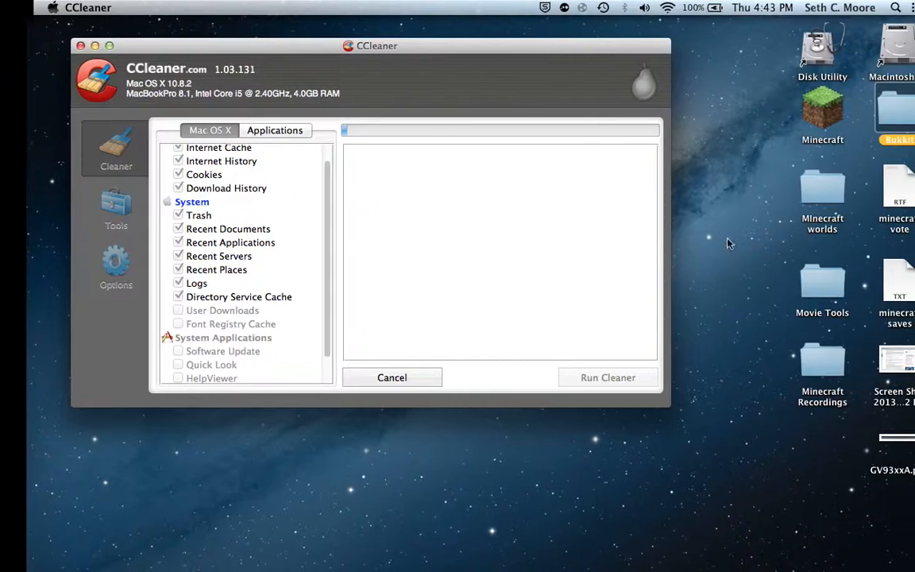
click(715, 118)
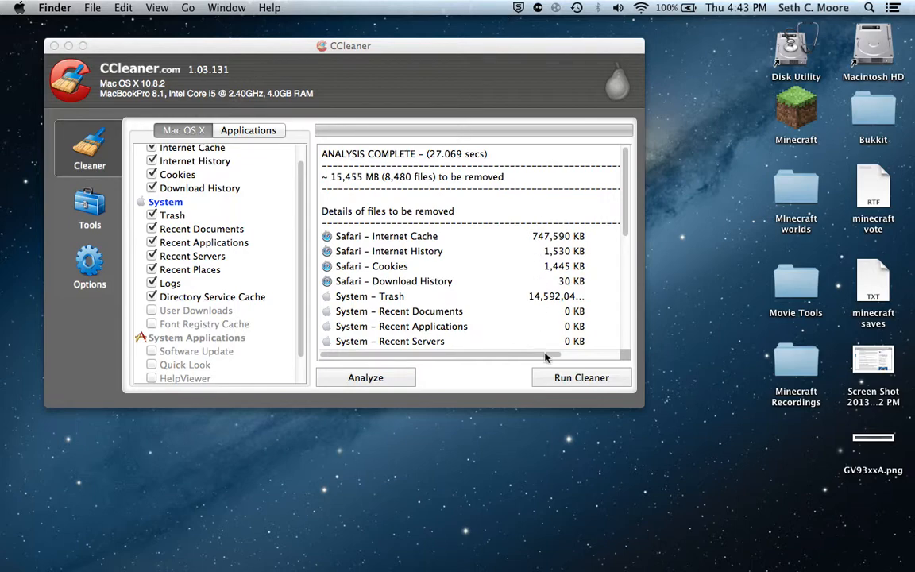
Run the cleaner on the analyzed items, quitting Safari so the cleanup can proceed, and close the CCleaner window.
click(556, 377)
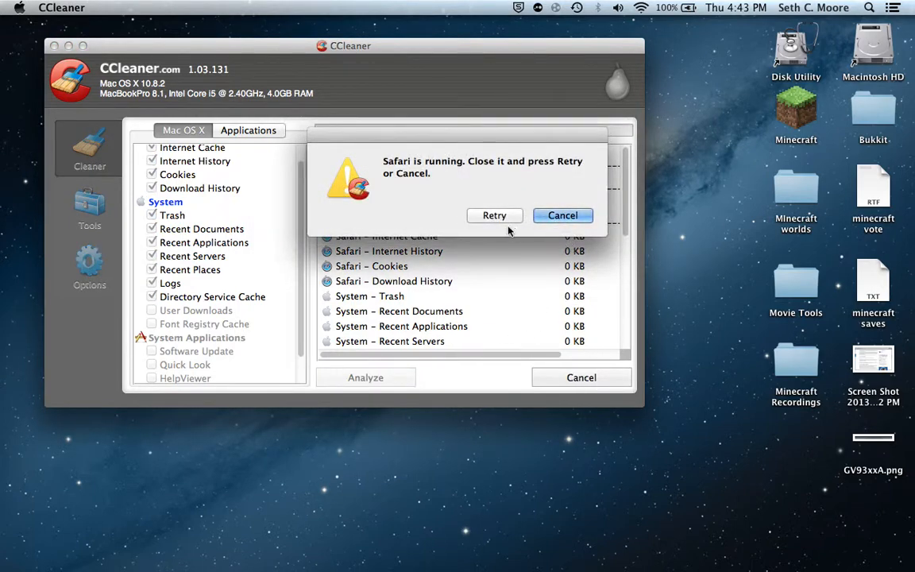
click(500, 218)
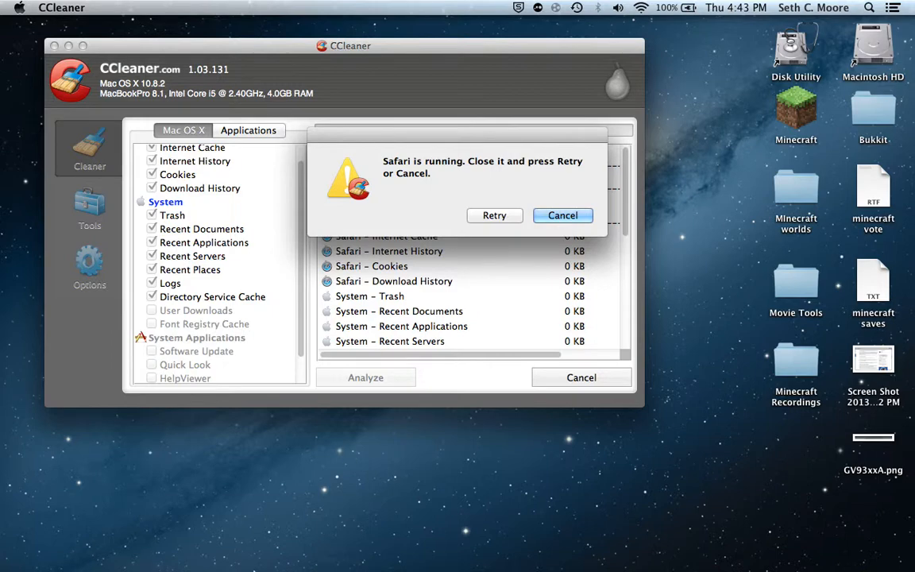
mouse_move(237, 567)
click(159, 563)
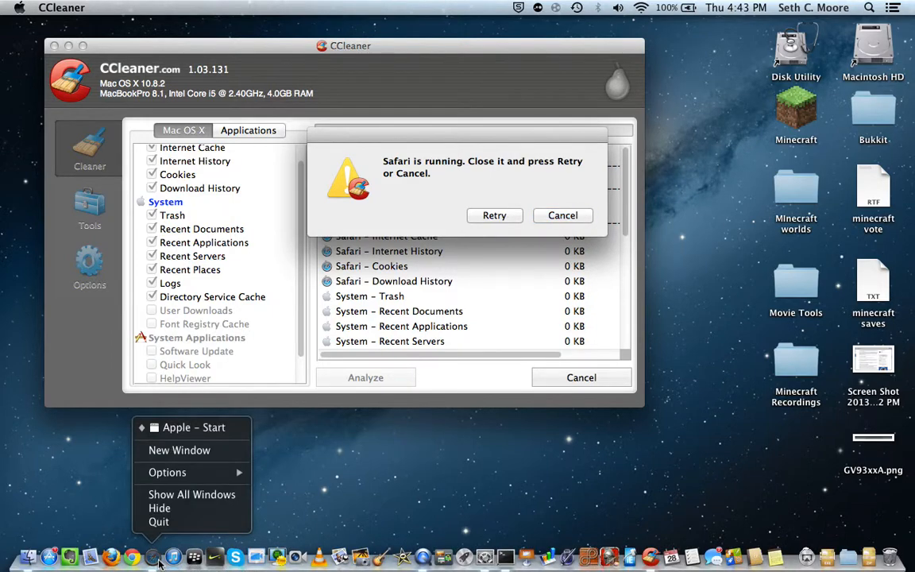
click(155, 520)
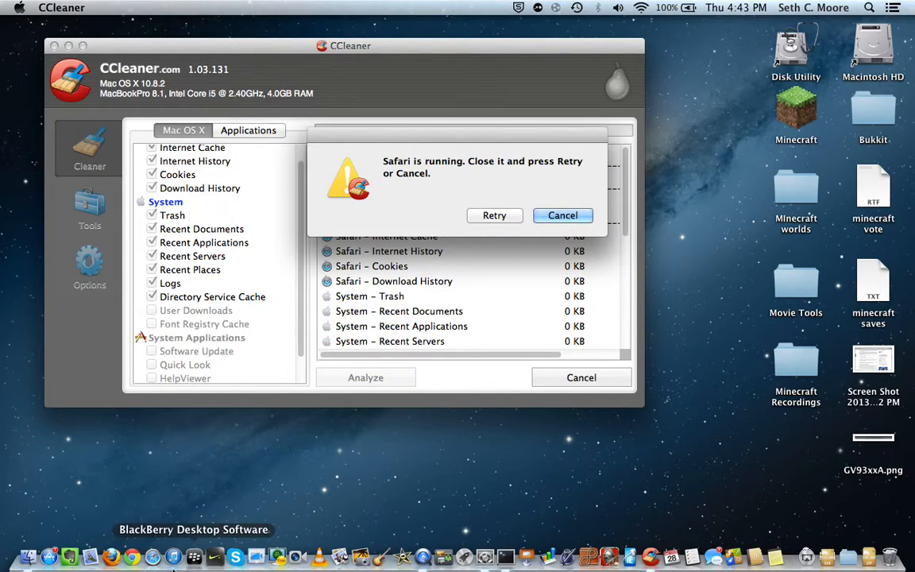
click(494, 216)
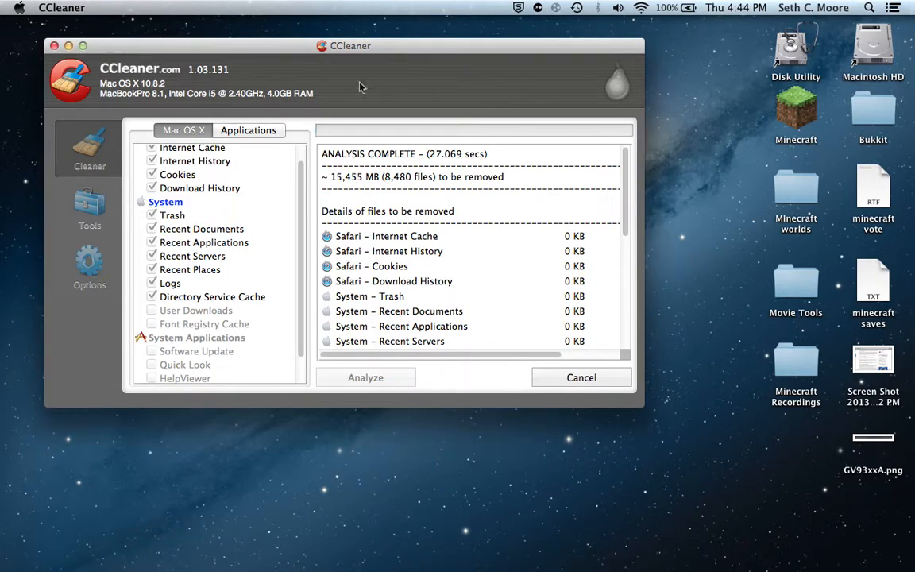
click(54, 46)
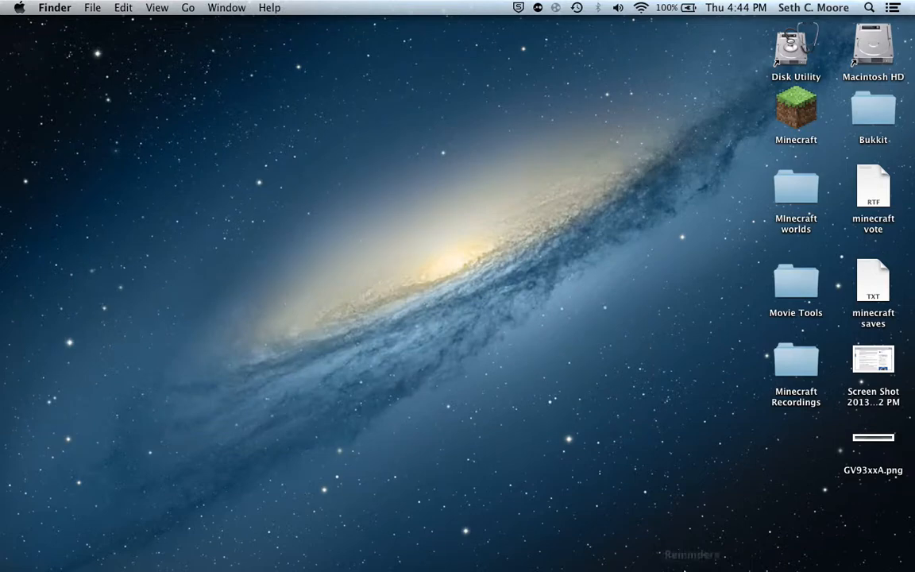
Search the Trash for "server" and look through the matching files.
click(896, 553)
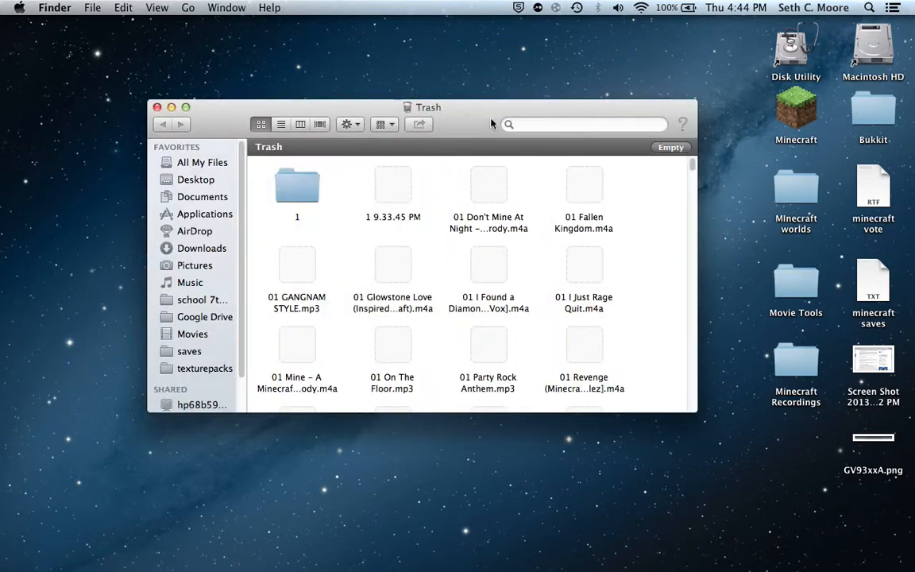
click(618, 123)
text(se)
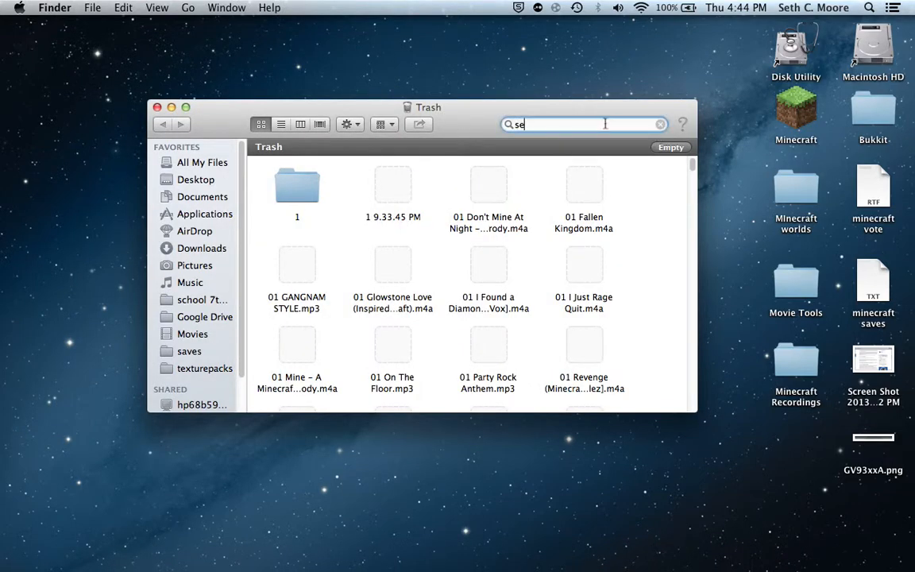
drag(447, 106, 553, 242)
text(rver)
click(490, 273)
drag(597, 249, 593, 221)
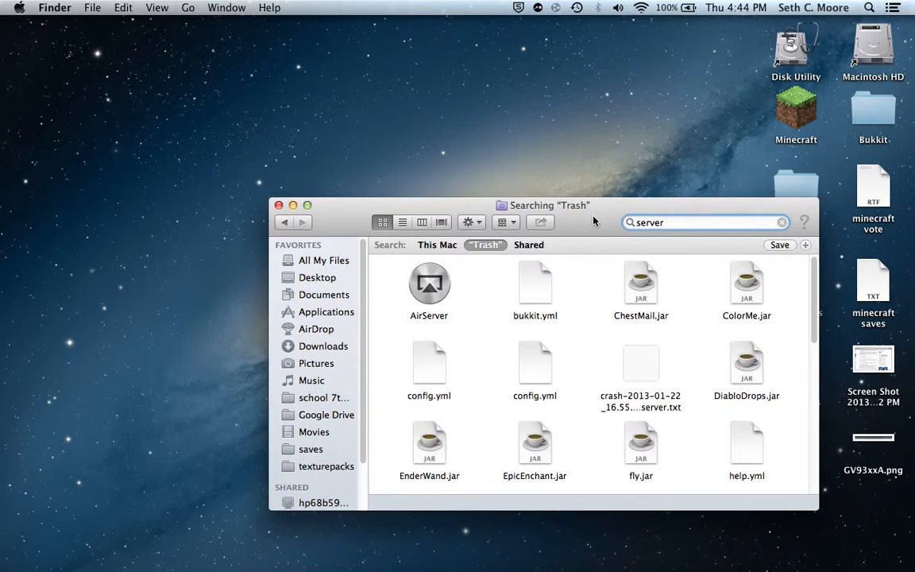
scroll(578, 354, down, 3)
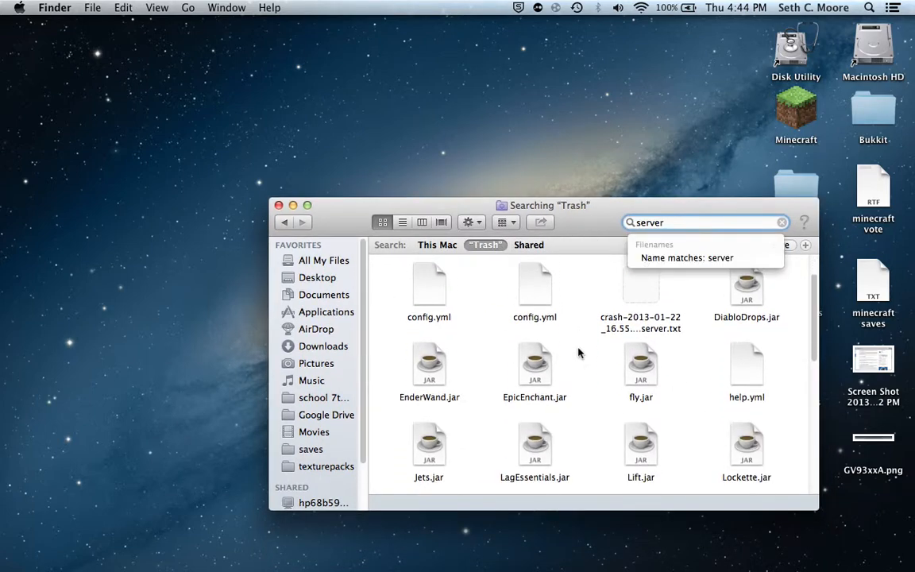
scroll(580, 357, down, 10)
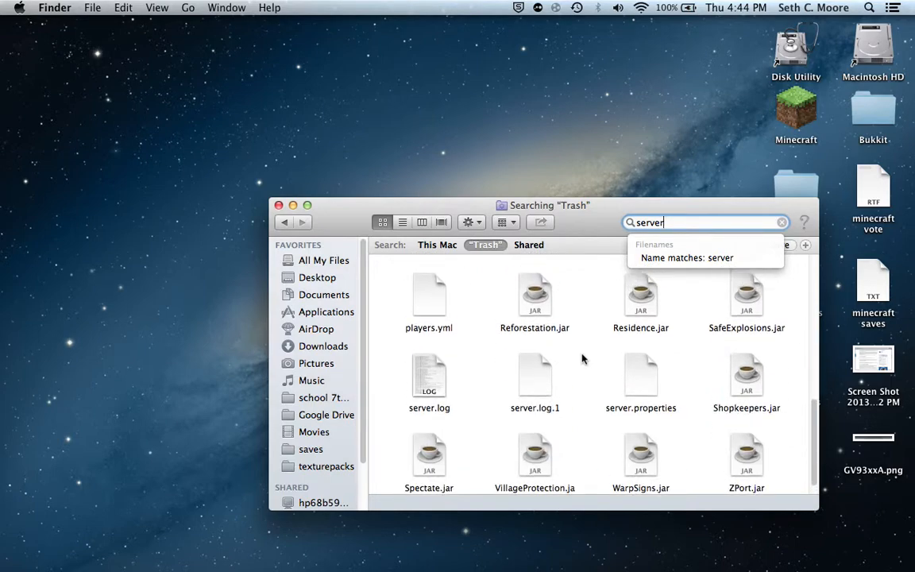
scroll(585, 359, up, 10)
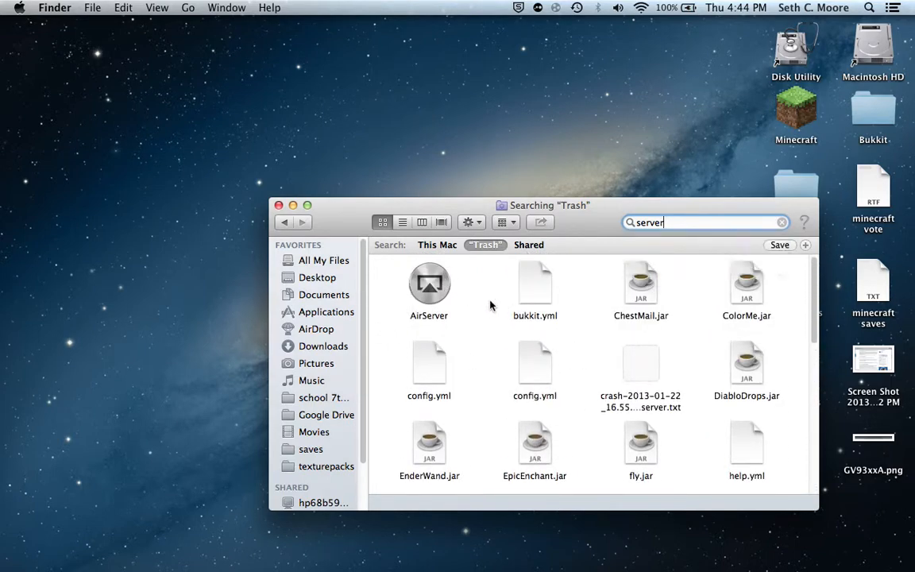
scroll(492, 326, down, 10)
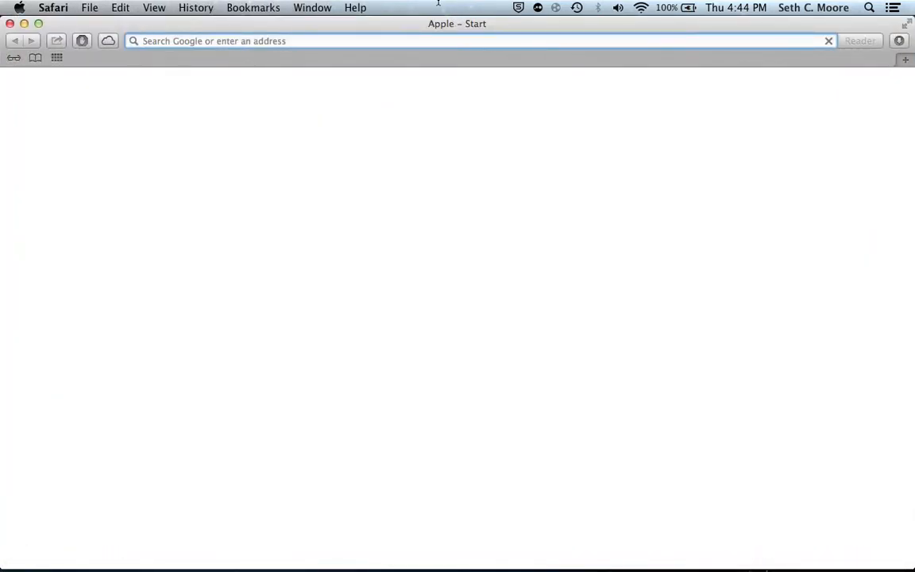
Leave Safari and close the Network preferences window.
key(ctrl+Right)
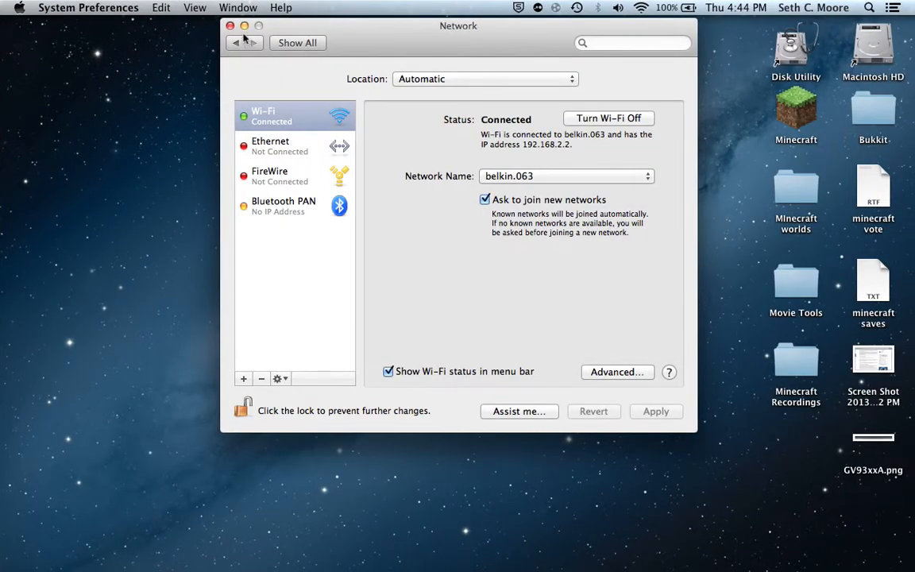
click(228, 26)
click(190, 9)
click(150, 271)
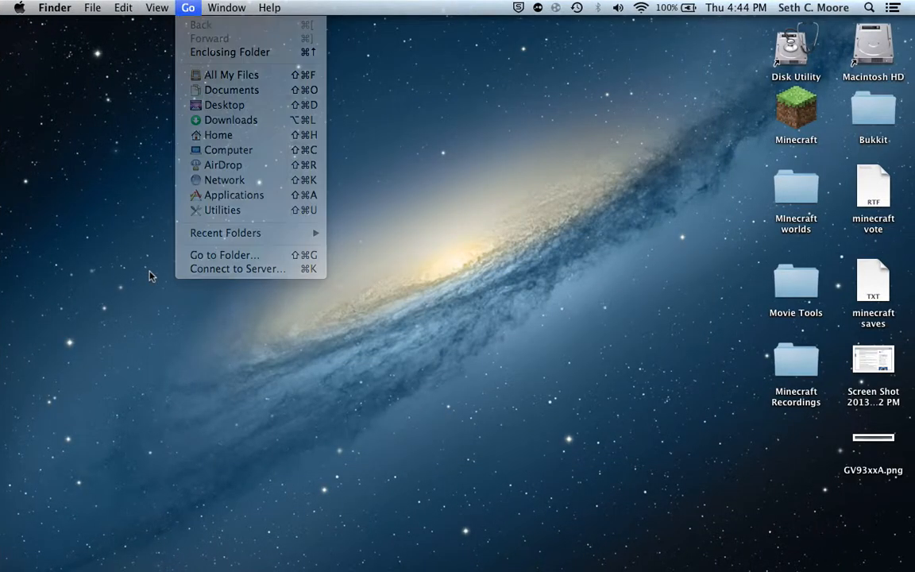
Go from Macintosh HD into the Library's Application Support folder and look through its subfolders.
click(864, 45)
double_click(864, 45)
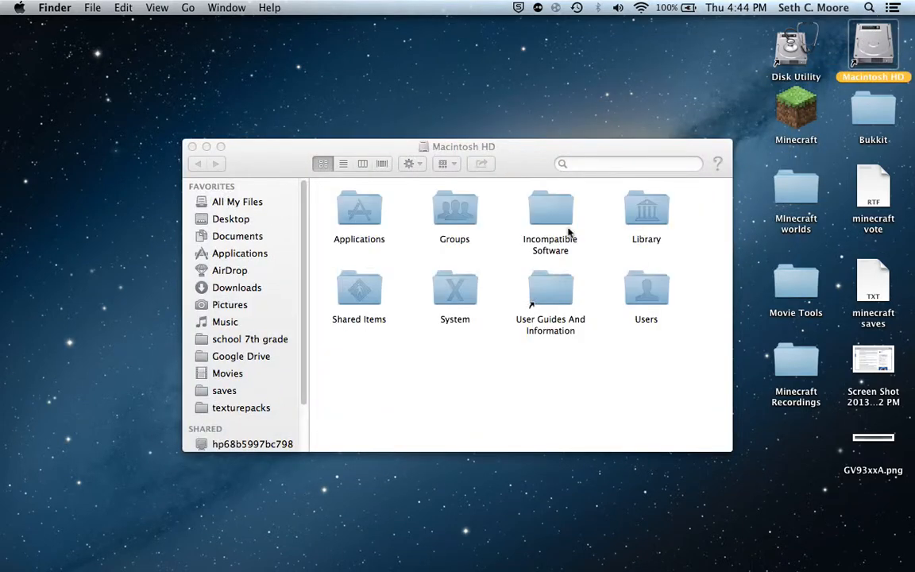
double_click(647, 210)
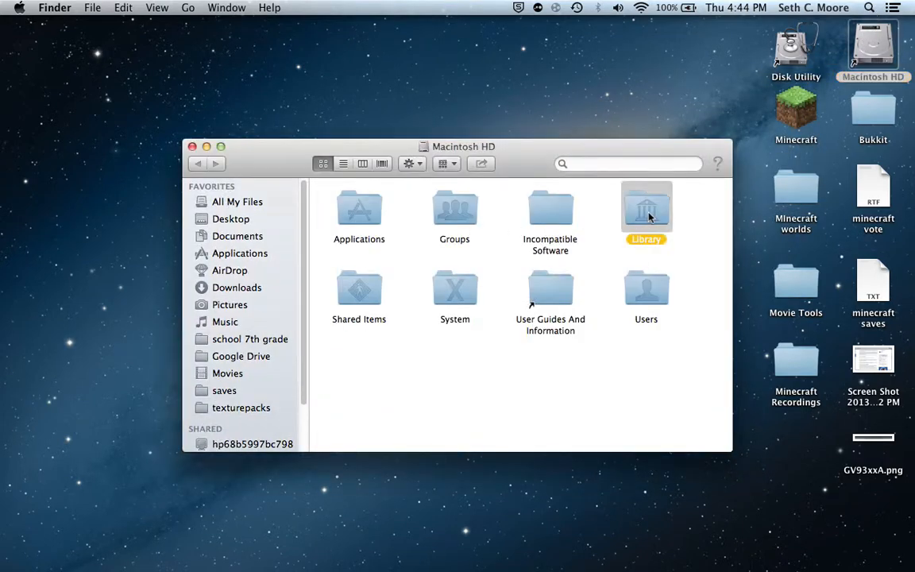
double_click(357, 210)
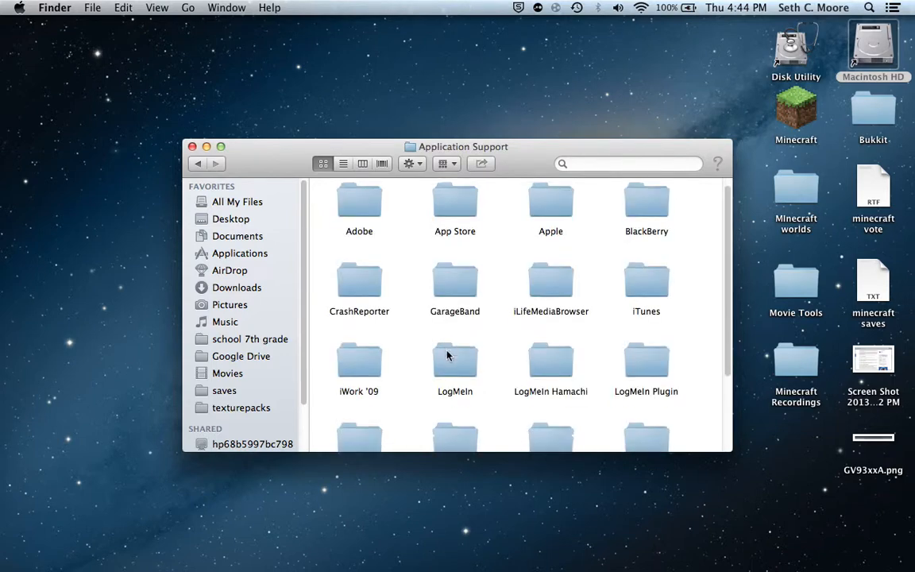
scroll(446, 351, down, 3)
scroll(445, 350, up, 3)
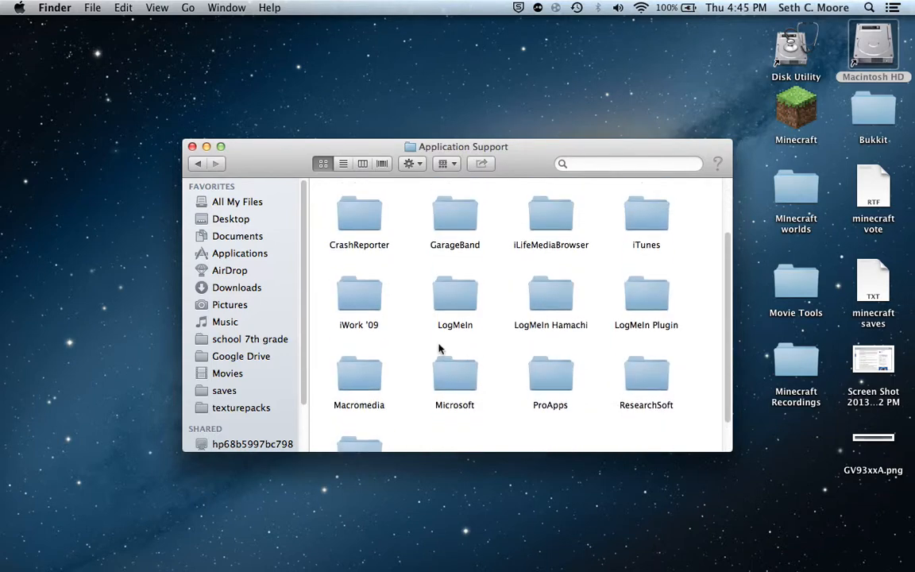
Close the Application Support window and go directly to the folder ~/Library/Application Support/minecraft.
click(191, 146)
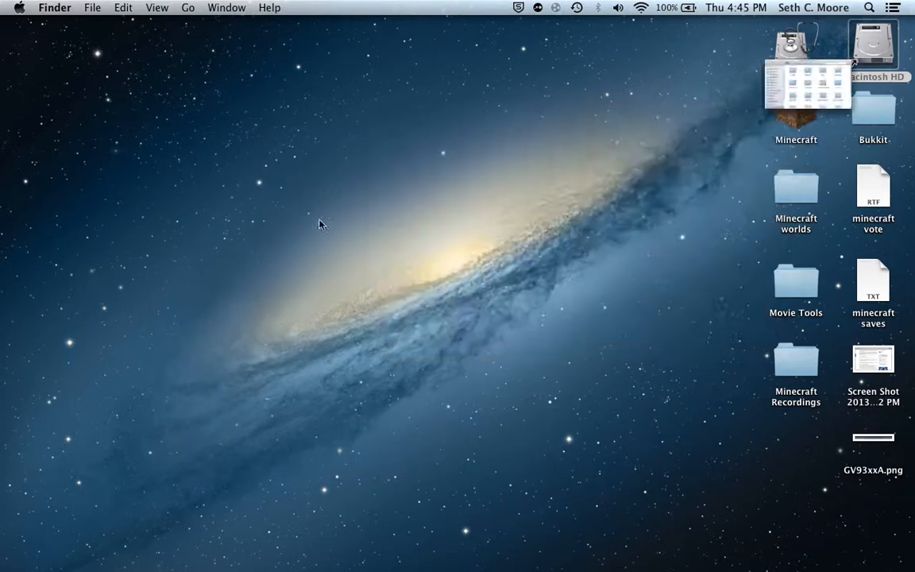
click(190, 7)
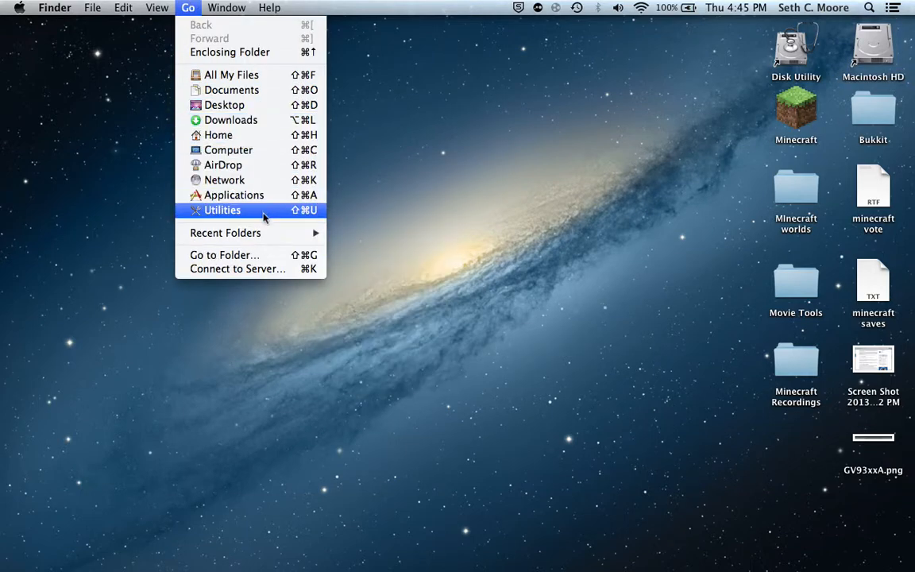
click(249, 255)
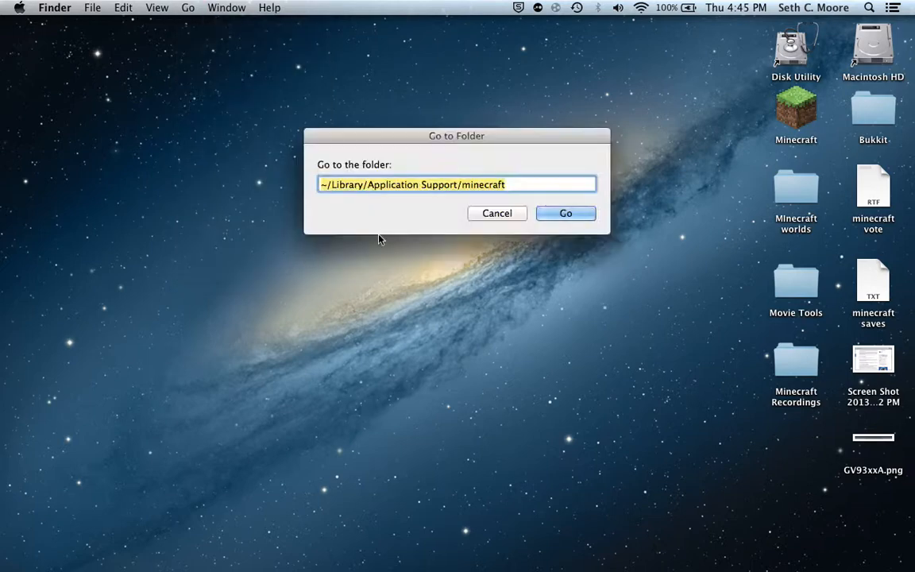
click(509, 184)
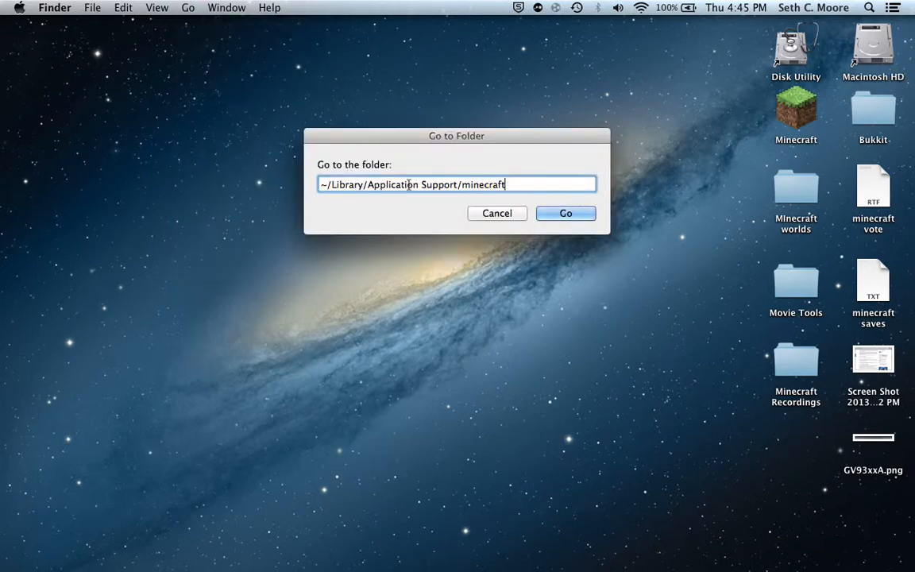
click(572, 218)
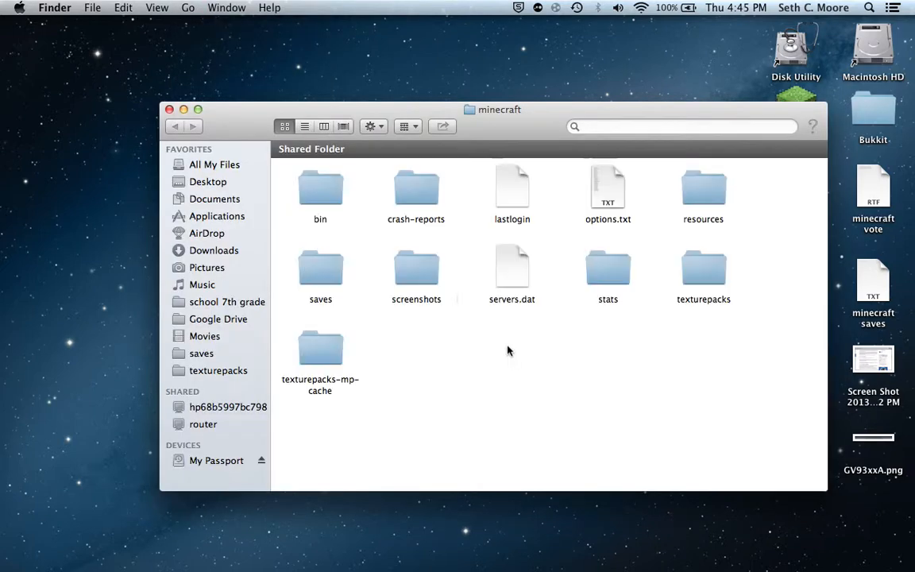
Look inside the bin folder, then move the crash report text file in crash-reports to the Trash.
double_click(321, 186)
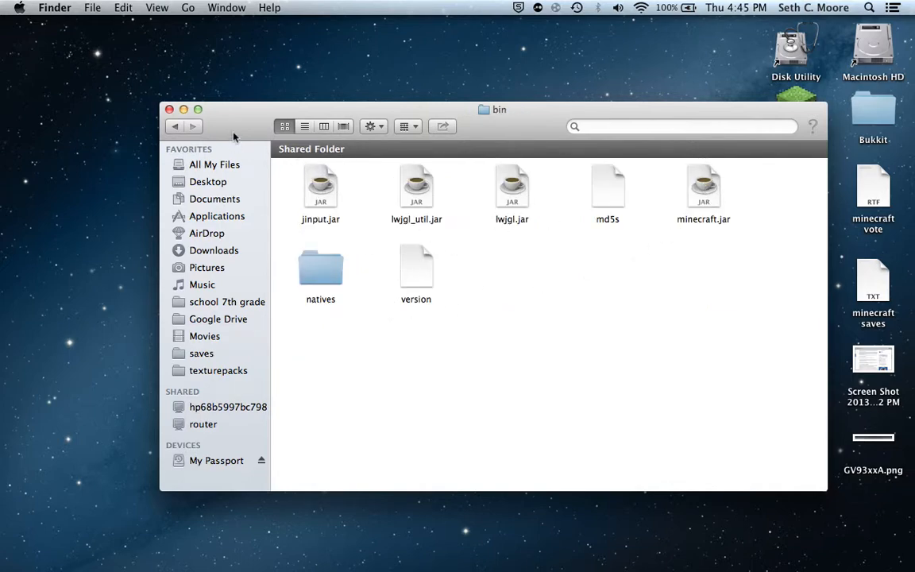
click(176, 127)
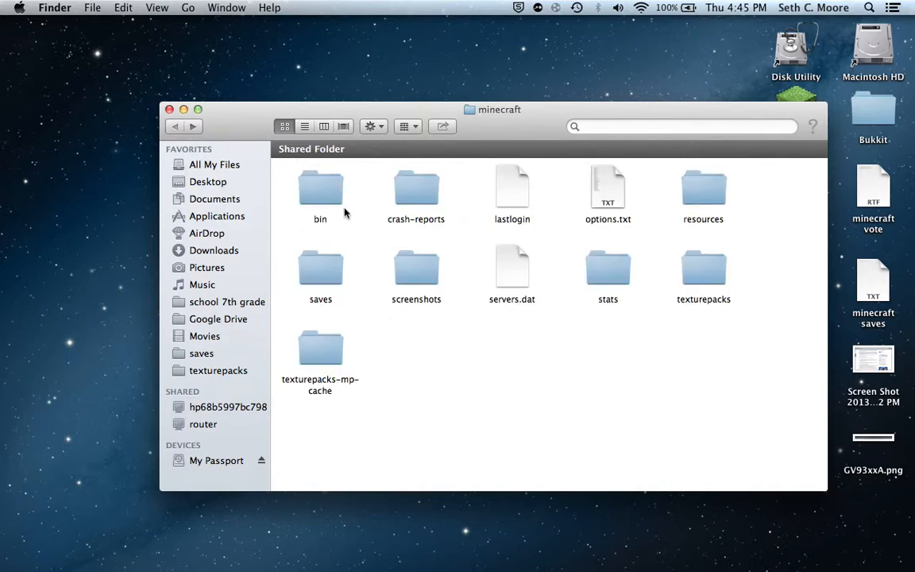
double_click(420, 191)
drag(462, 385, 295, 168)
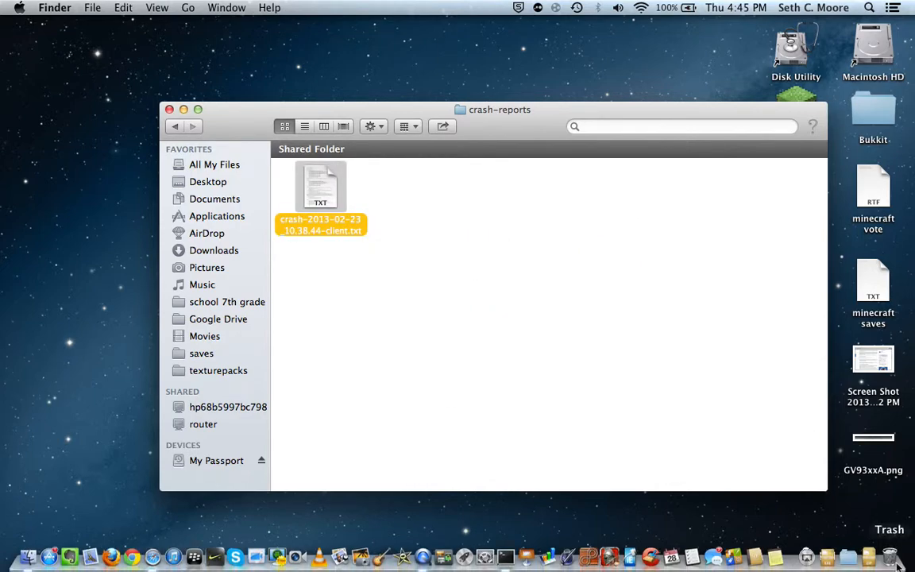
key(super+BackSpace)
click(174, 128)
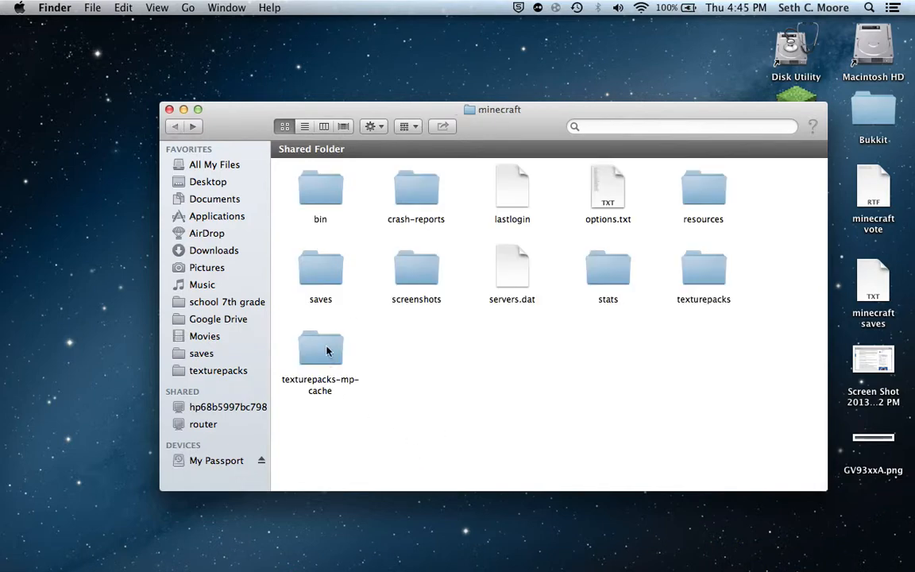
Look through the Minecraft saves folder and the texturepacks folder.
double_click(322, 269)
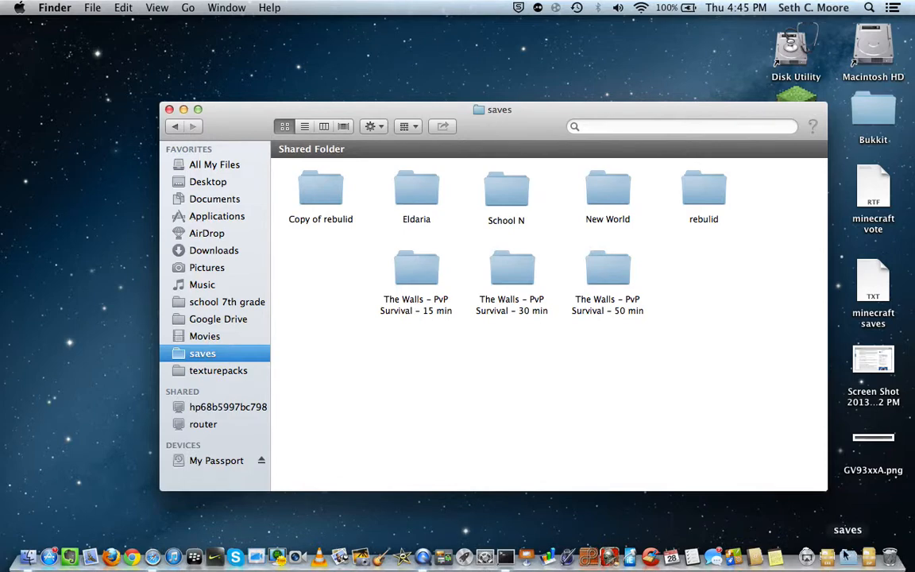
click(856, 559)
click(857, 561)
drag(651, 376, 543, 334)
click(185, 373)
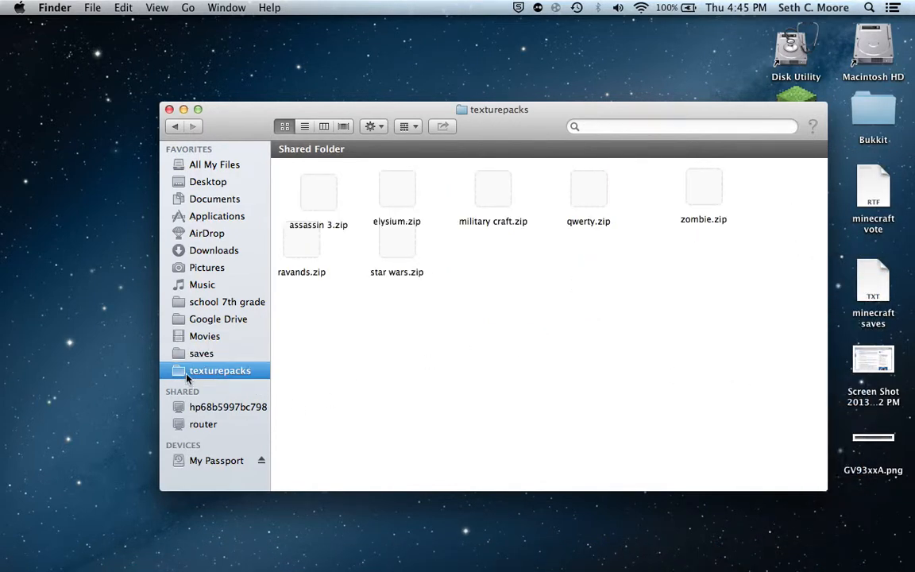
drag(465, 360, 537, 312)
mouse_move(826, 561)
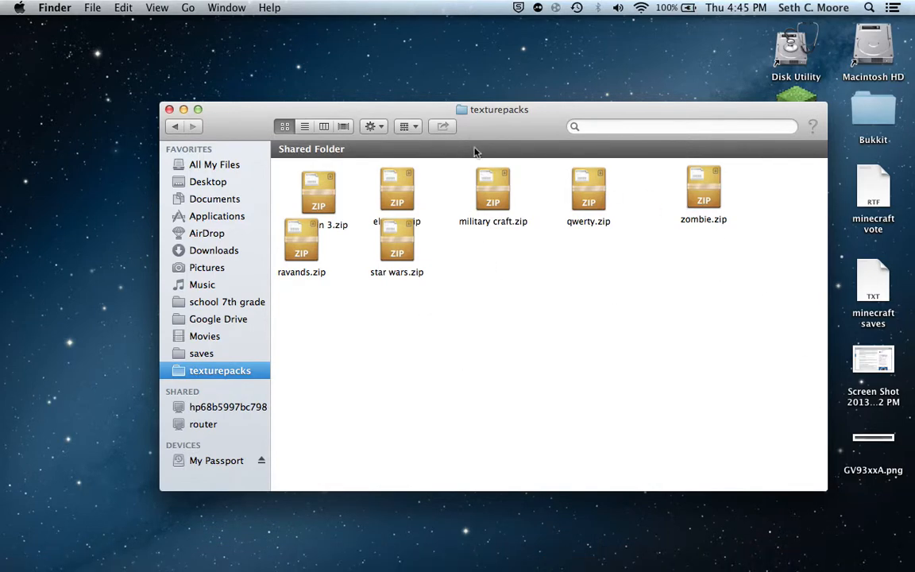
Close the texturepacks window and view the texture pack files in the Dock's texturepacks stack.
click(169, 109)
mouse_move(835, 566)
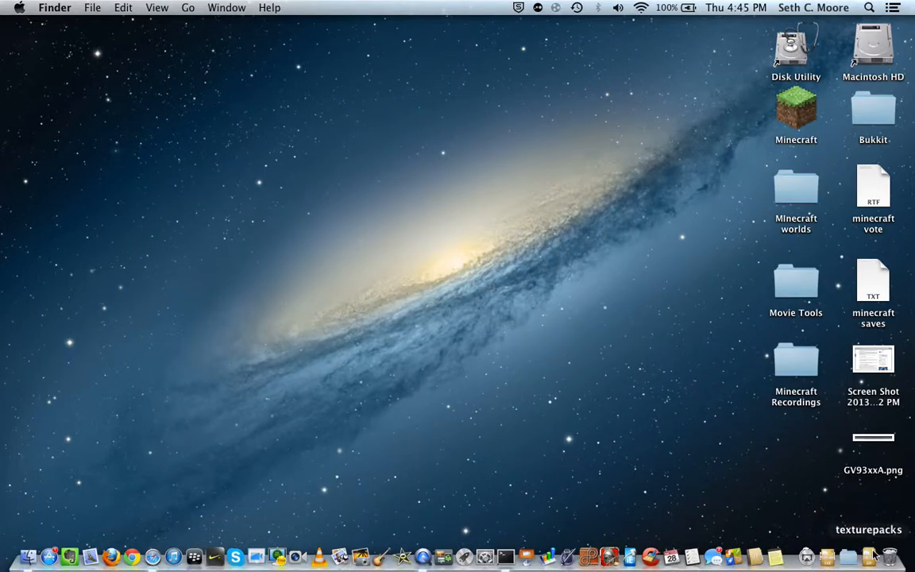
click(856, 559)
click(869, 558)
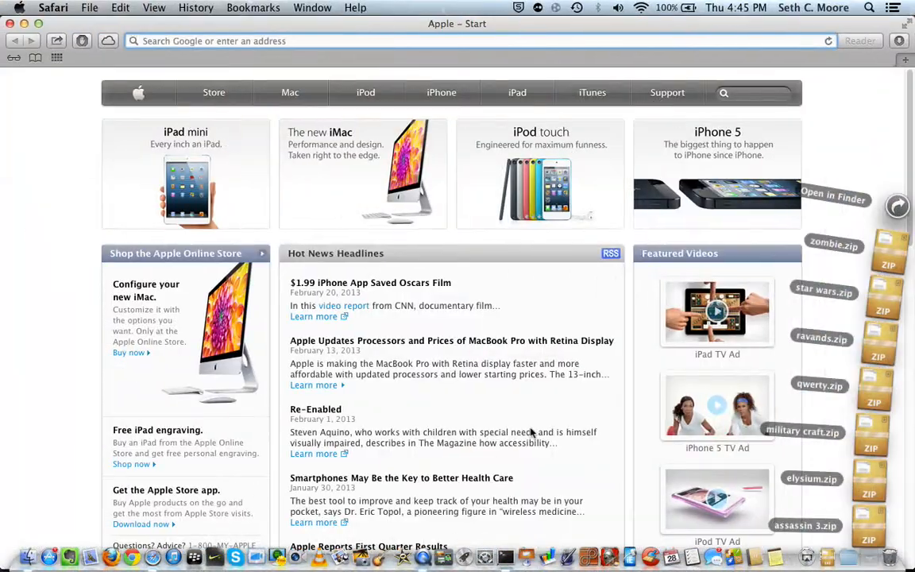
click(532, 433)
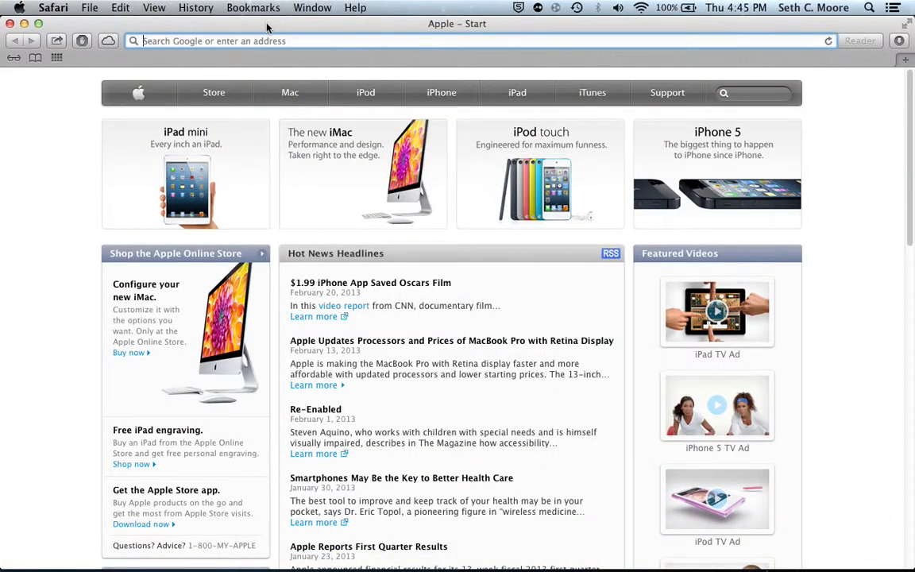
Open mojang.com in Safari and read through the Minecraft Snapshot 13w09b post and its download links.
text(mojang.com)
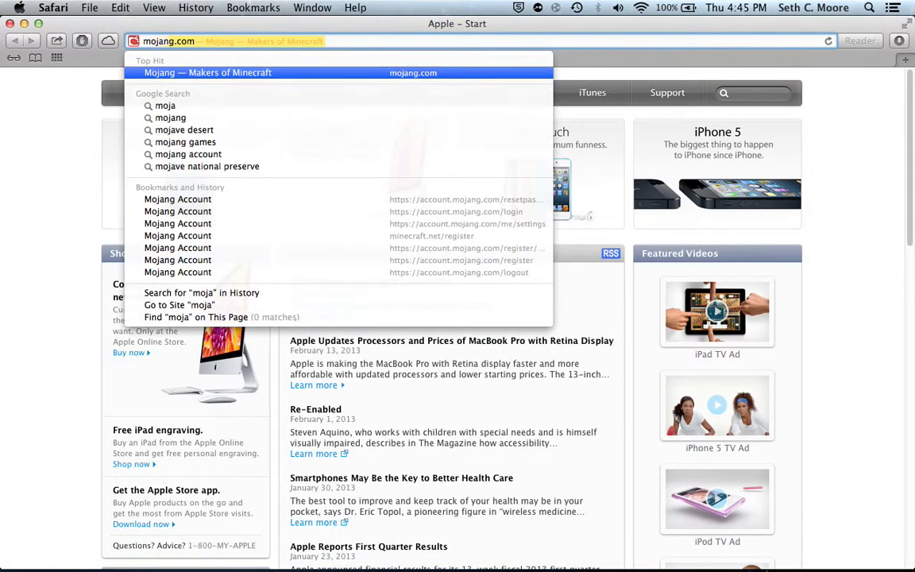
key(Return)
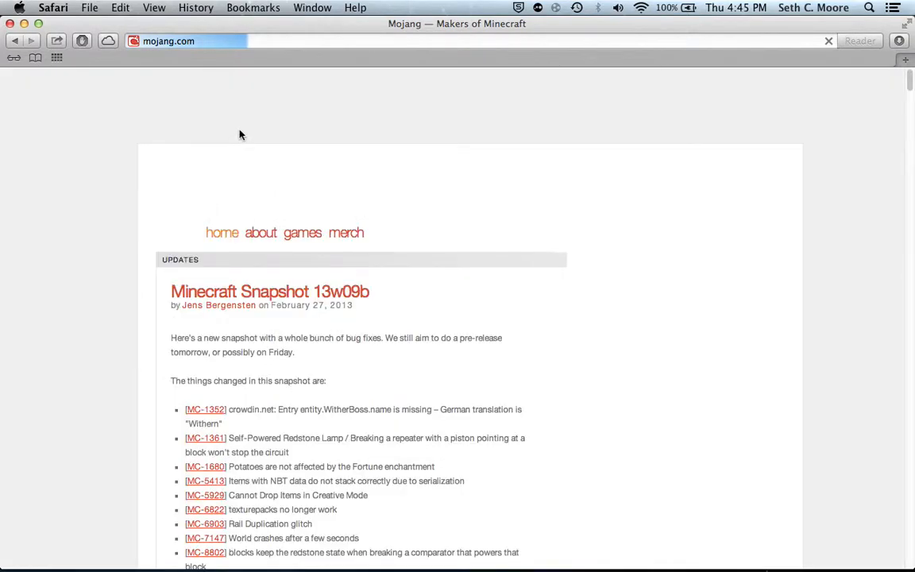
scroll(254, 334, down, 5)
scroll(254, 350, down, 10)
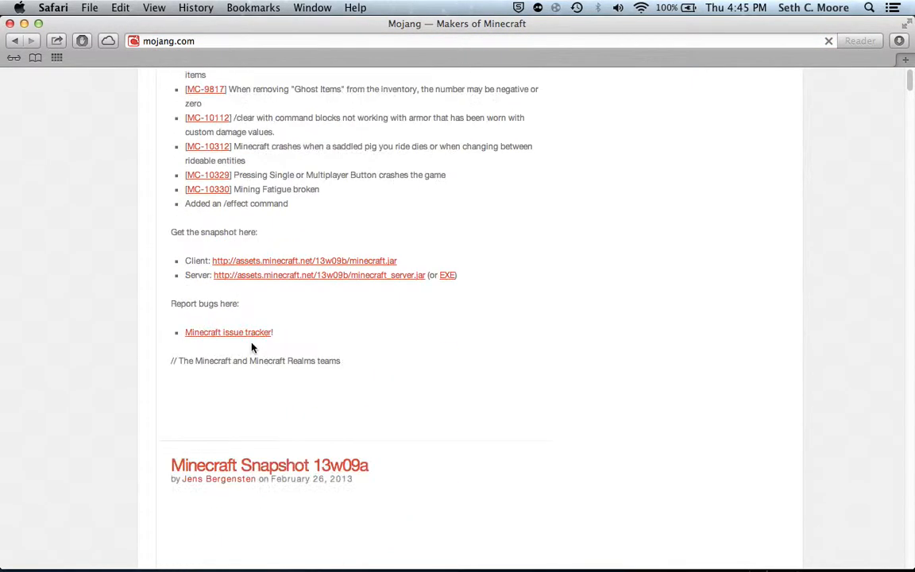
scroll(239, 334, up, 4)
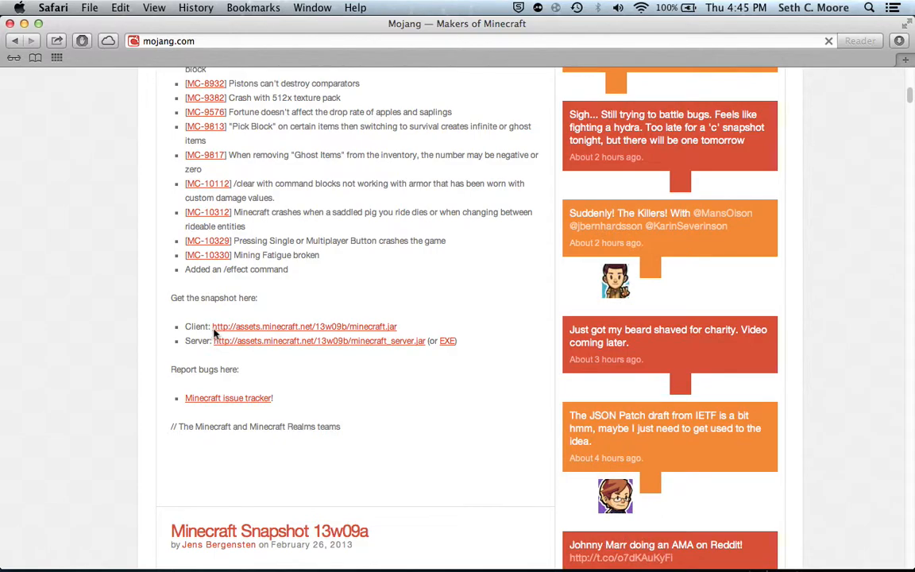
scroll(294, 327, up, 8)
scroll(294, 327, up, 4)
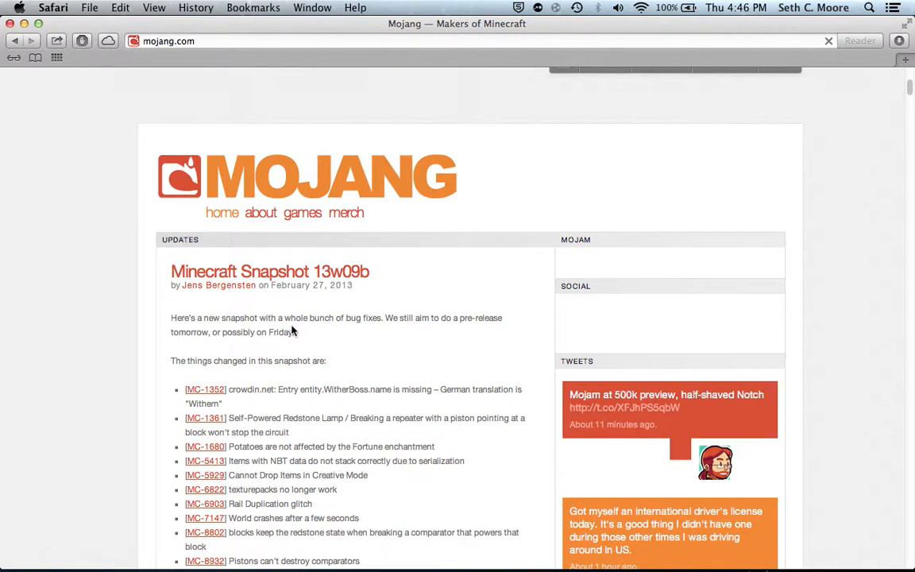
Download the 13w09b snapshot's minecraft_server.jar and move it from Downloads onto the desktop.
scroll(293, 334, down, 9)
click(274, 439)
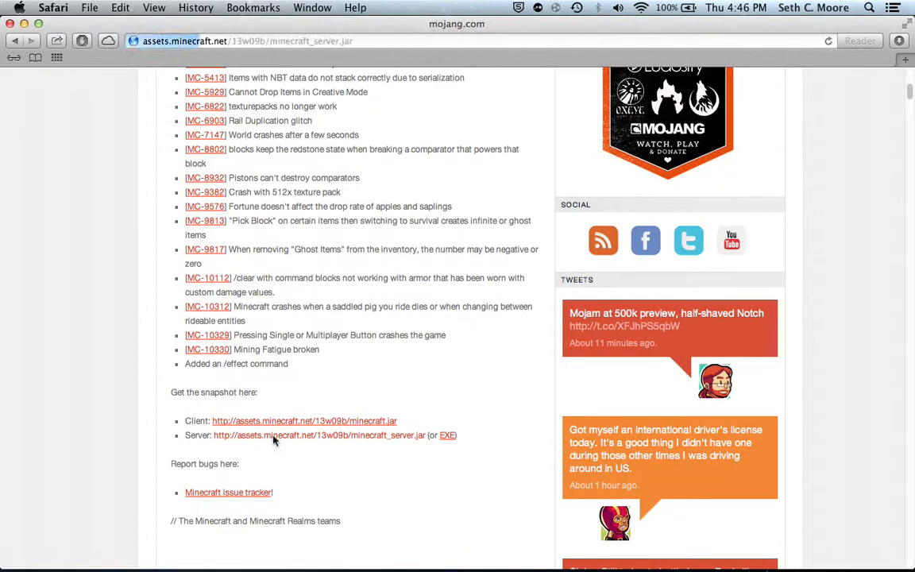
click(24, 23)
drag(225, 188, 454, 388)
click(830, 561)
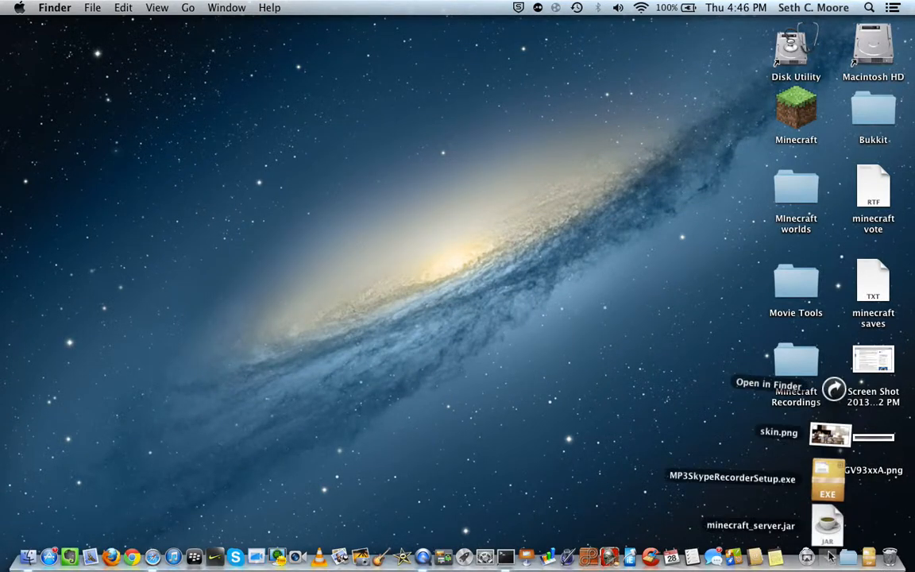
drag(831, 525, 255, 49)
click(377, 213)
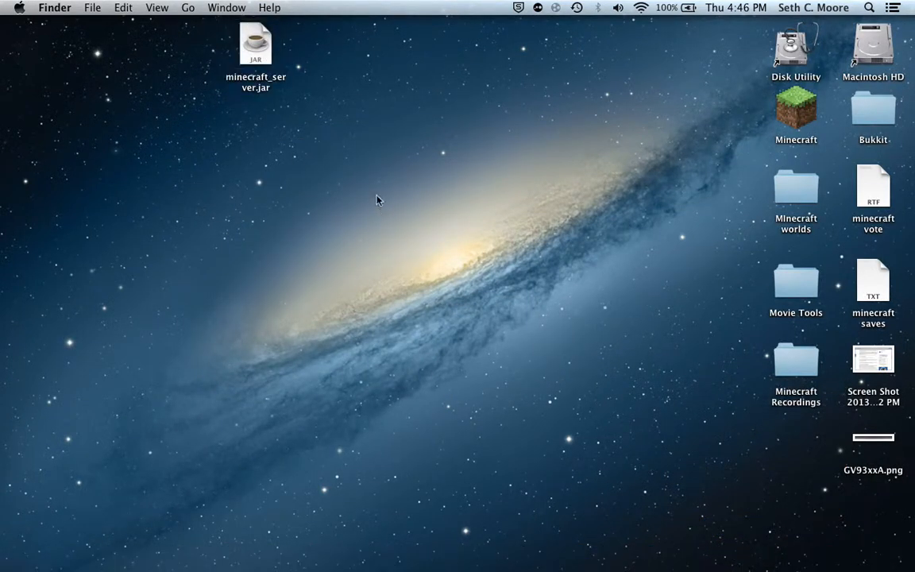
Move minecraft_server.jar from the desktop to the Trash.
drag(369, 77, 257, 305)
click(257, 304)
drag(271, 40, 890, 560)
click(568, 305)
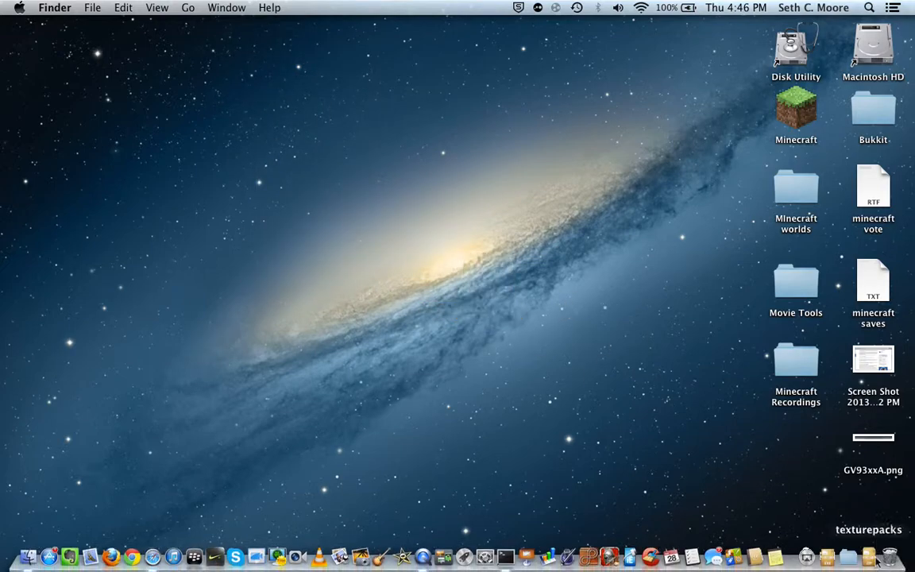
View the Download page of minecraft.net in Safari, then close the browser window.
click(151, 555)
click(330, 39)
text(mine)
key(Return)
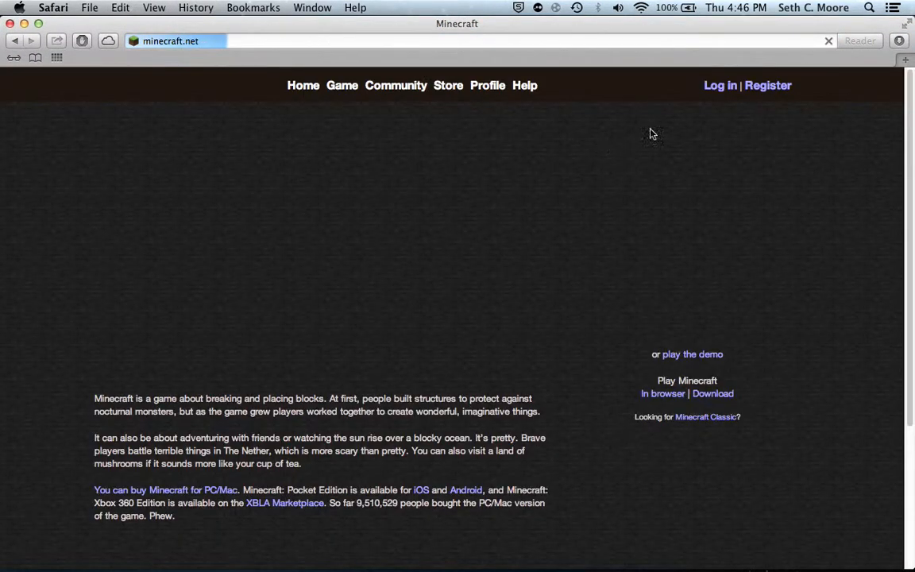
click(713, 393)
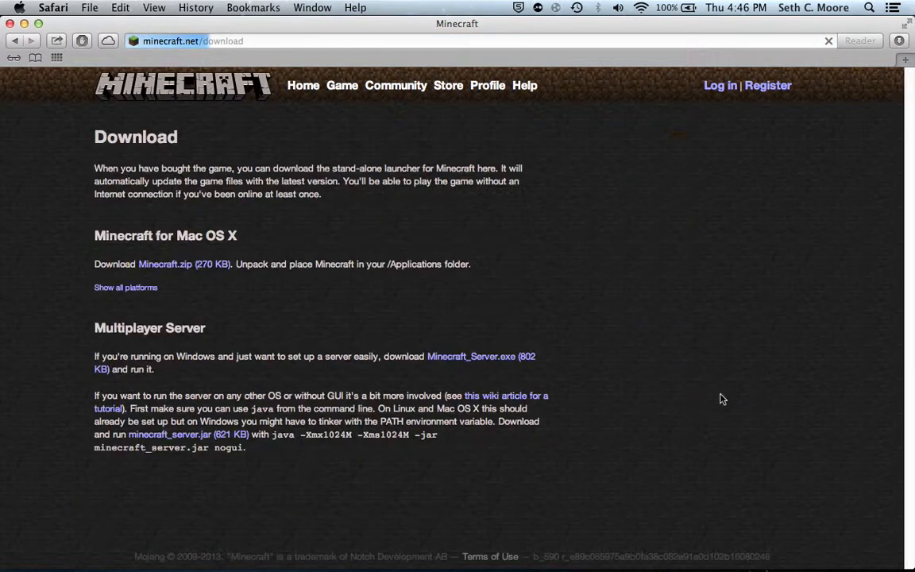
click(10, 24)
drag(279, 287, 272, 266)
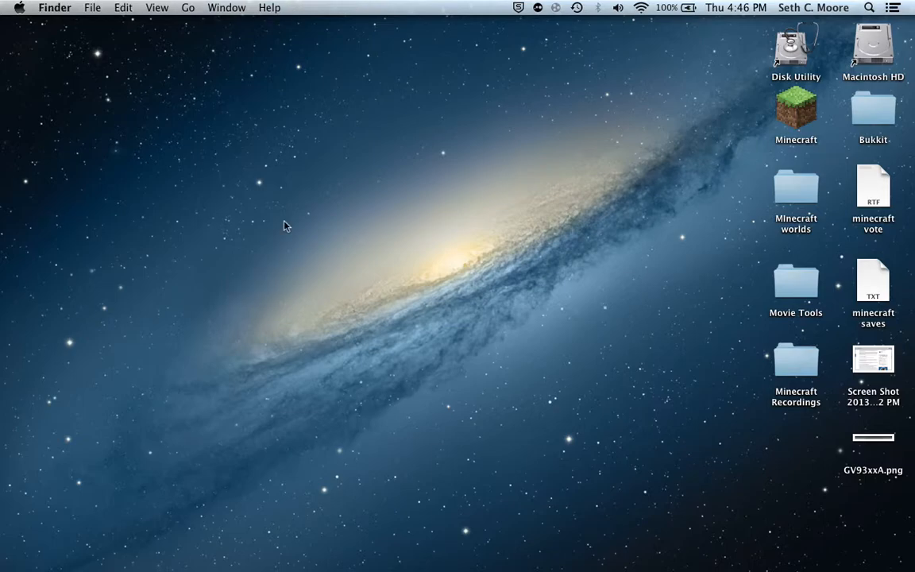